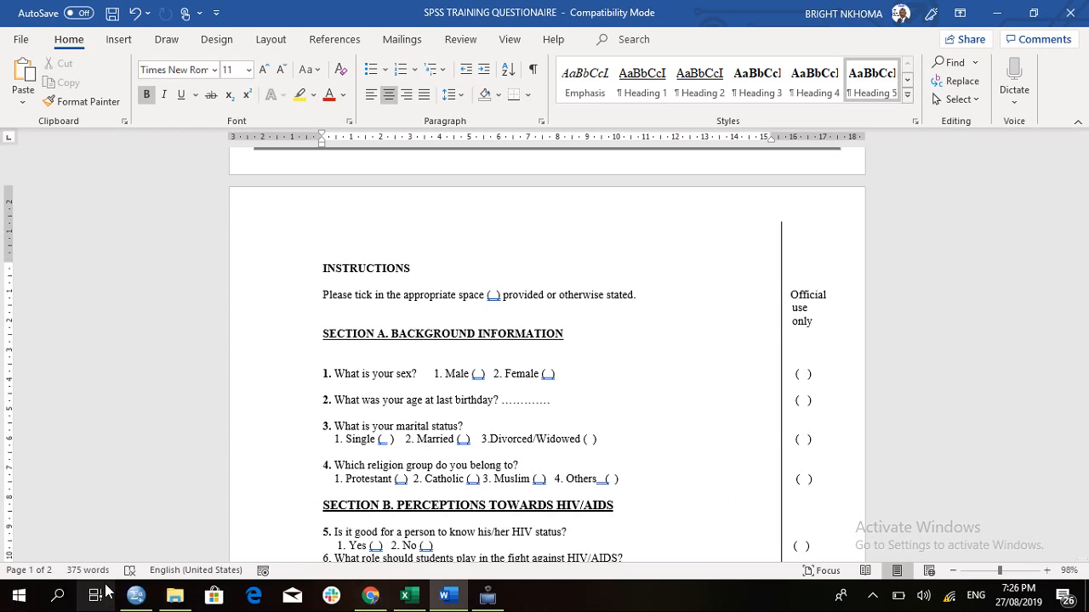
Switch to the SPSS Data Editor and name the first variable QID.
left_click(135, 597)
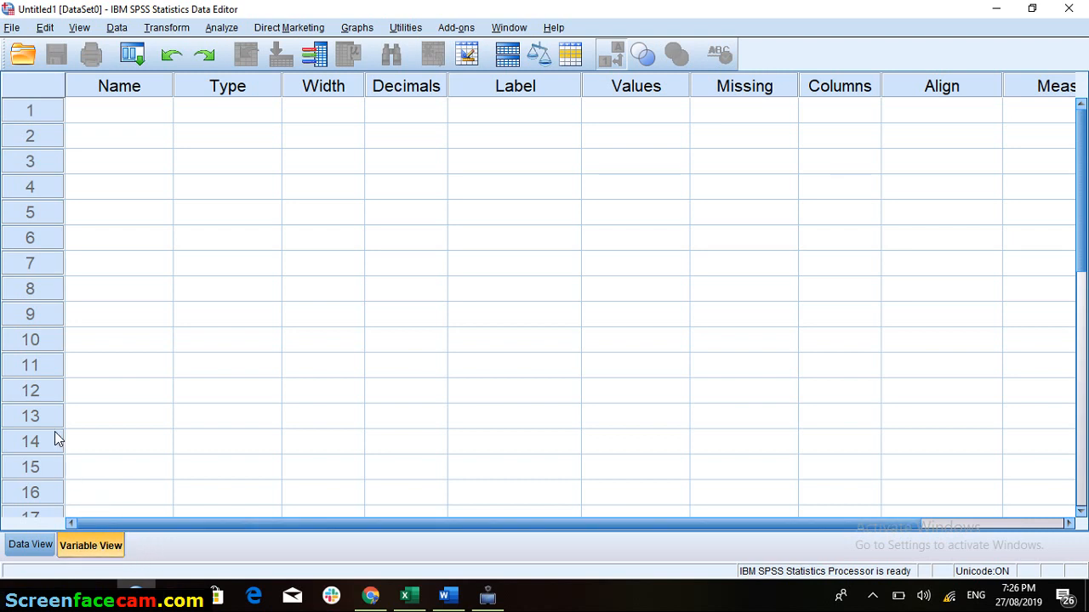
left_click(129, 121)
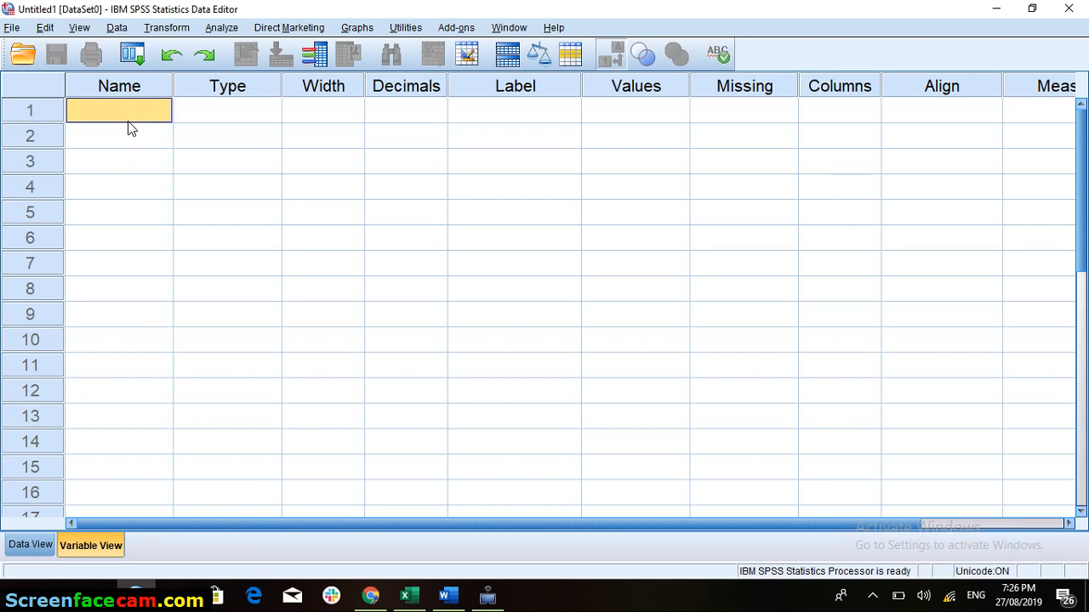
type("QID")
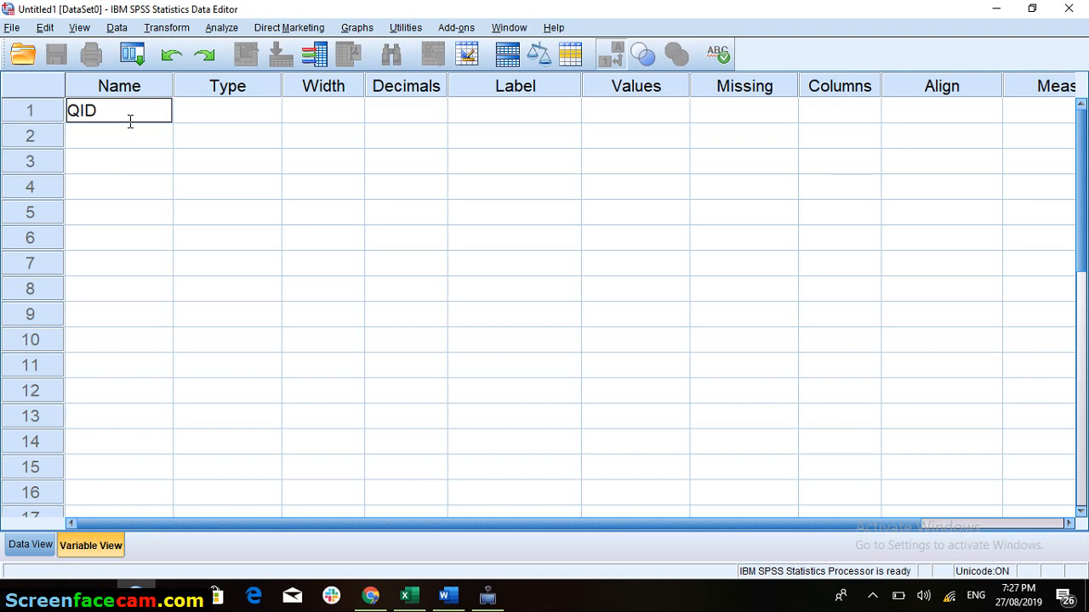
left_click(211, 112)
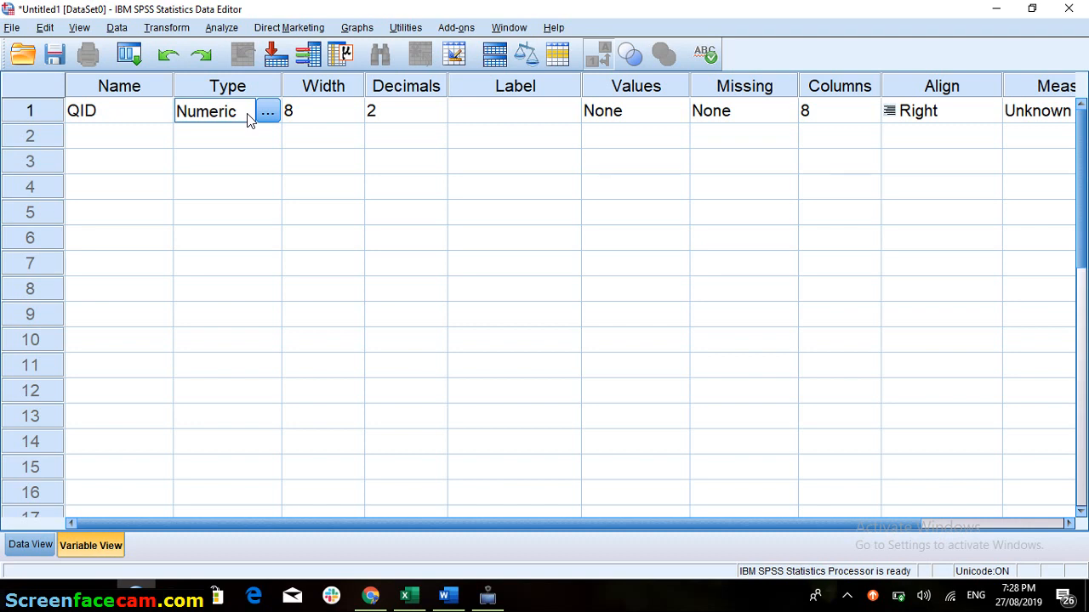
left_click(330, 106)
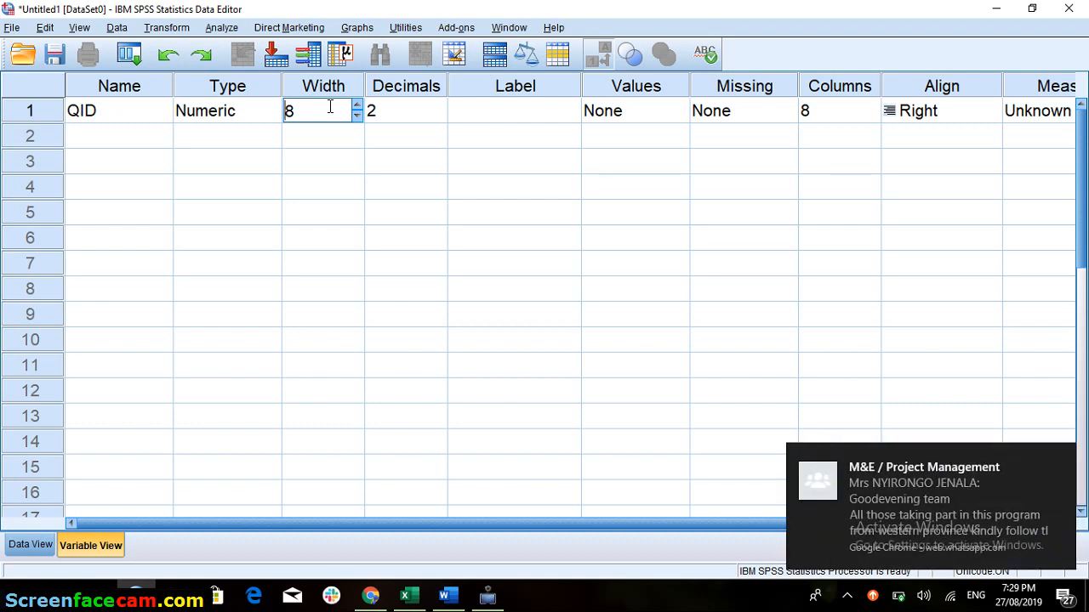
left_click(323, 106)
left_click(1057, 460)
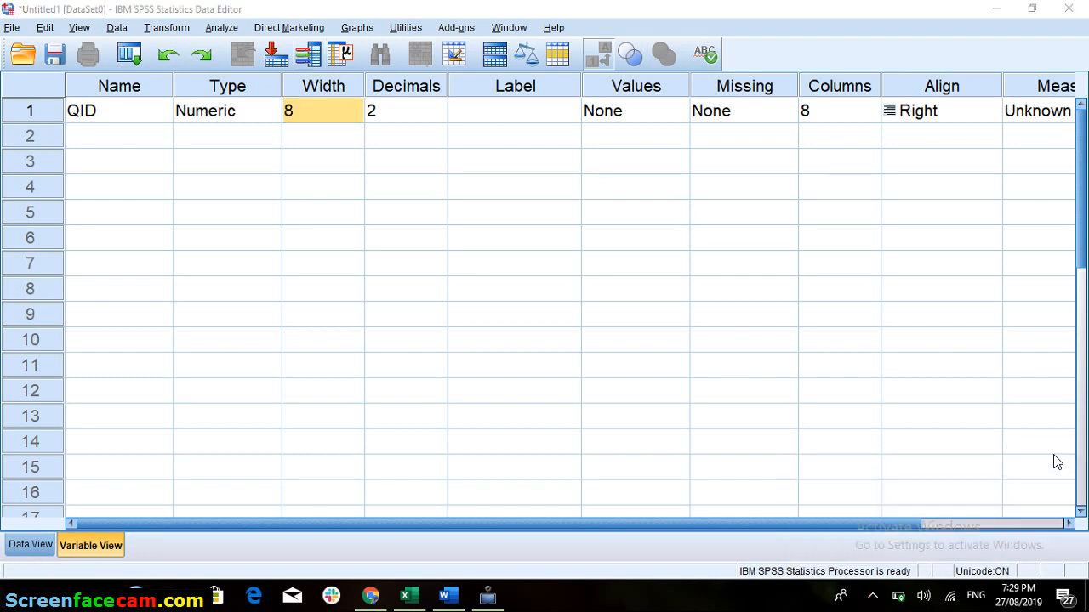
left_click(344, 108)
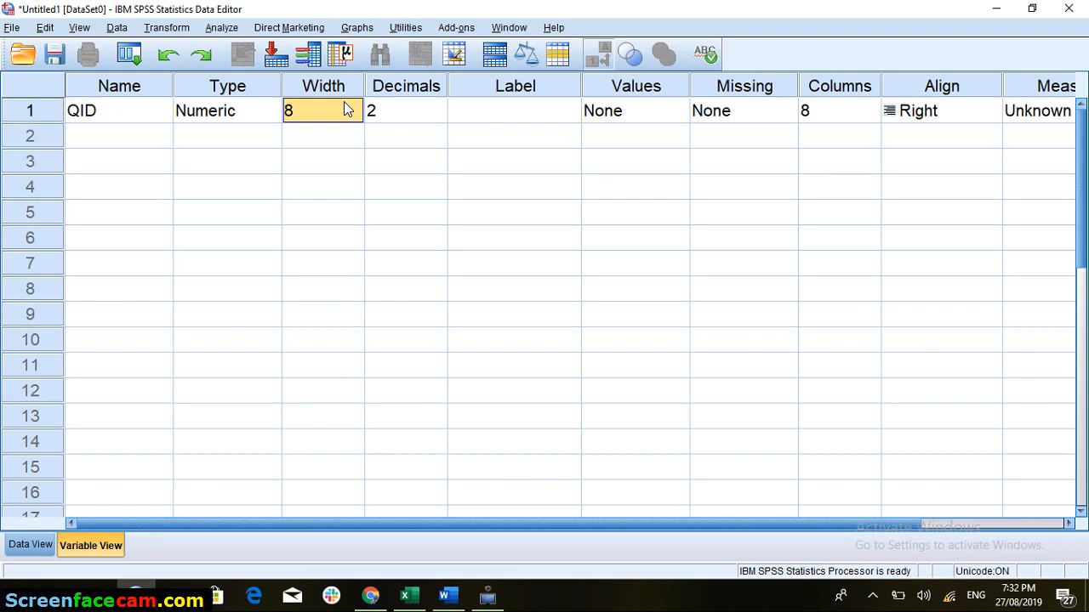
Set the number of decimals for the QID variable to 0.
left_click(397, 106)
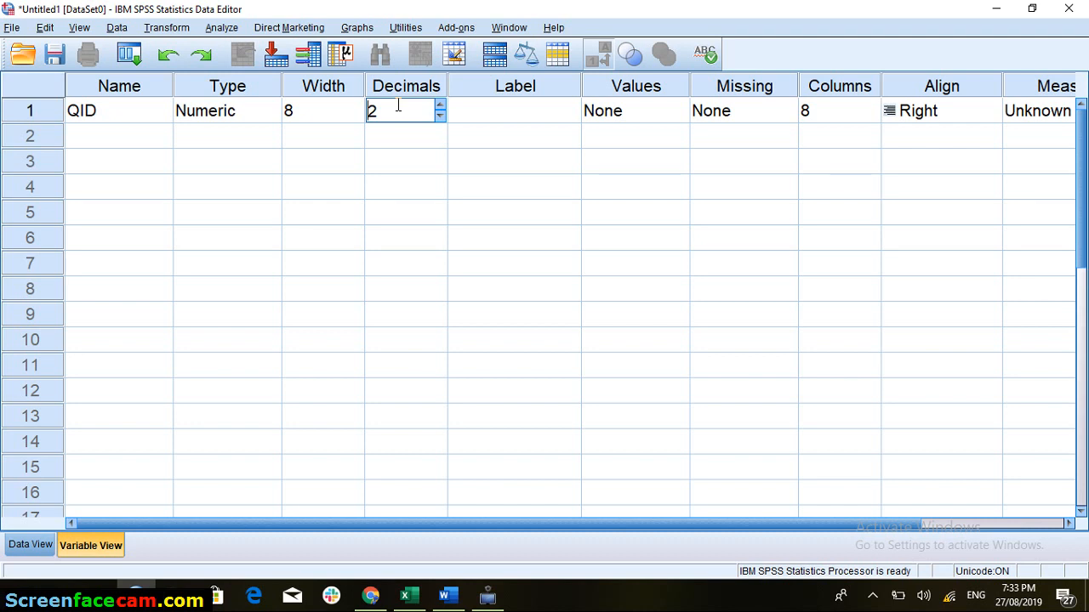
left_click(407, 110)
key("BackSpace")
type("0")
Label the QID variable "Questionnaire Identification" and widen the Label column to fit the text.
left_click(537, 109)
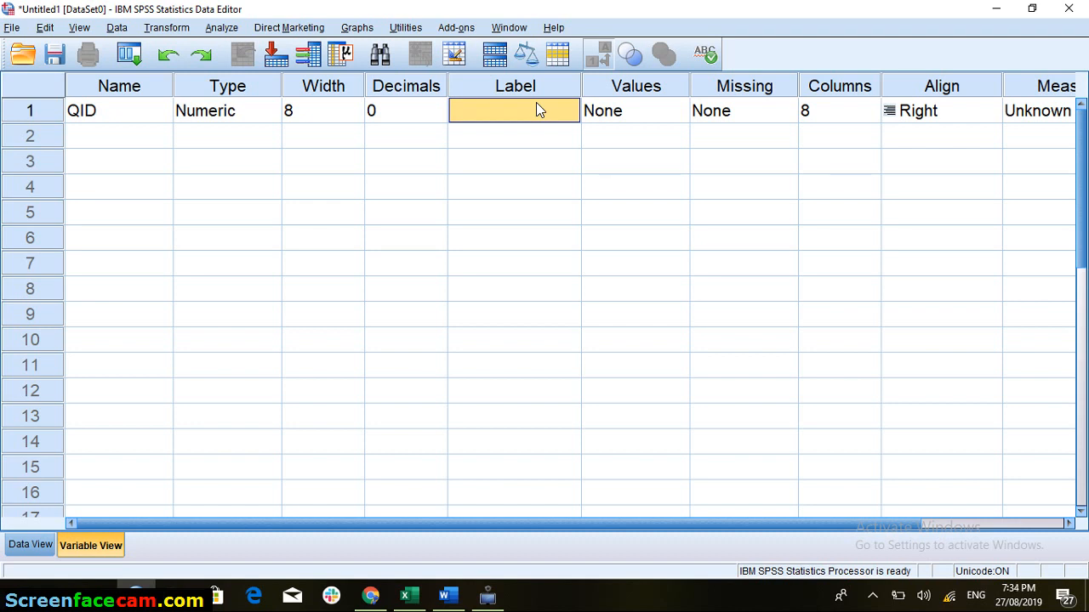
type("QUes")
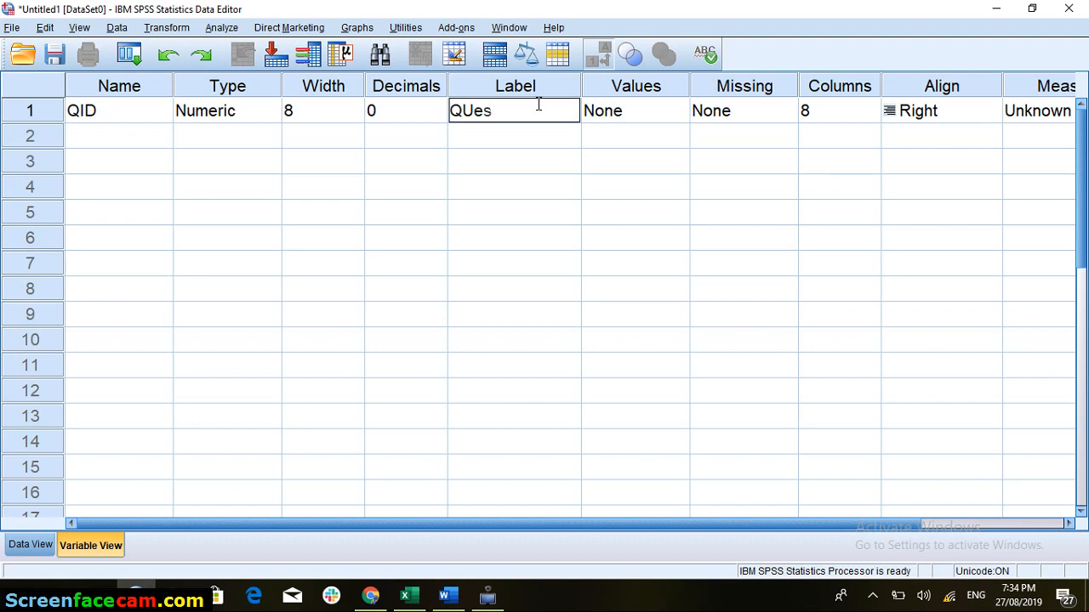
type("tionnaire Identific")
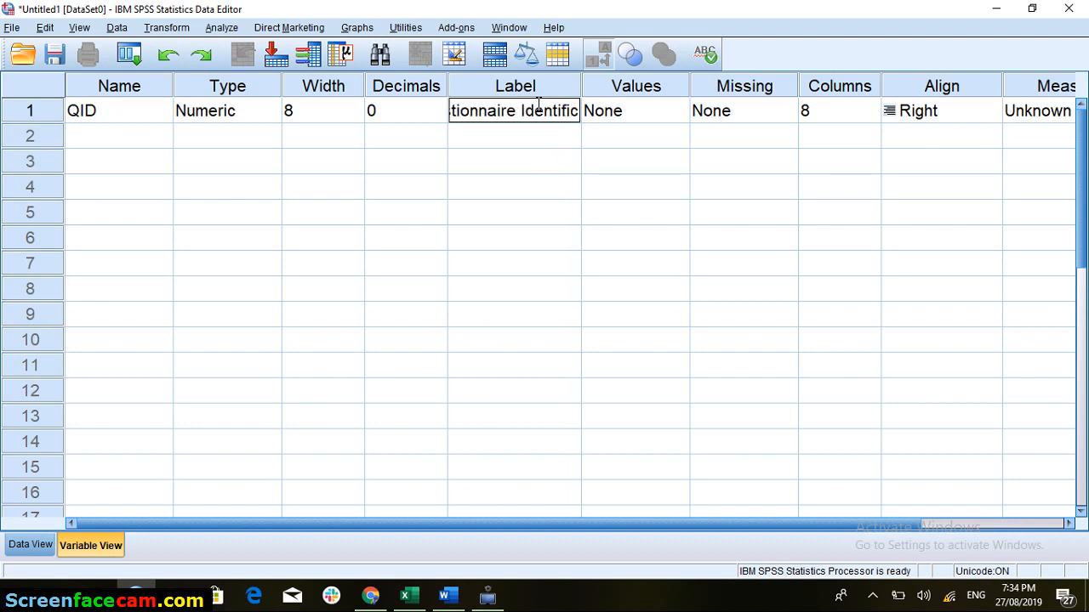
type("ation")
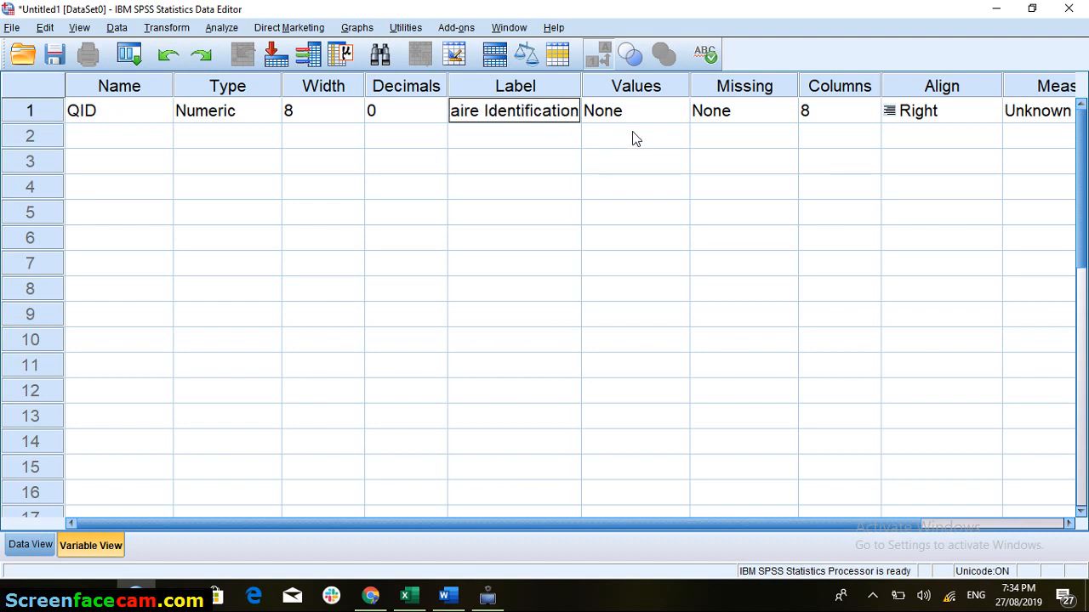
left_click(665, 126)
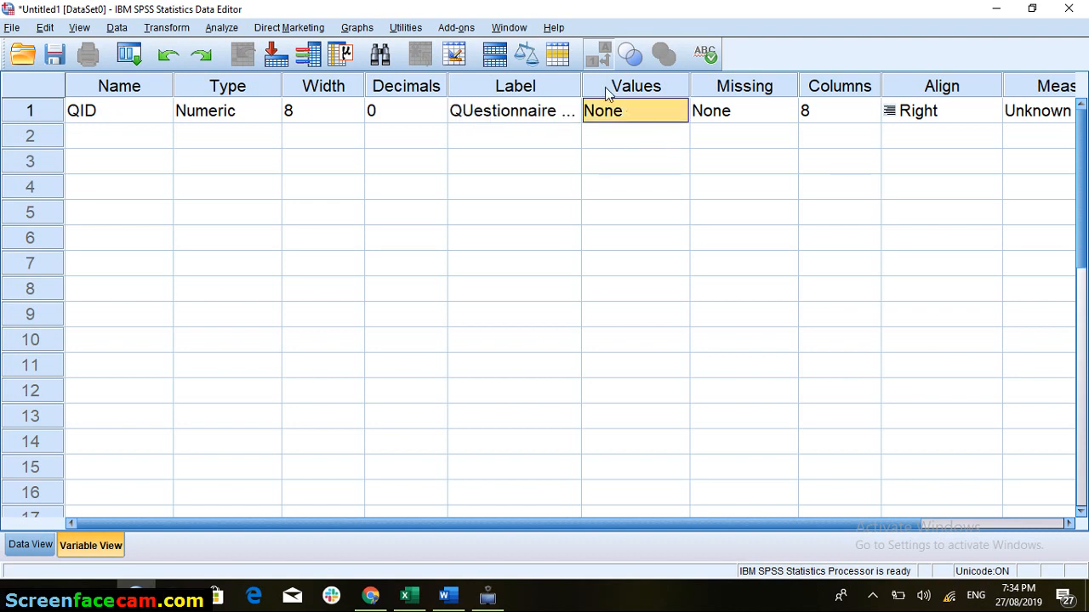
left_click(474, 113)
left_click(474, 110)
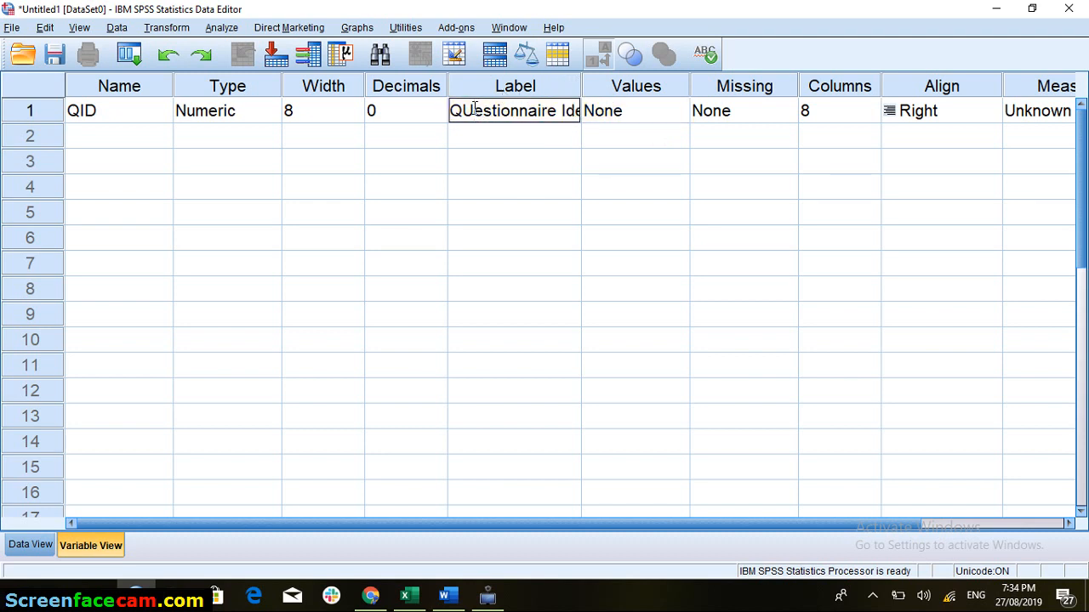
key("BackSpace")
type("u")
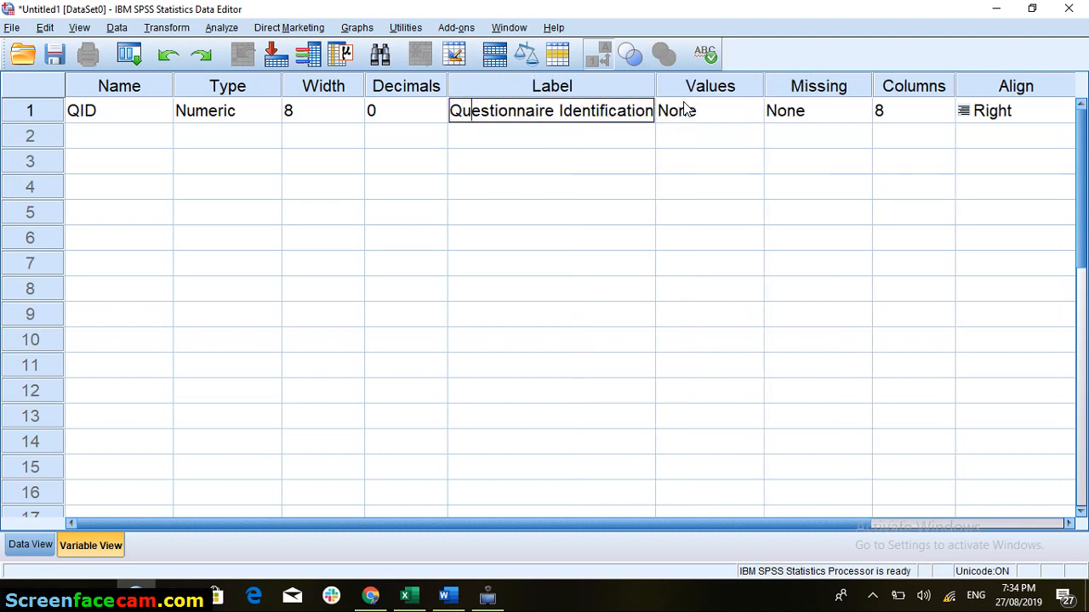
left_click_drag(654, 82, 676, 83)
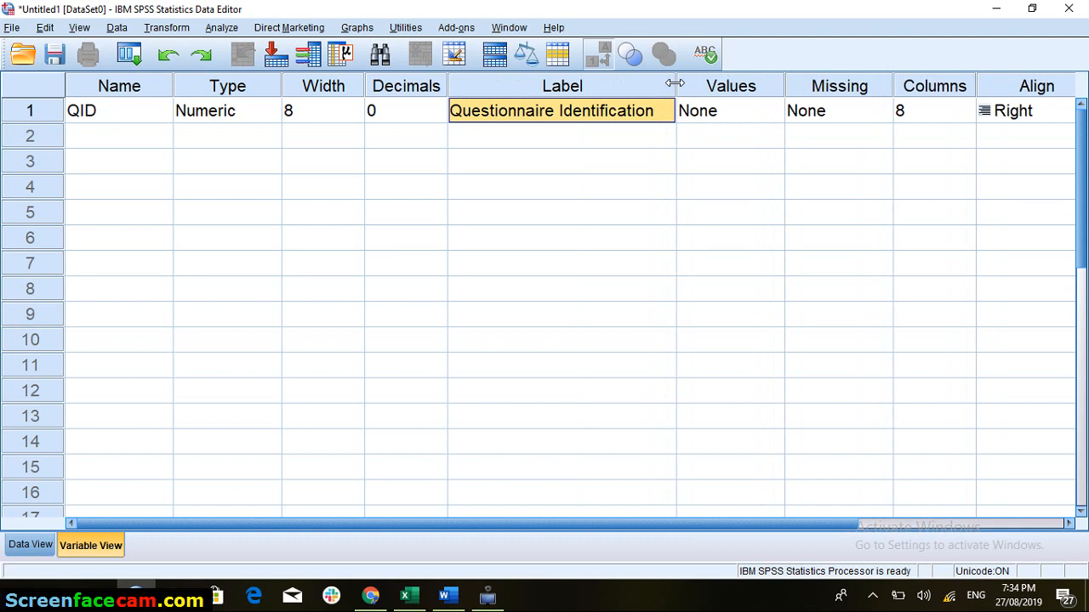
Examine QID's remaining attributes from Values through Missing, Columns, Align, Measure and Role, and return to its name.
left_click(717, 113)
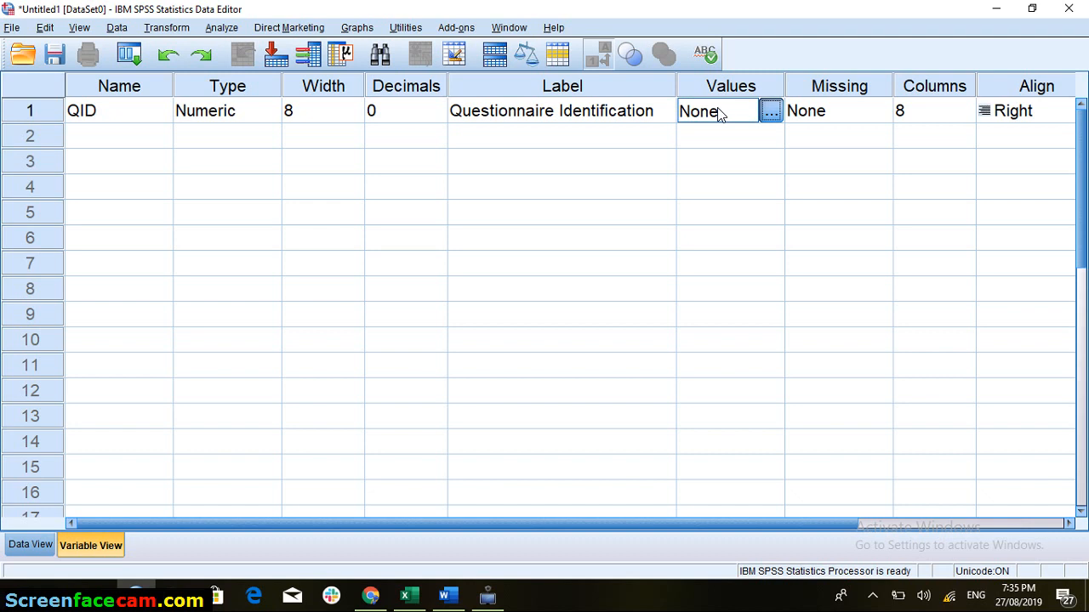
key("Tab")
key("Tab")
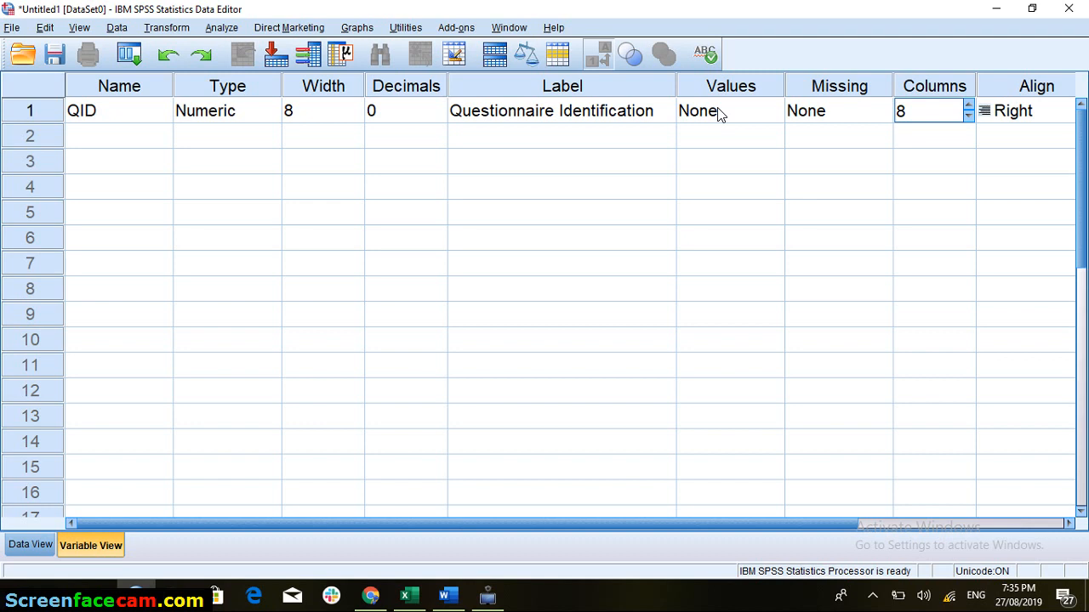
key("Tab")
key("Tab")
key("Tab")
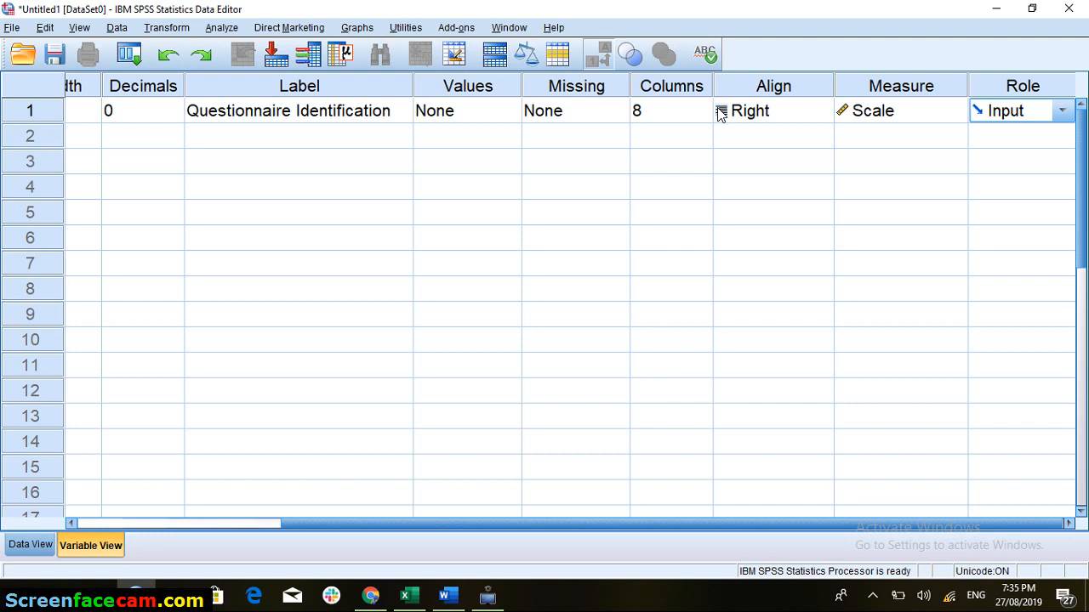
key("Left")
key("Left")
key("Left")
key("Left")
key("Left")
key("Left")
key("Left")
key("Left")
key("Left")
key("Left")
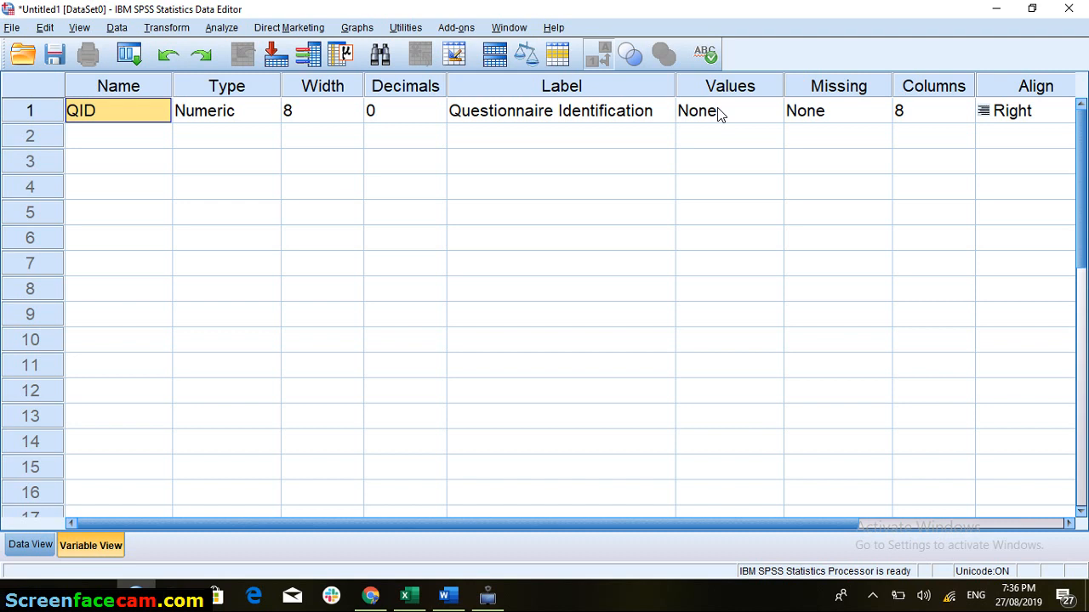
Add a second variable named Q1 in the row below QID.
left_click(131, 138)
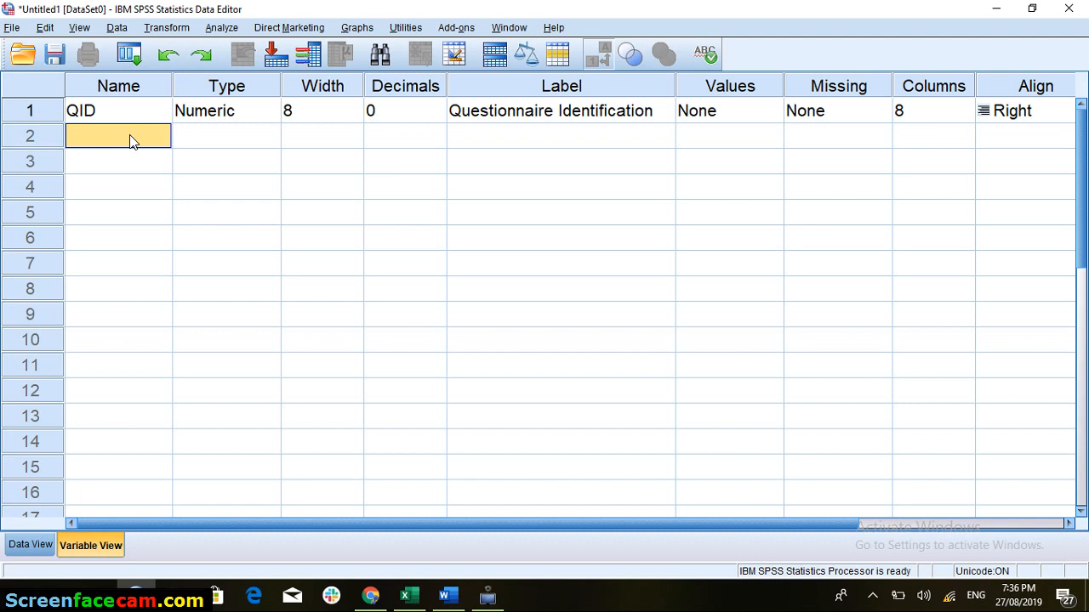
type("Q")
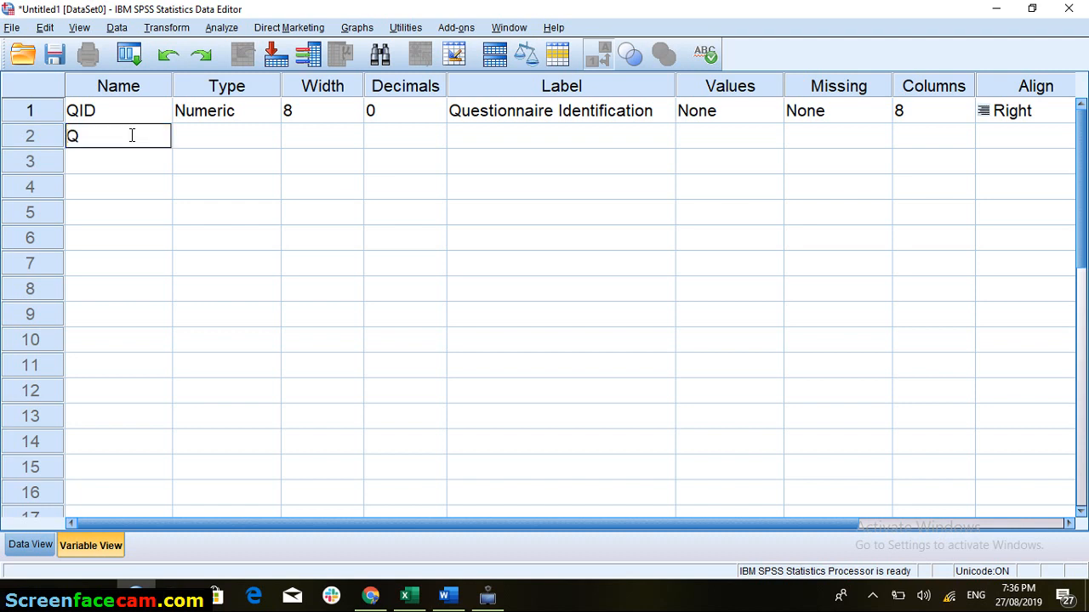
type("1")
key("Tab")
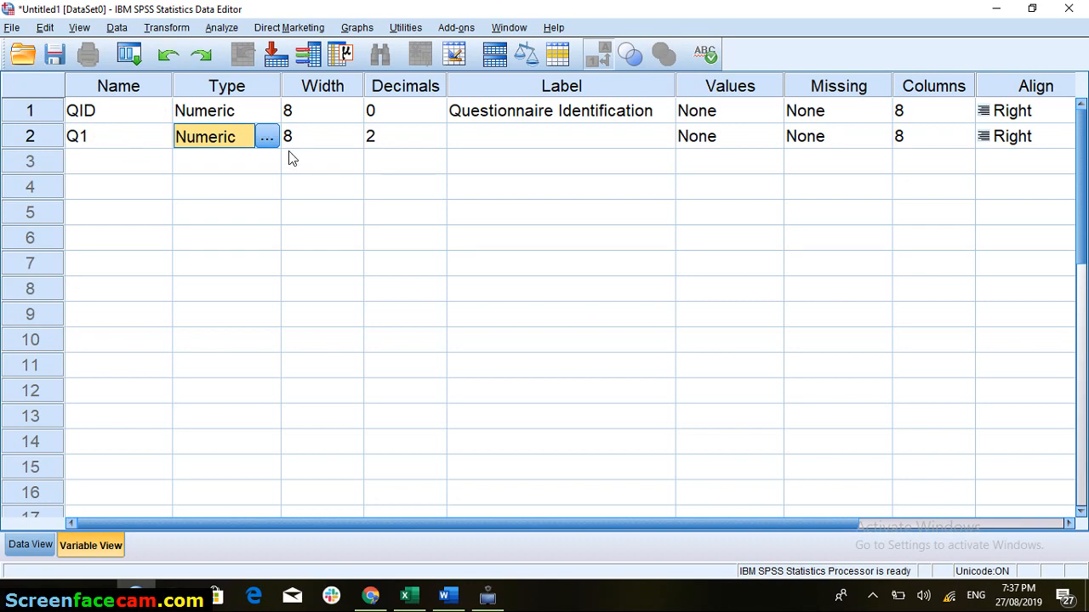
Change the Q1 variable's type to String with 5 characters.
left_click(269, 137)
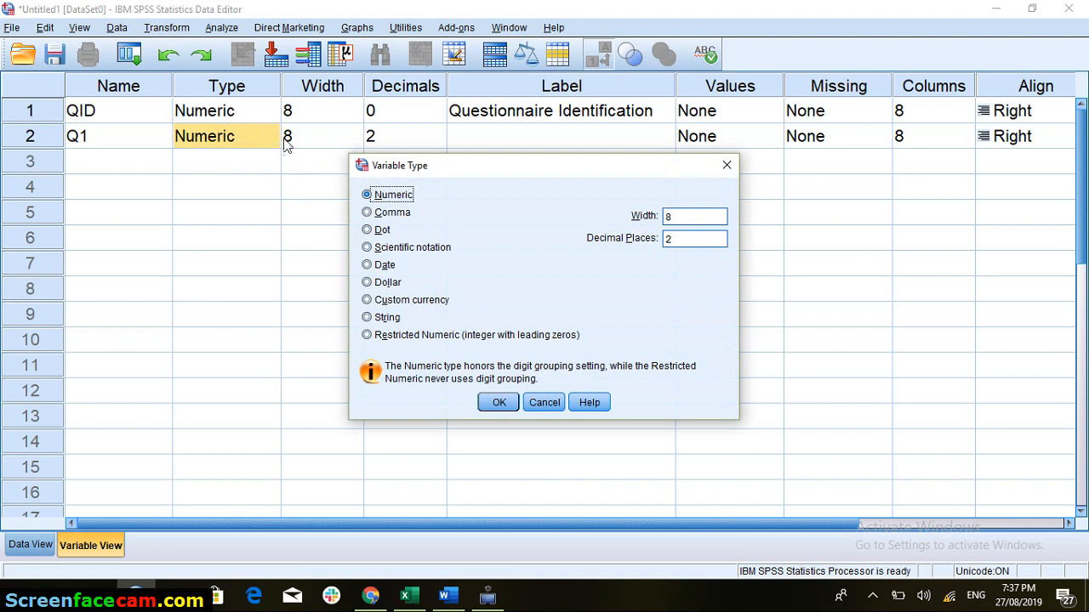
left_click(368, 317)
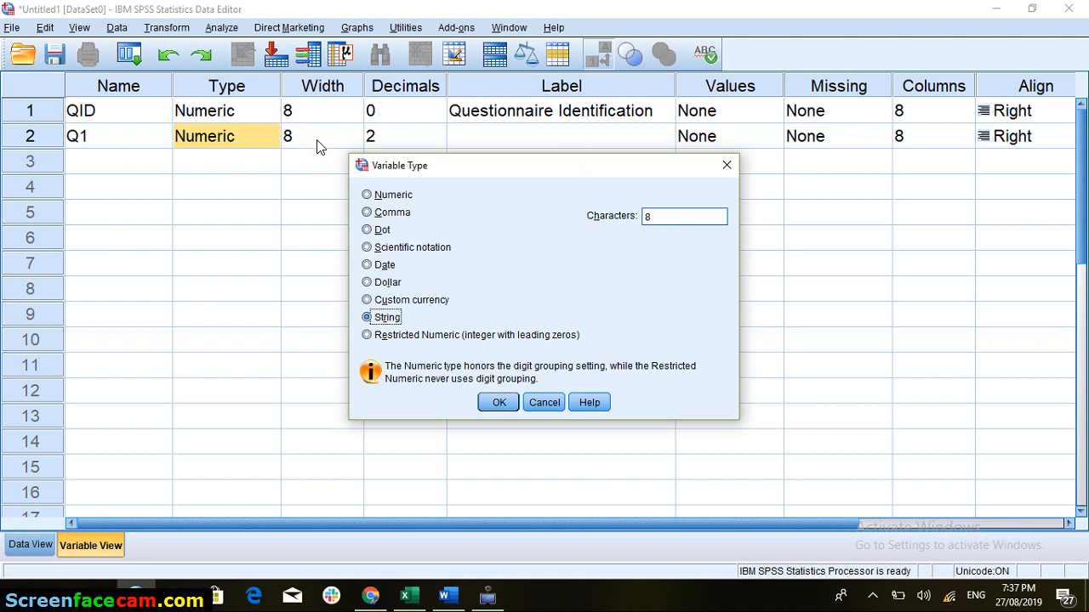
left_click(660, 217)
key("BackSpace")
type("5")
left_click(499, 405)
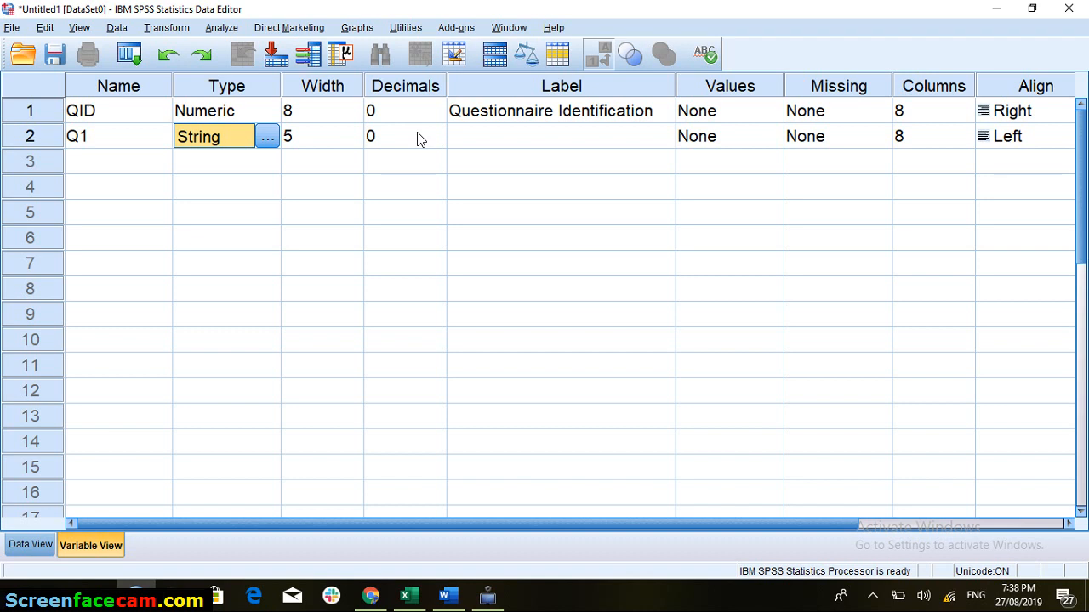
Label the Q1 variable "What is your sex?".
left_click(503, 158)
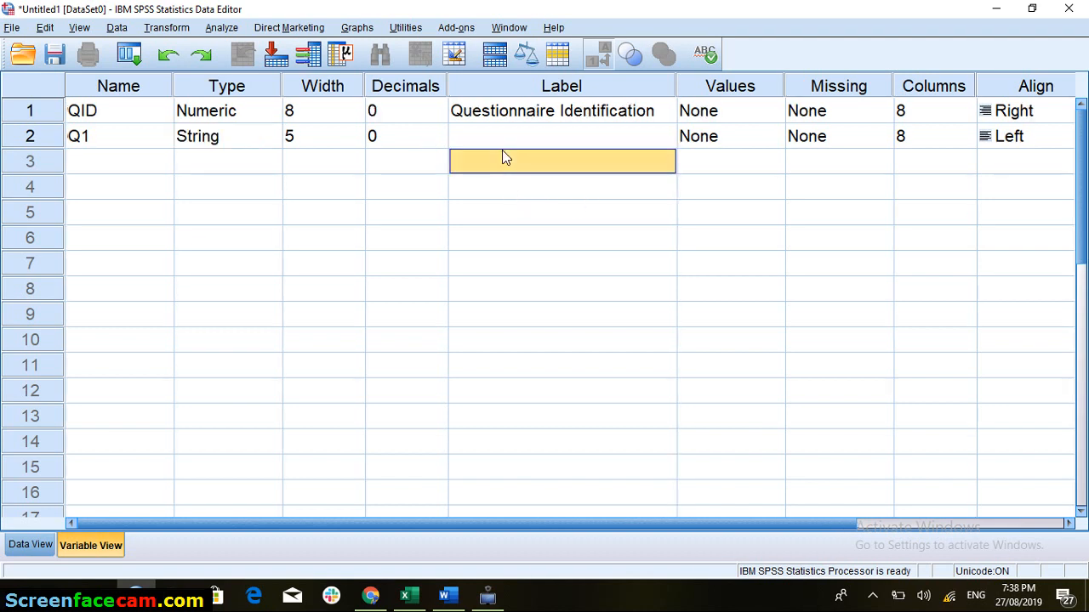
left_click(491, 138)
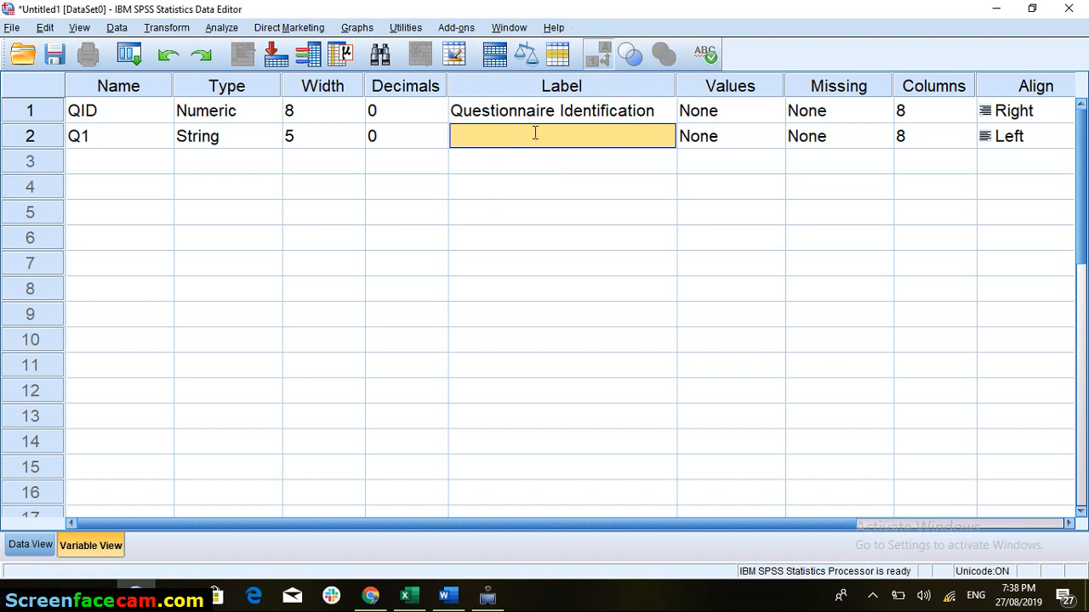
type("Wjats")
key("BackSpace")
key("BackSpace")
key("BackSpace")
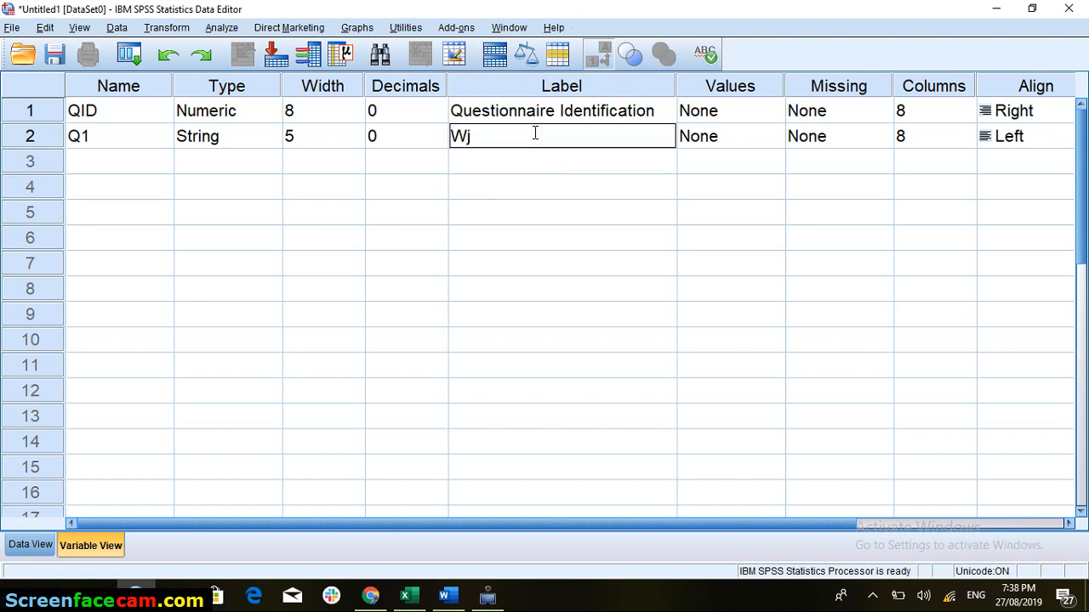
type("hats your")
key("BackSpace")
key("BackSpace")
key("BackSpace")
key("BackSpace")
key("BackSpace")
key("BackSpace")
type("is your sex?")
Add a value label to Q1 that codes 1 as Male.
left_click(731, 137)
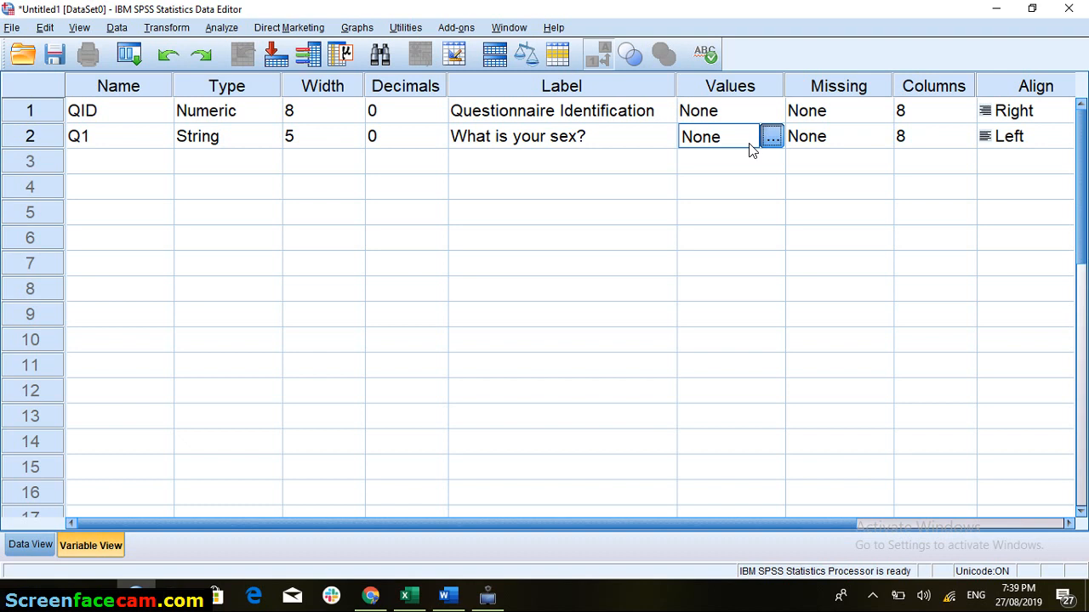
left_click(768, 137)
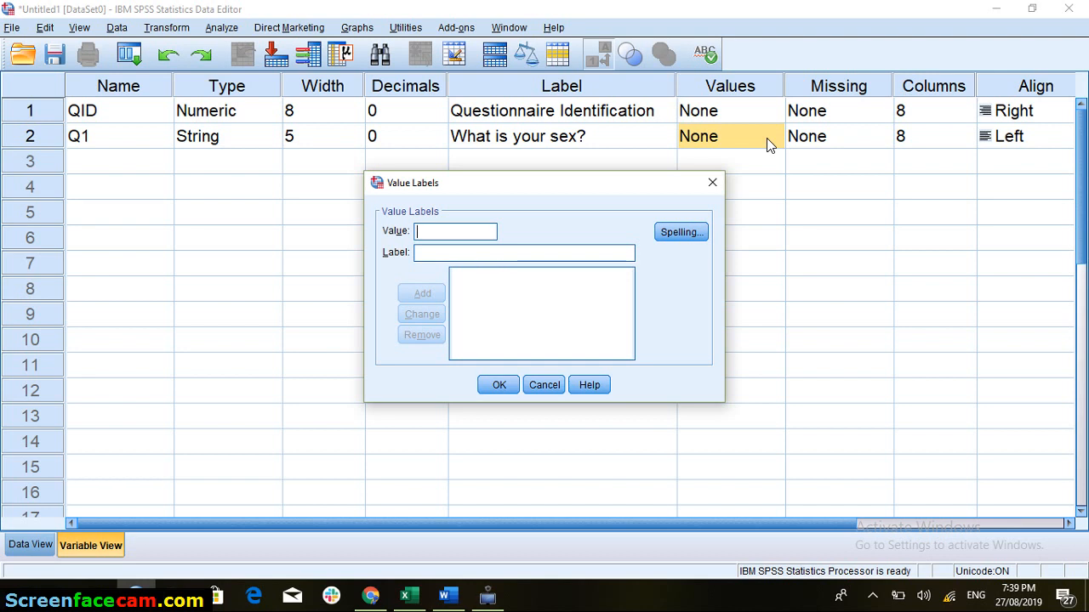
type("1")
left_click(439, 252)
type("Male")
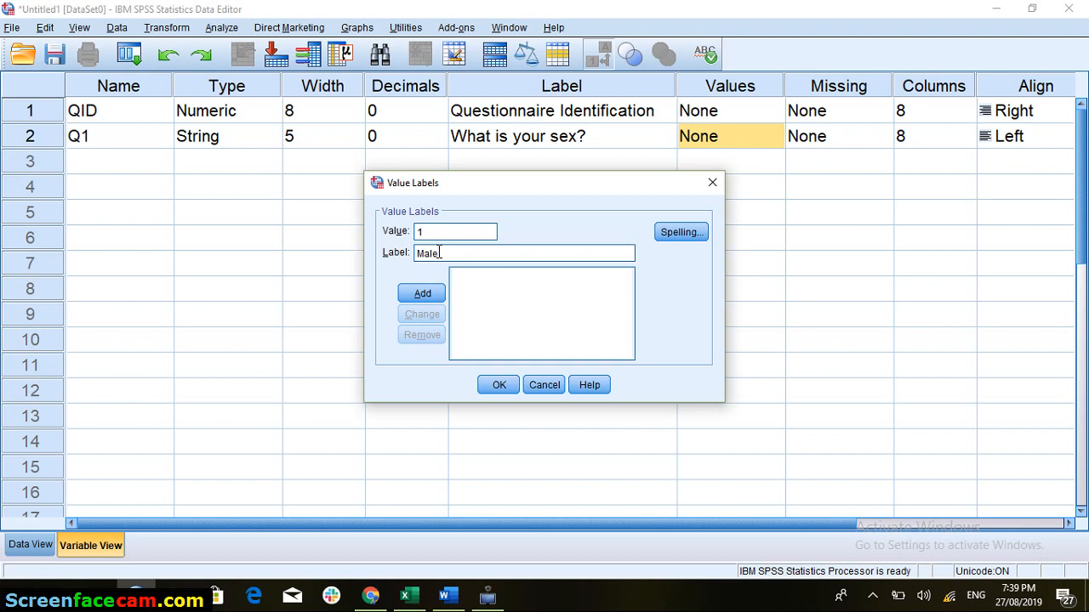
left_click(422, 295)
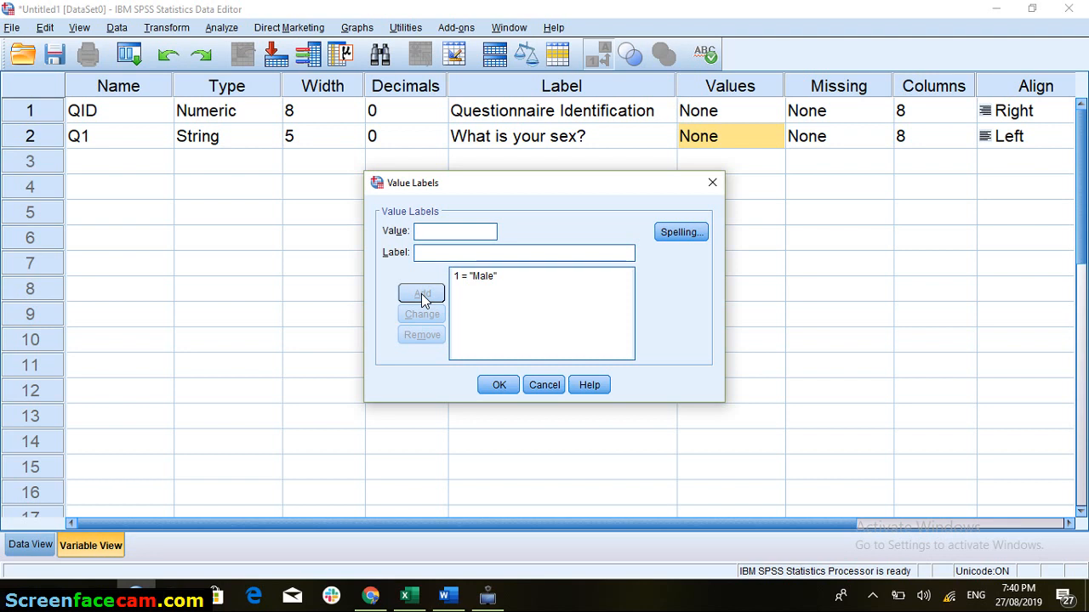
Add a second value label coding 2 as Female and apply the value labels to Q1.
type("2")
left_click(435, 251)
type("Female")
left_click(435, 294)
left_click(472, 294)
left_click(473, 295)
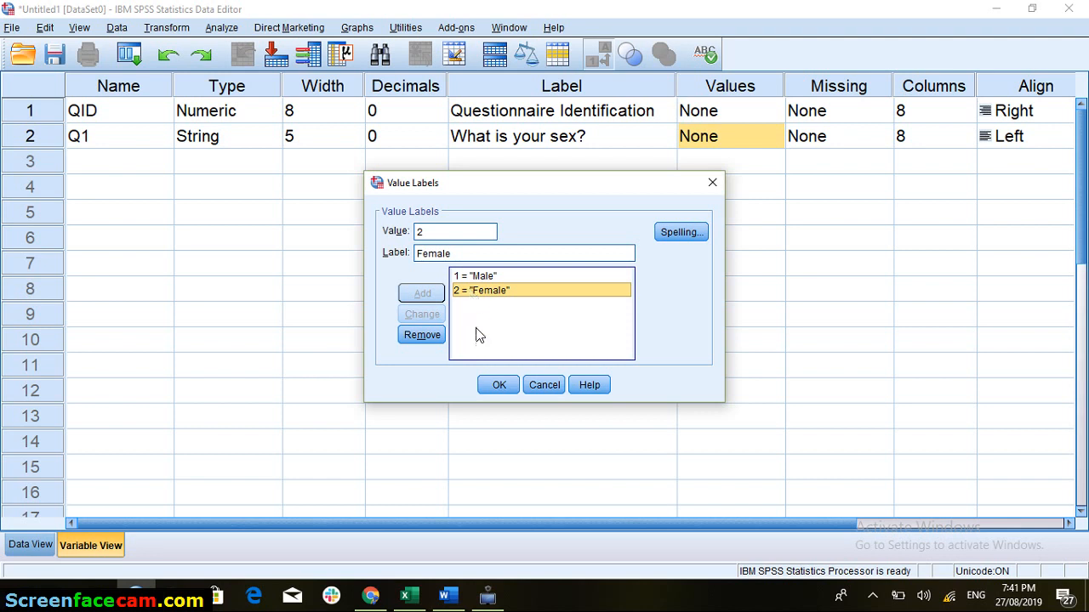
left_click(498, 385)
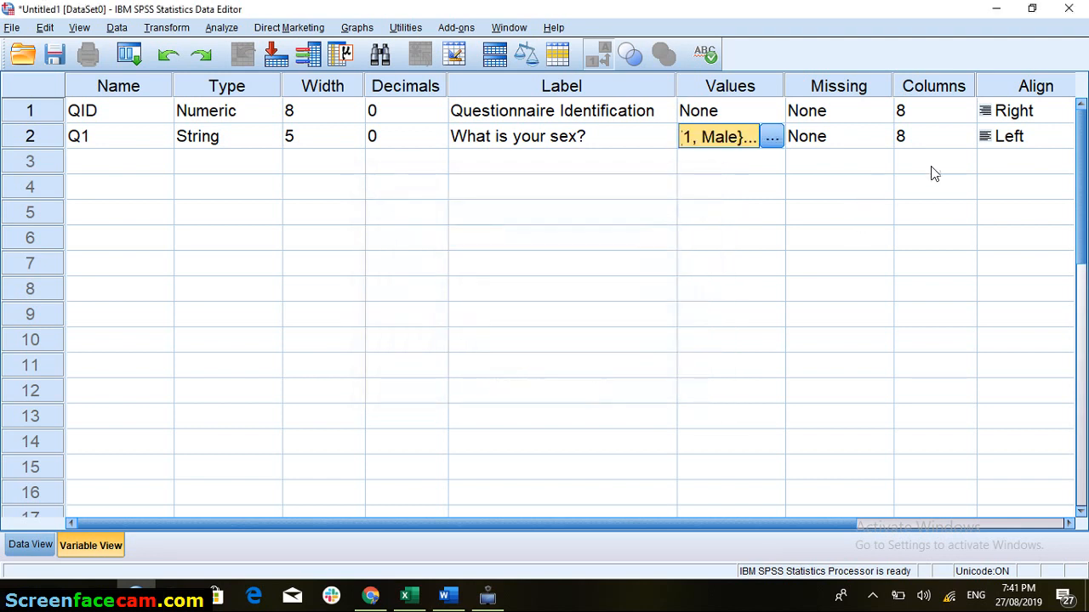
Examine Q1's missing-value, column width, alignment, measure and role settings.
left_click(1007, 138)
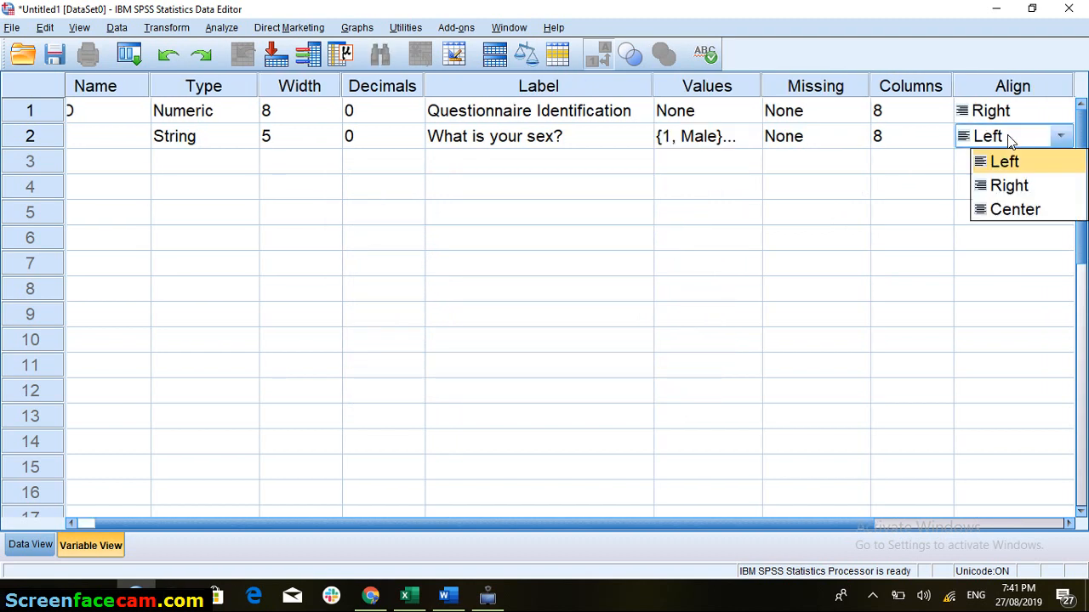
left_click(901, 135)
left_click(900, 134)
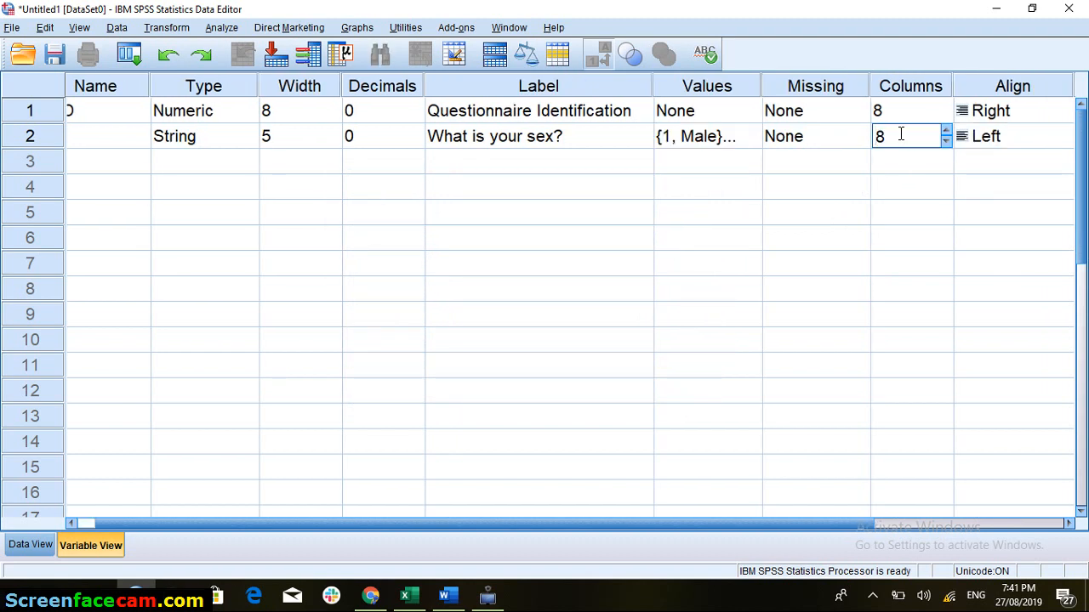
left_click(925, 171)
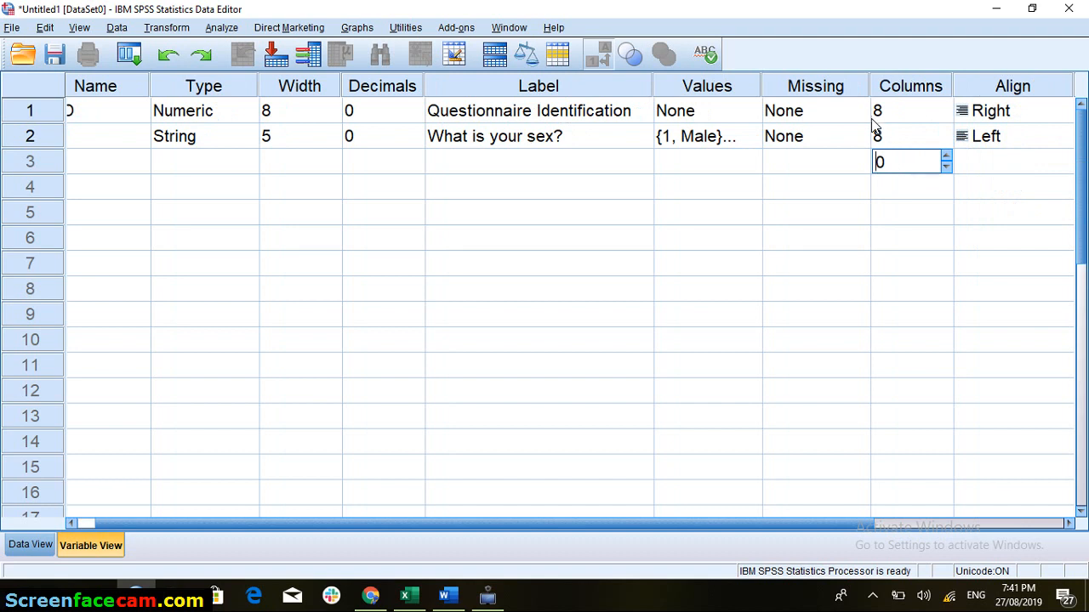
left_click(829, 135)
key("Tab")
key("Tab")
key("Tab")
key("Tab")
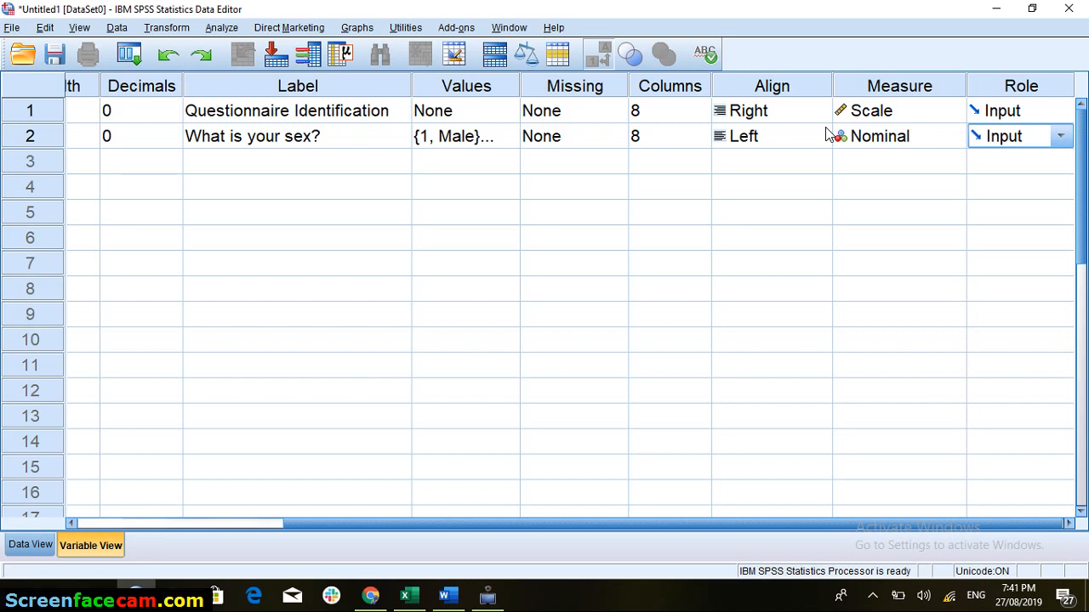
key("Left")
key("Left")
key("Left")
key("Left")
key("Left")
key("Left")
key("Left")
key("Left")
key("Left")
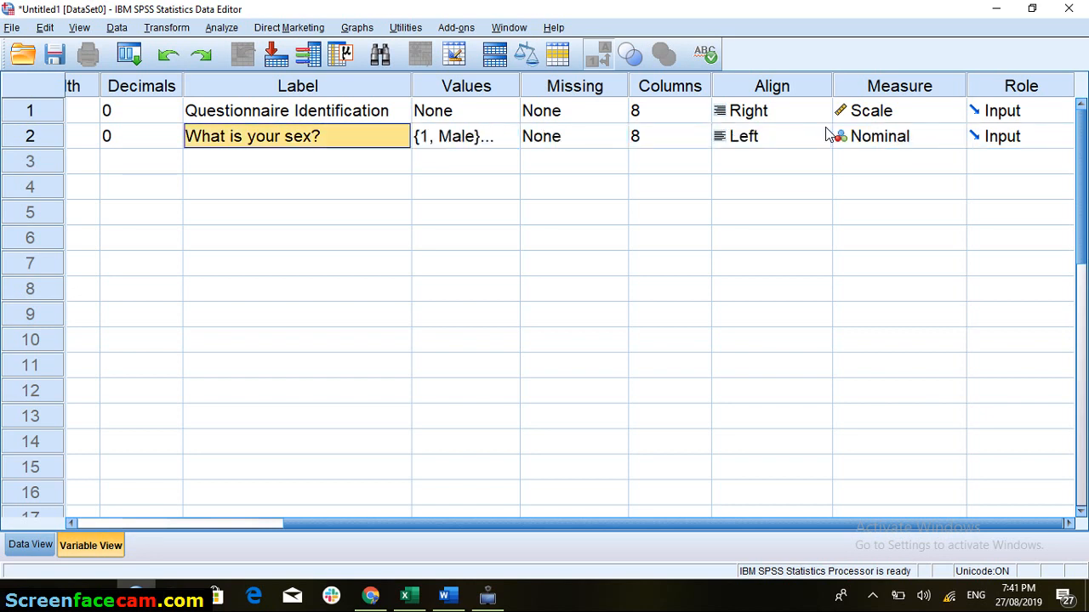
key("Left")
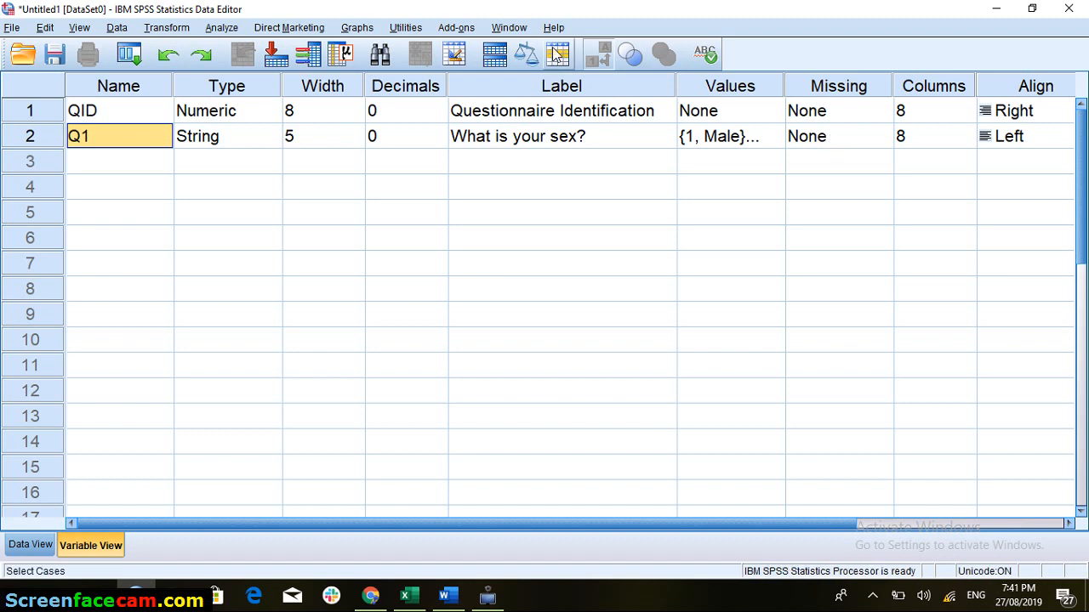
Add a numeric variable named Q2 below Q1 and set its decimals to 0.
left_click(125, 169)
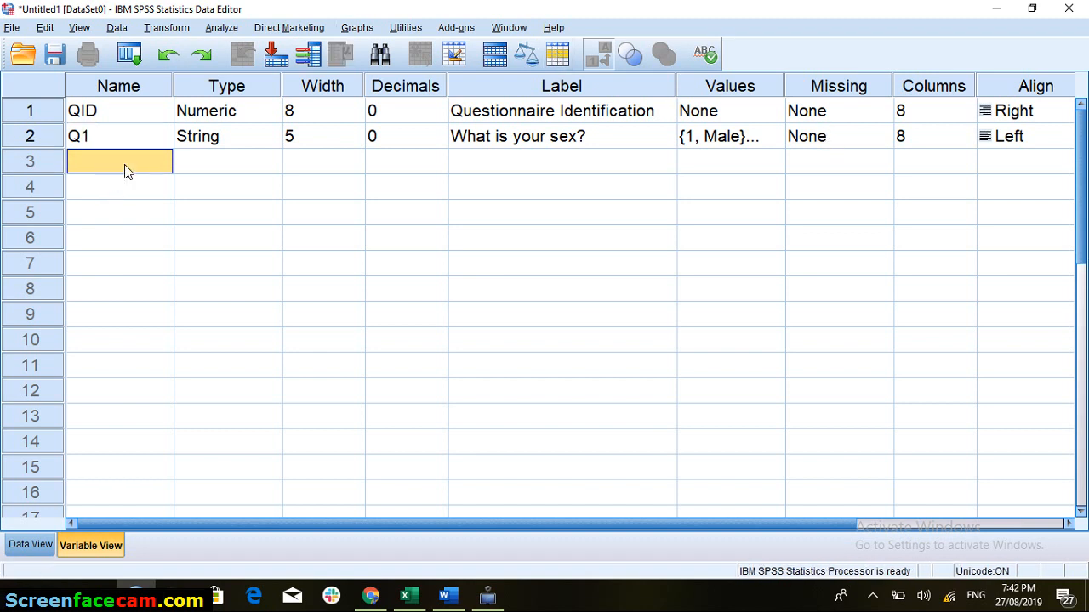
type("Q2")
key("Tab")
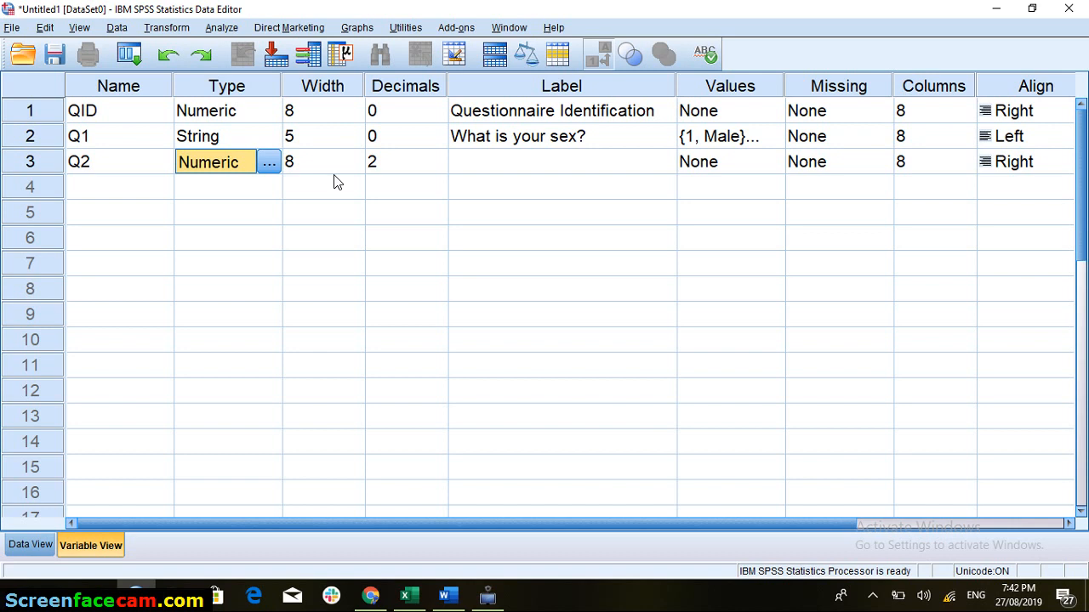
left_click(405, 161)
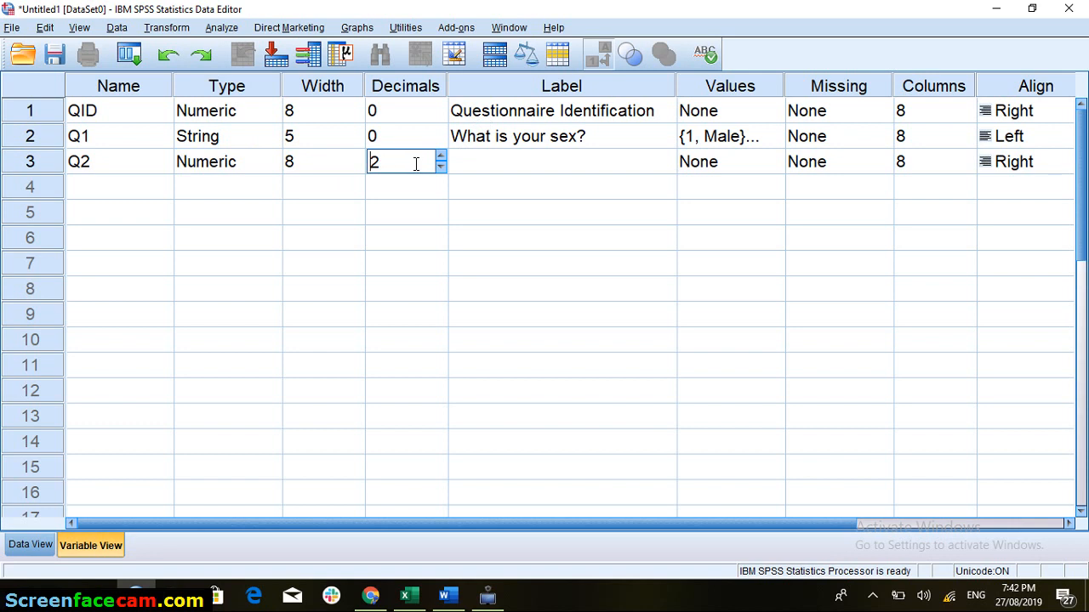
left_click(416, 164)
key("BackSpace")
type("0")
Label the Q2 variable "Age".
left_click(511, 173)
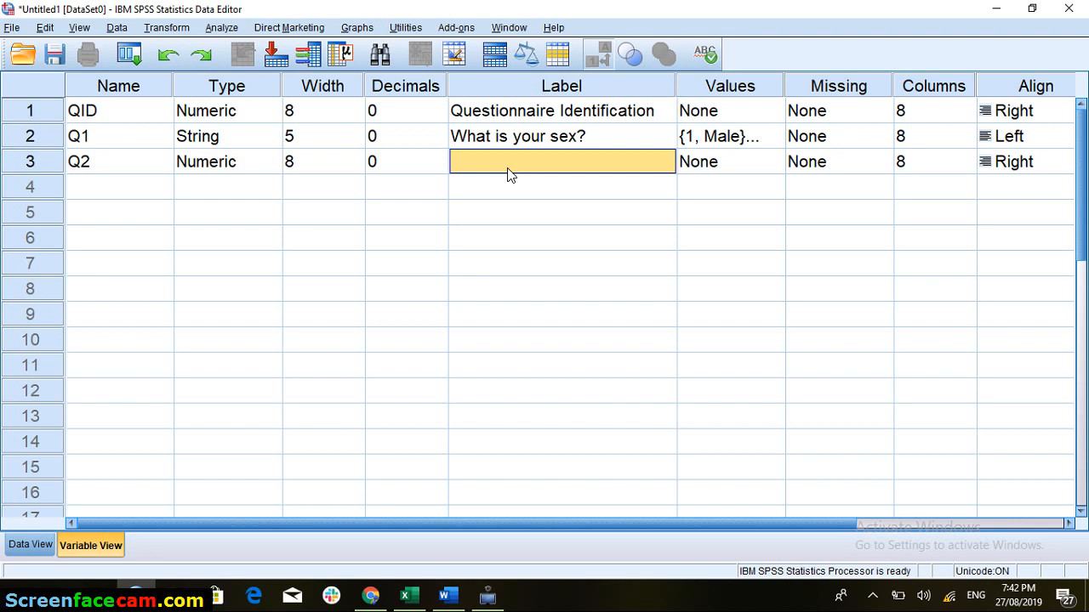
type("AGe")
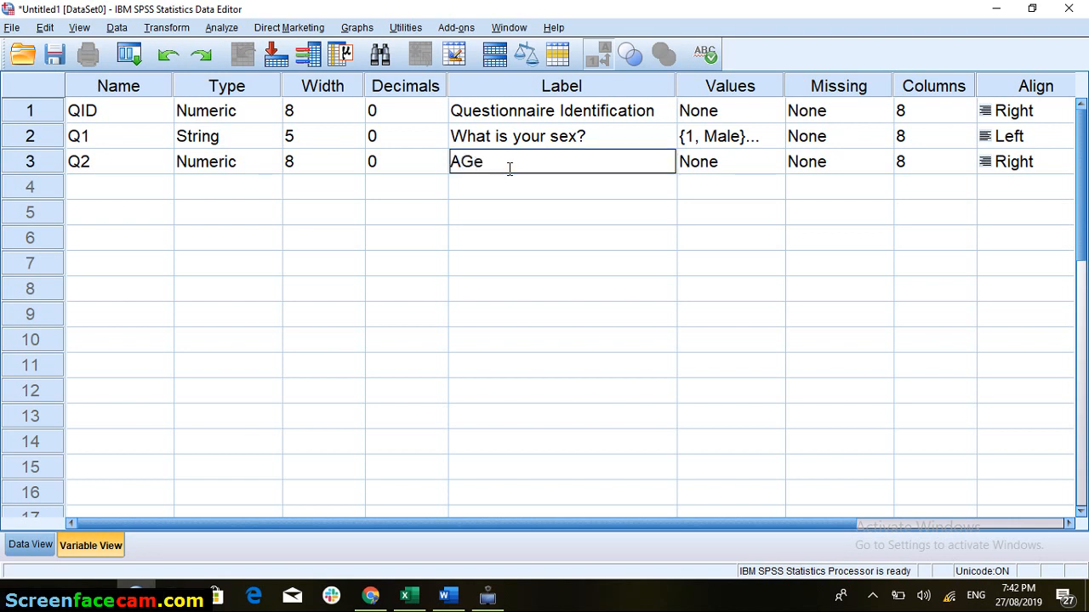
key("BackSpace")
key("BackSpace")
type("ge")
Review Q2's values, missing, columns, alignment, measure and role settings.
left_click(696, 169)
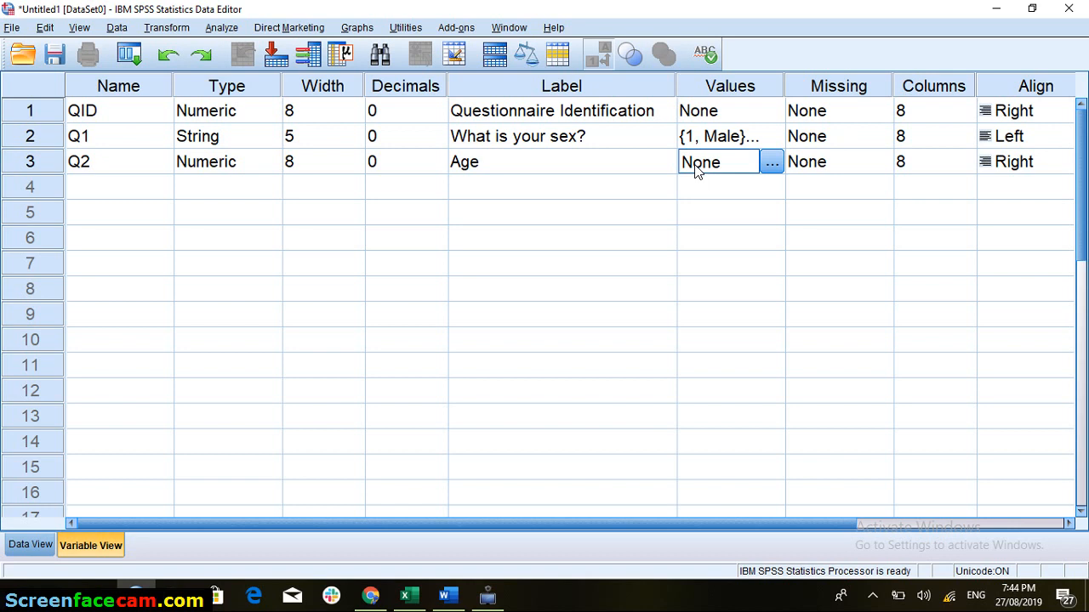
key("Right")
key("Right")
key("Right")
key("Right")
key("Right")
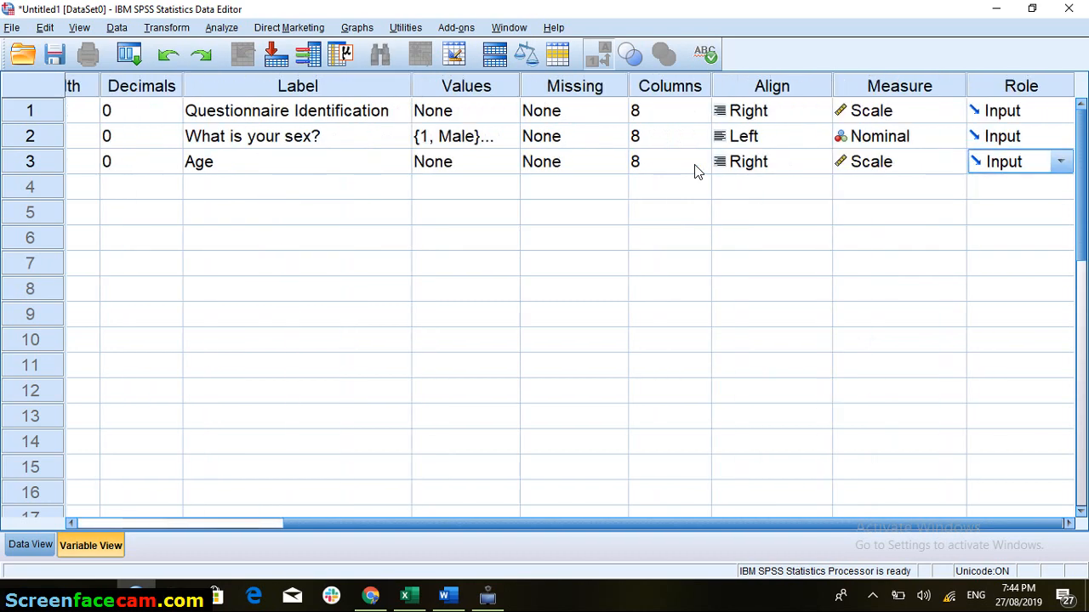
key("Left")
key("Left")
key("Left")
key("Left")
key("Left")
key("Left")
key("Left")
key("Left")
key("Left")
key("Left")
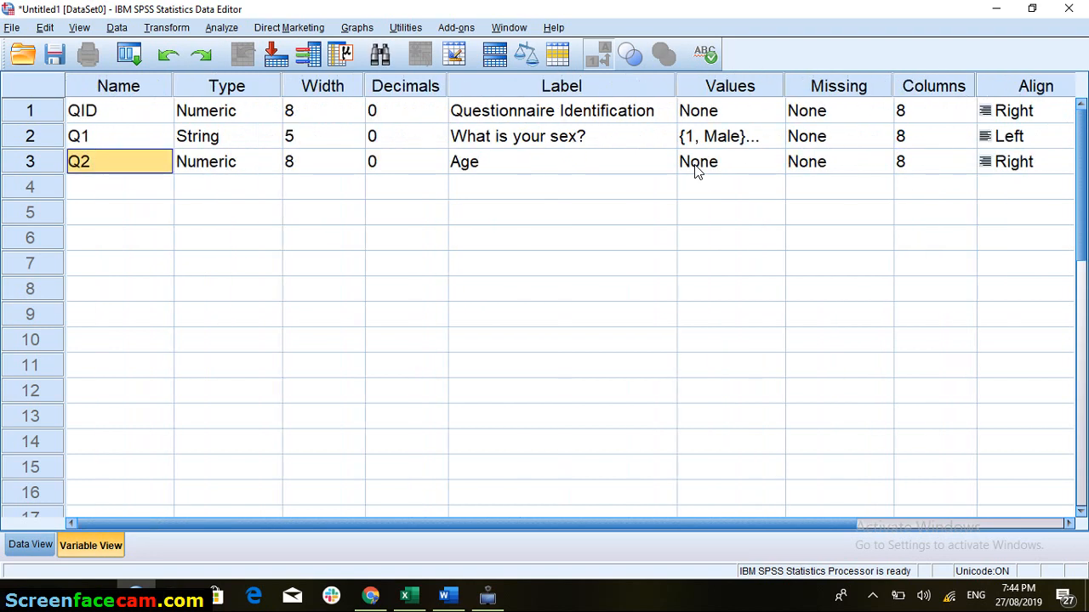
Add a new variable named Q4 in the row below Q2.
left_click(110, 201)
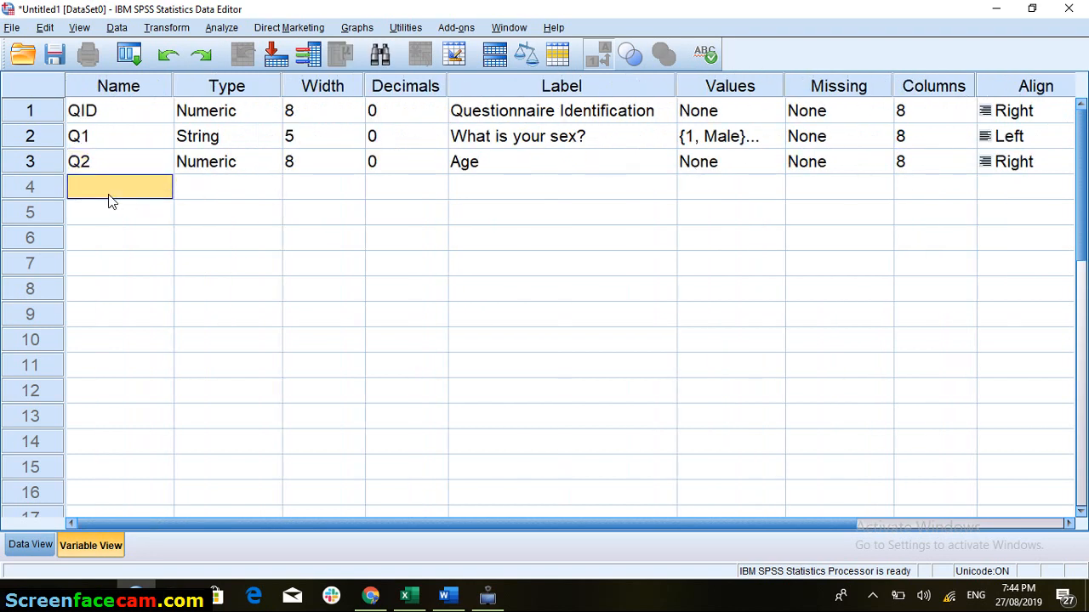
type("Q")
key("BackSpace")
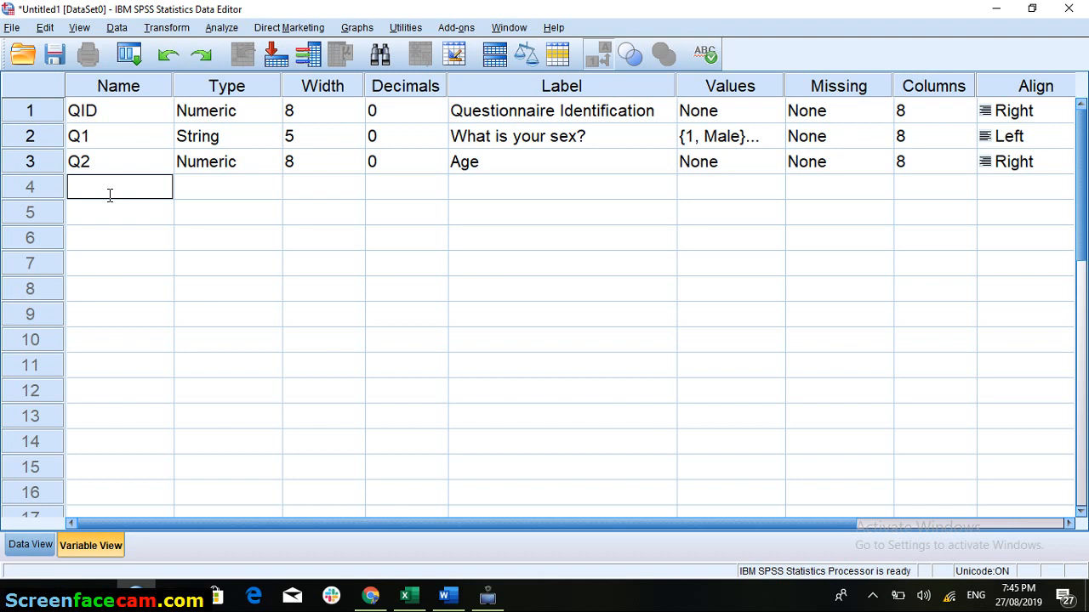
key("Escape")
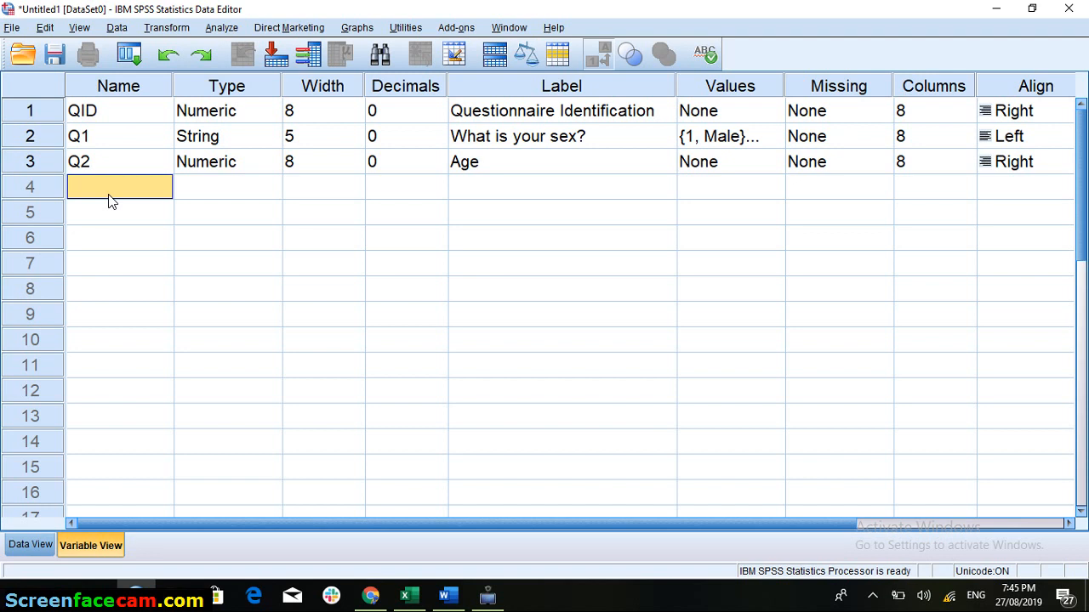
type("Q4")
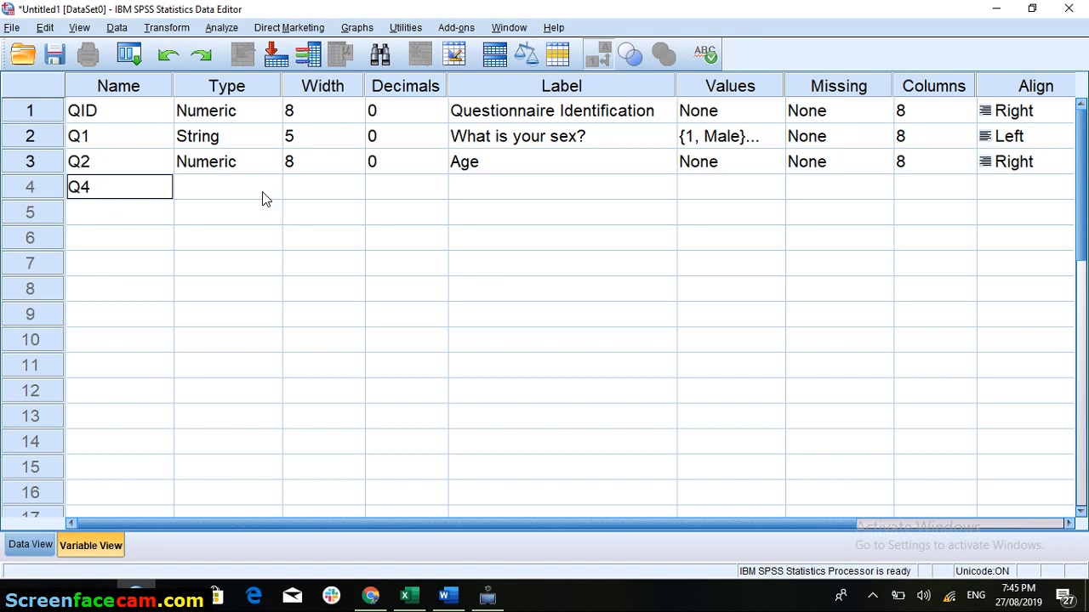
left_click(240, 192)
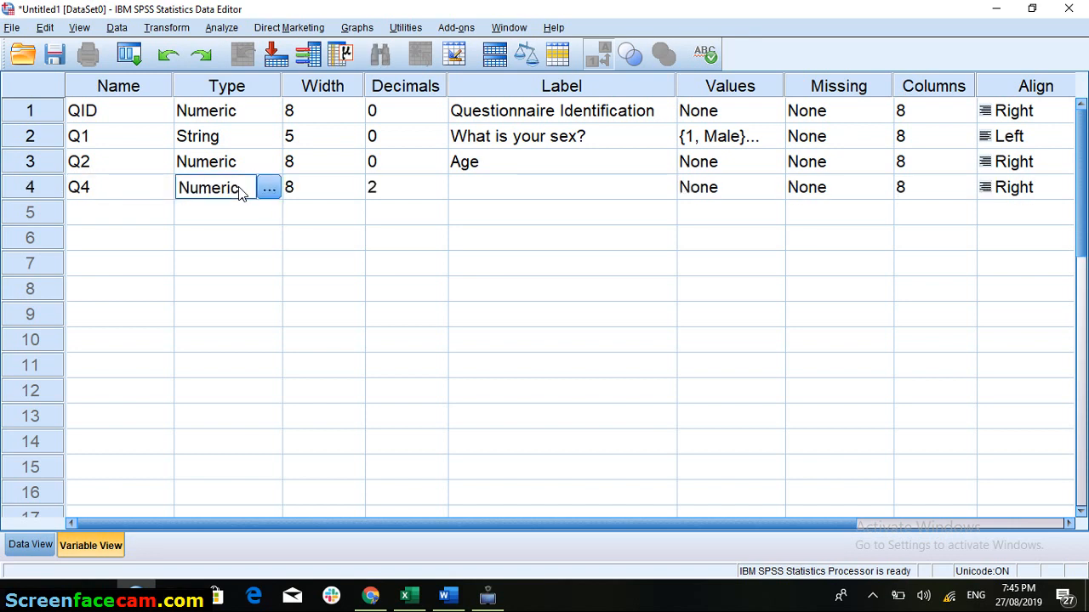
Switch to the questionnaire in Word and copy the question 4 text "Which religion group do you belong to?".
left_click(455, 600)
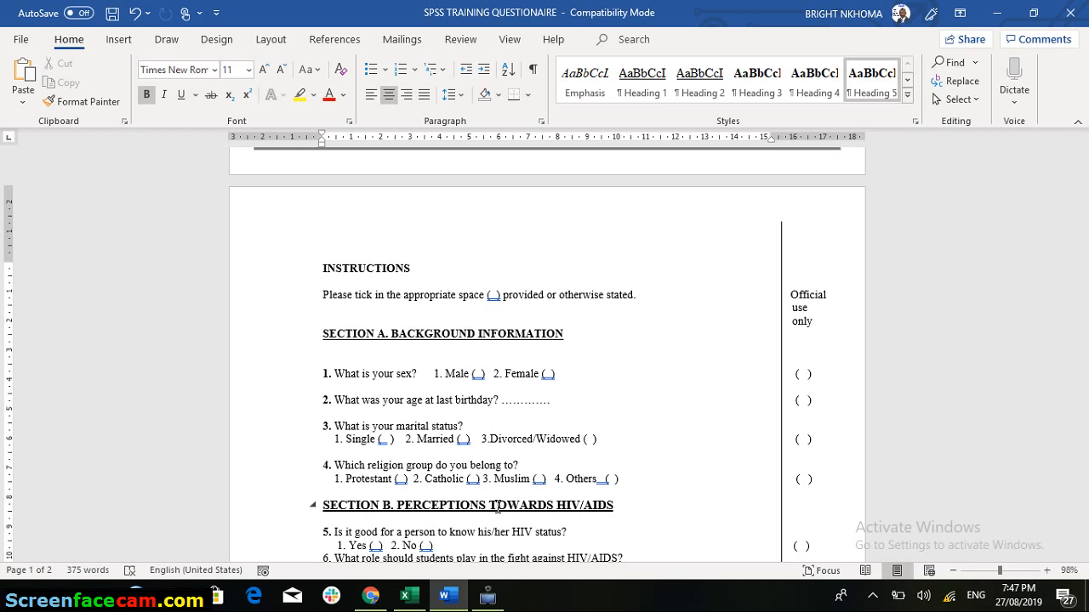
right_click(581, 471)
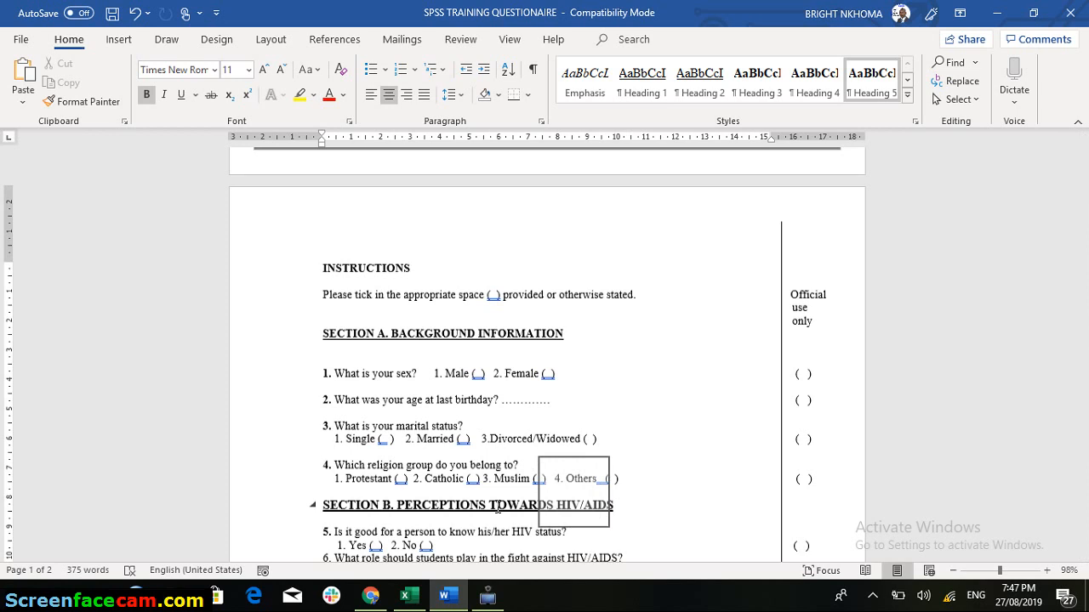
right_click(574, 492)
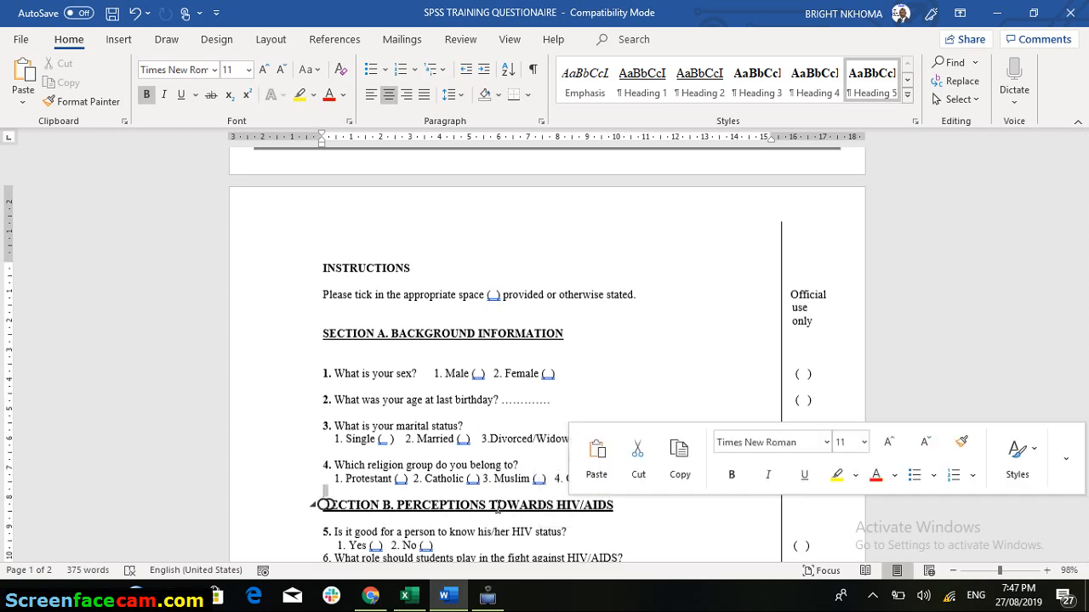
left_click(431, 490)
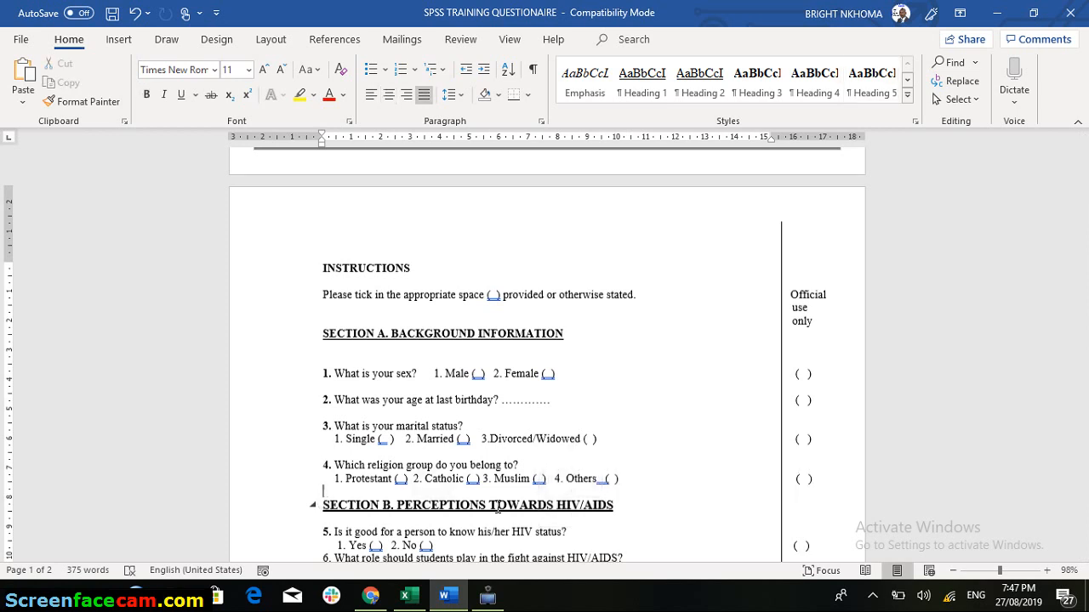
left_click(323, 504)
right_click(599, 484)
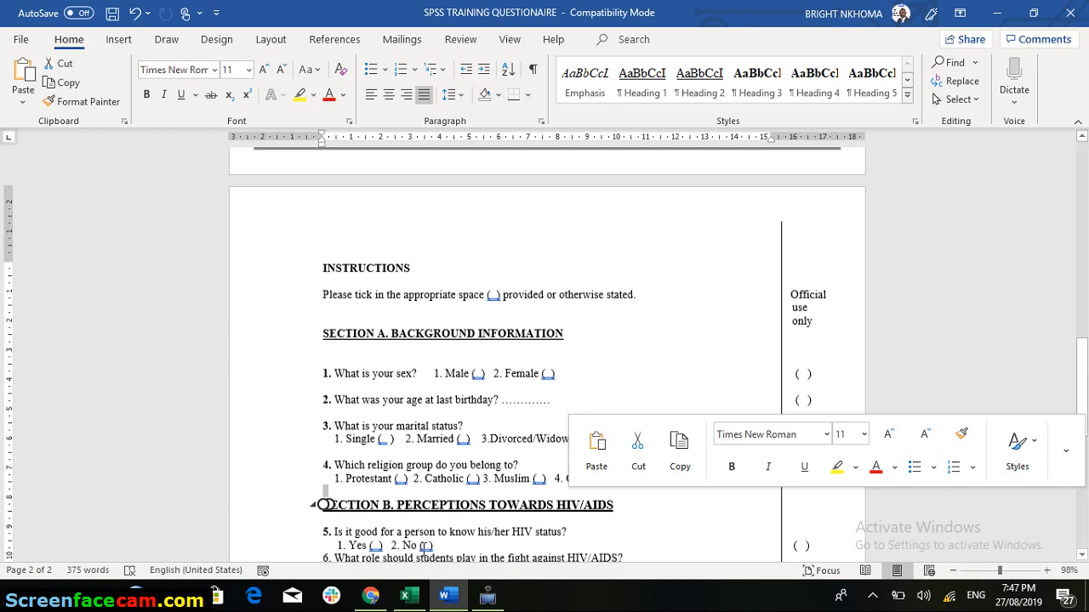
triple_click(350, 454)
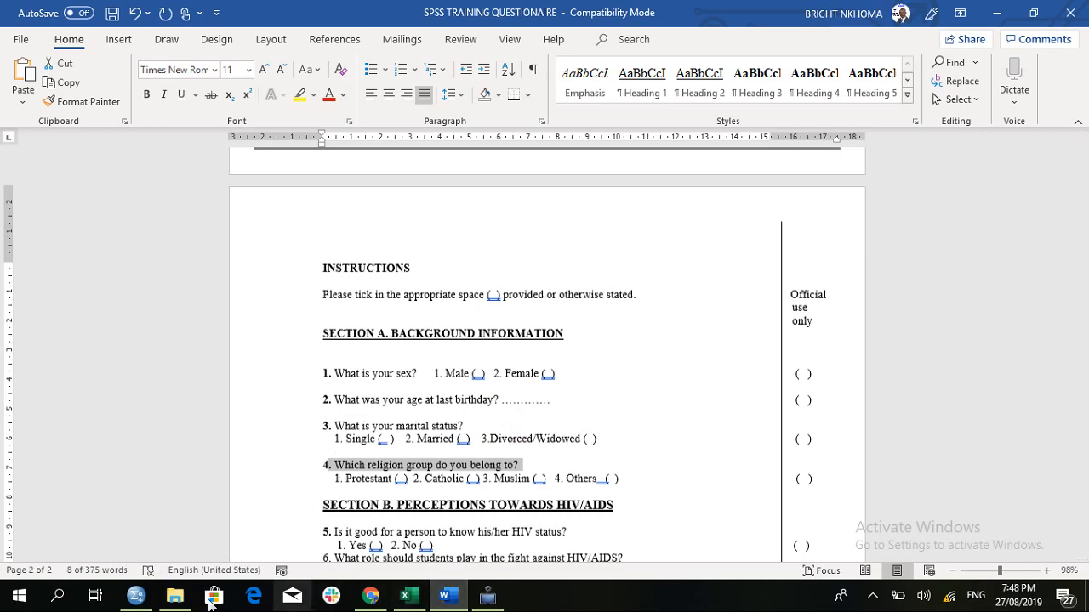
Switch back to SPSS Statistics and change the Q4 variable's type to String.
left_click(137, 597)
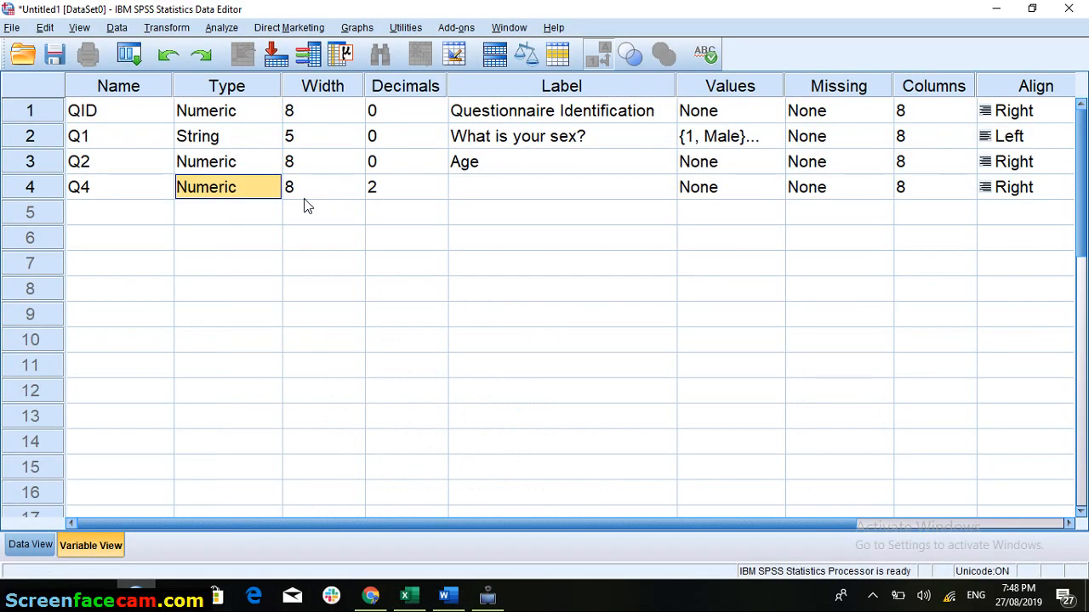
left_click(278, 199)
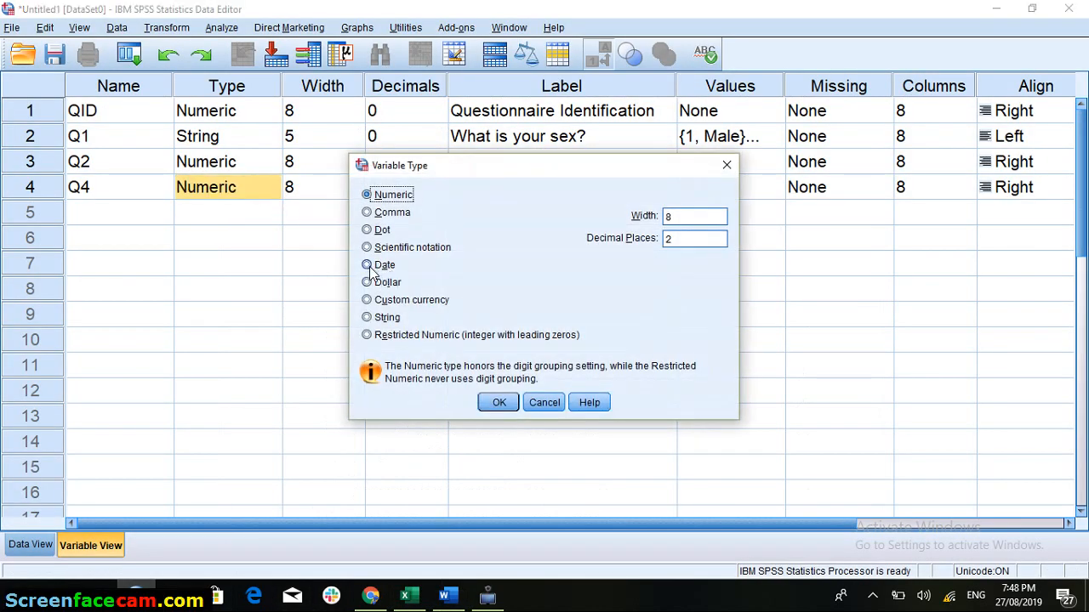
left_click(366, 318)
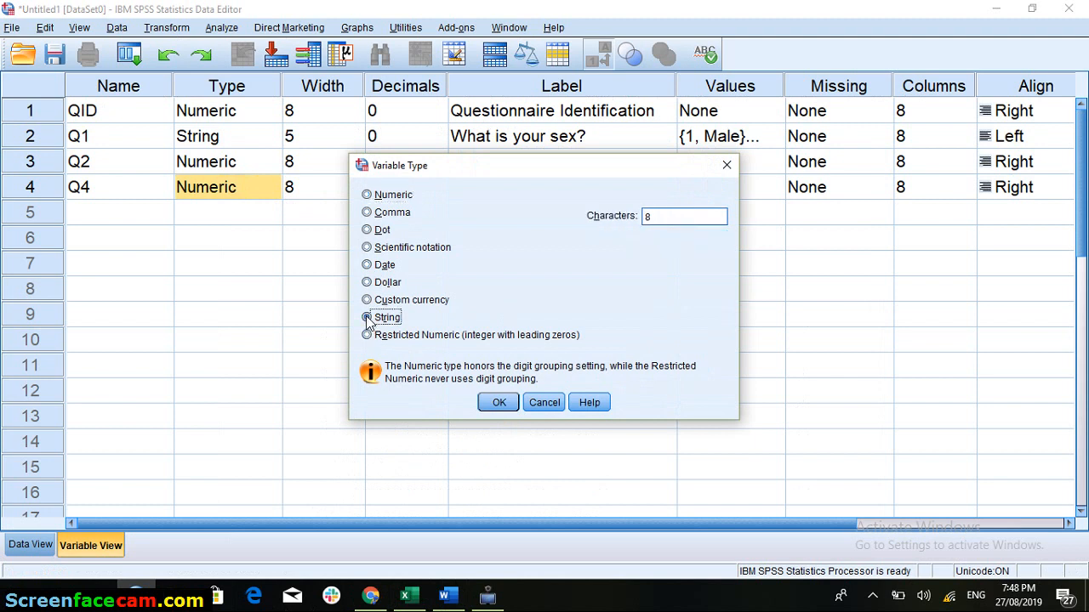
left_click(499, 402)
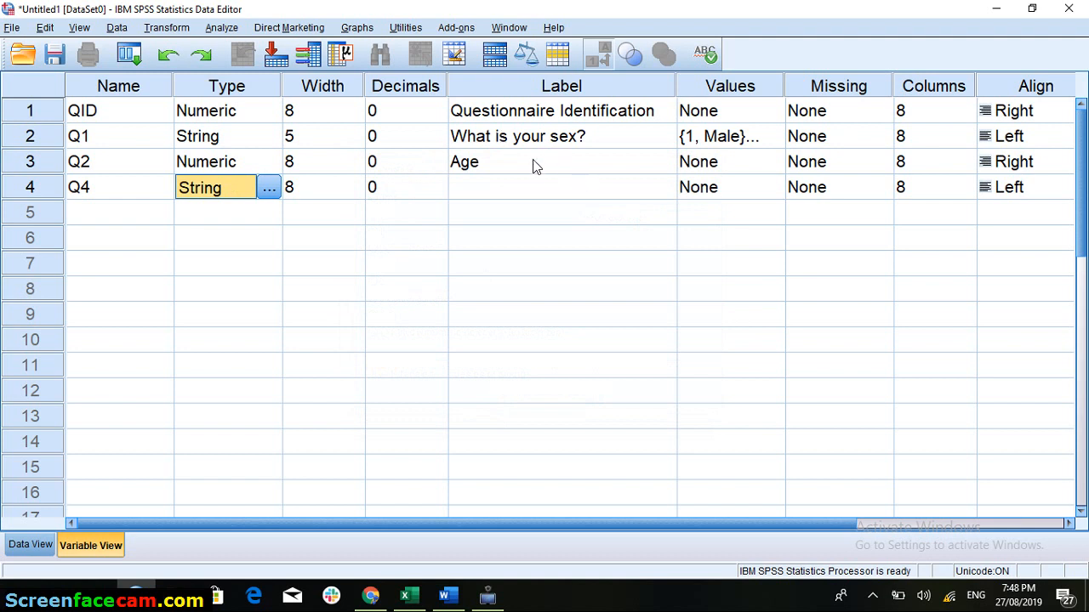
Paste the copied religion group question as the Q4 variable's label.
left_click(533, 190)
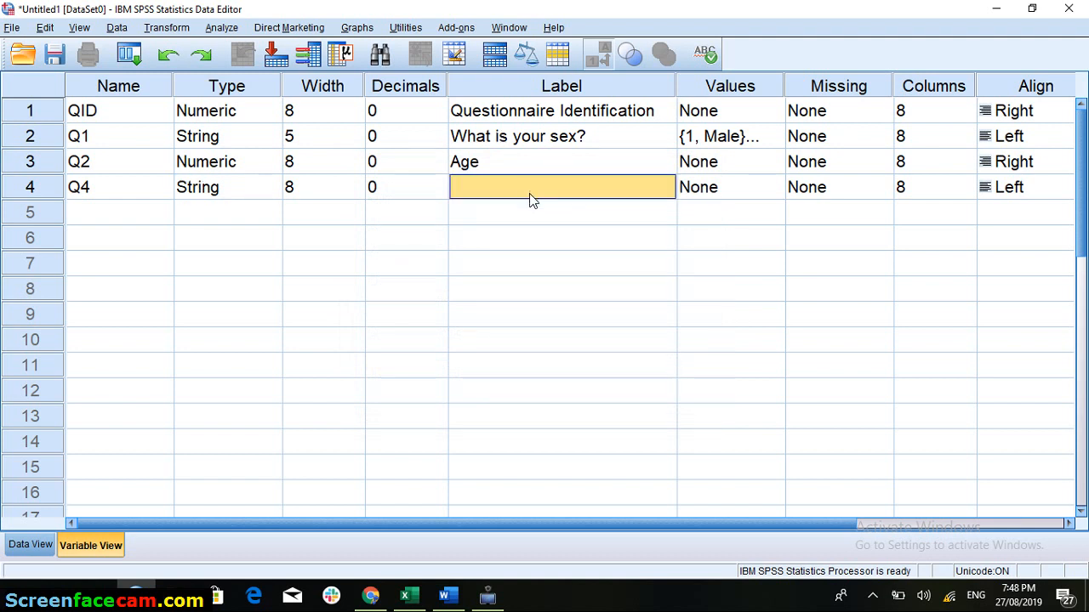
key("ctrl+v")
key("Return")
left_click(568, 185)
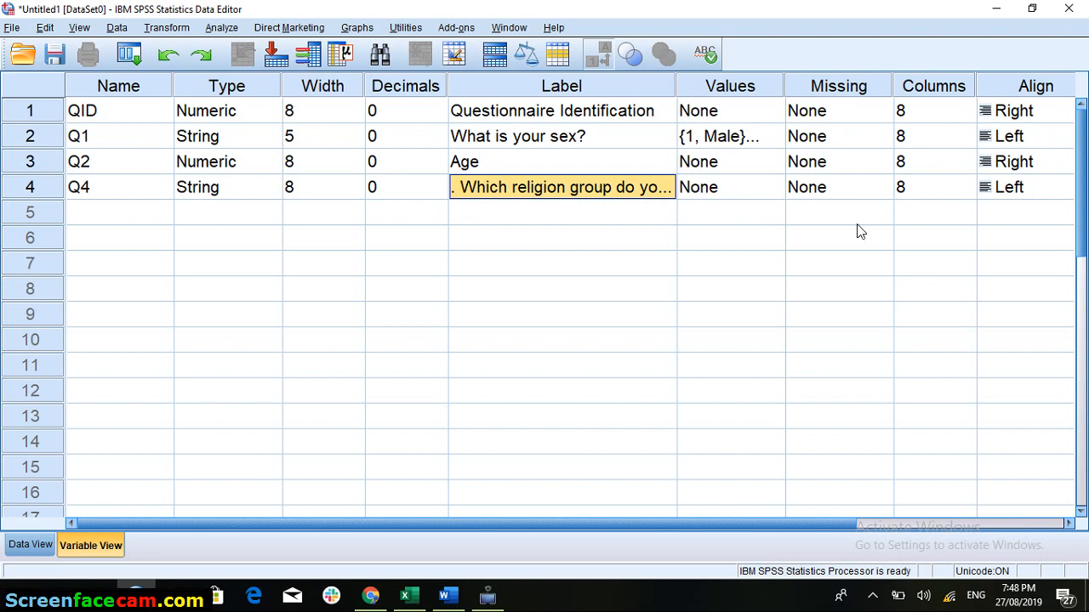
Add a value label to Q4 that codes 1 as Protestant.
left_click(747, 192)
left_click(771, 191)
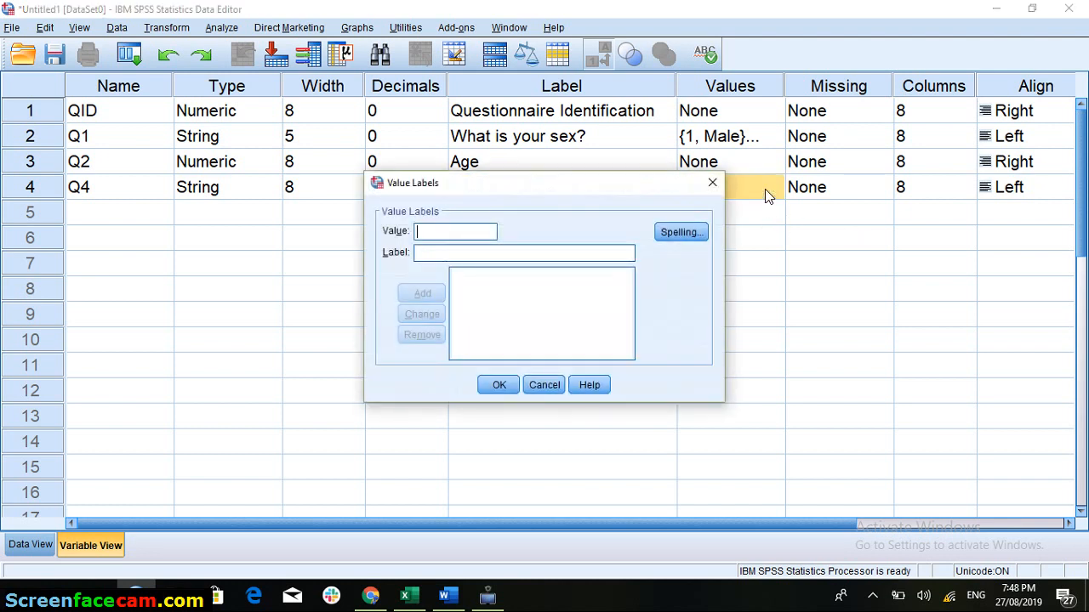
type("1")
left_click(422, 252)
type("Pro")
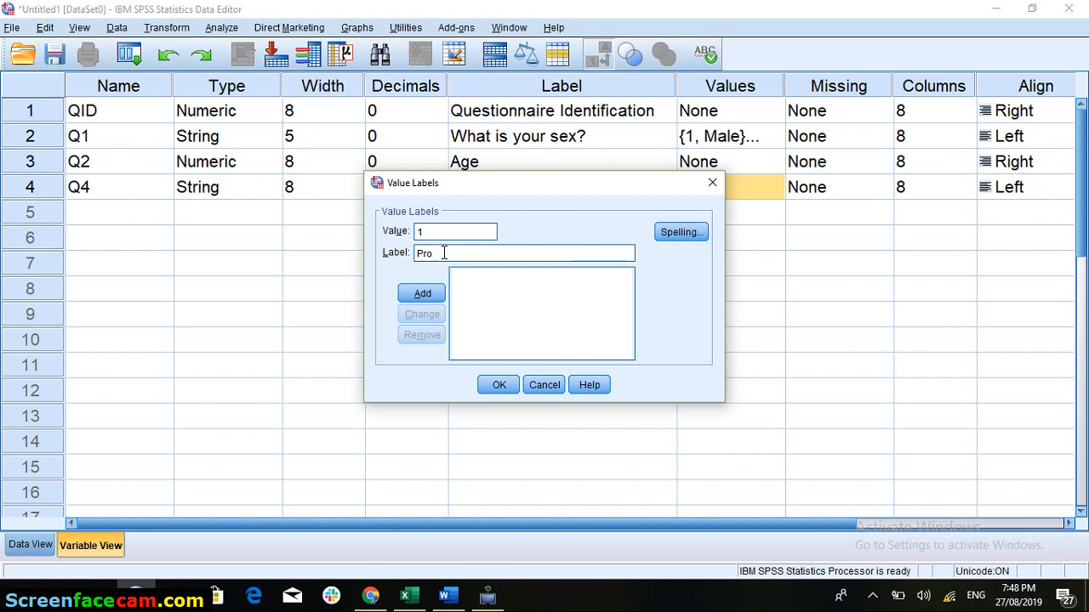
type("testant")
left_click(422, 293)
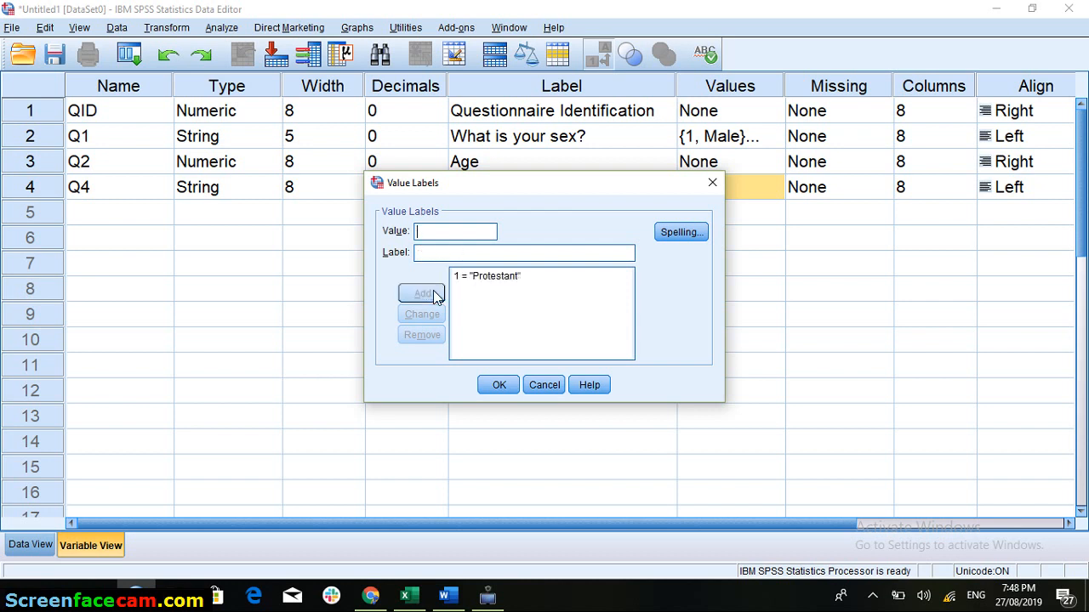
Add a value label to Q4 that codes 2 as Ctholic.
type("2")
left_click(423, 252)
type("Cath")
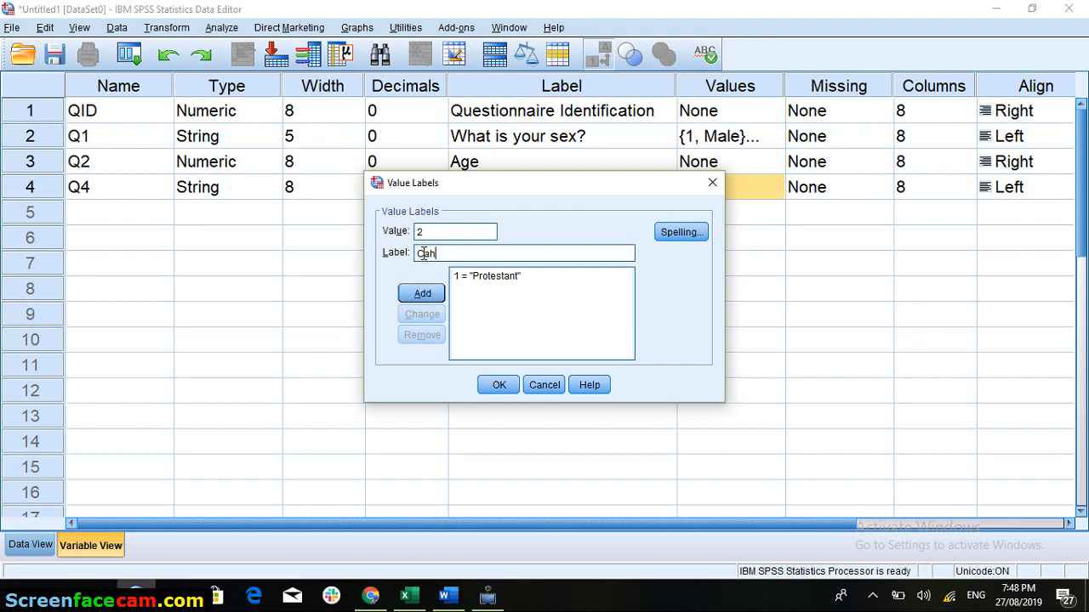
key("BackSpace")
key("BackSpace")
type("atholic")
left_click(440, 294)
Add a value label to Q4 that codes 3 as Muslim.
type("3")
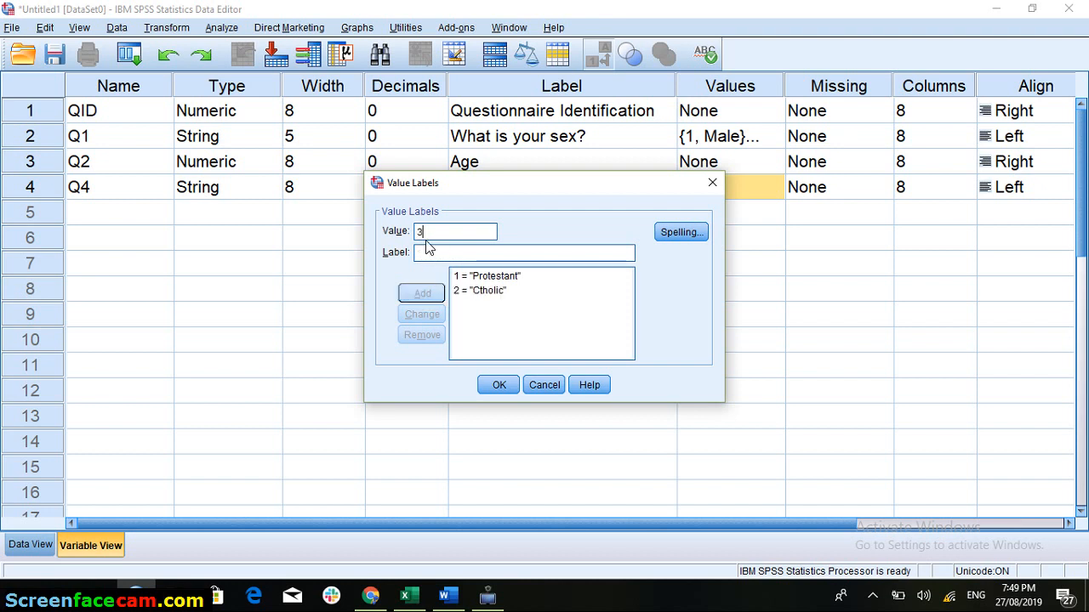
left_click(427, 253)
type("M")
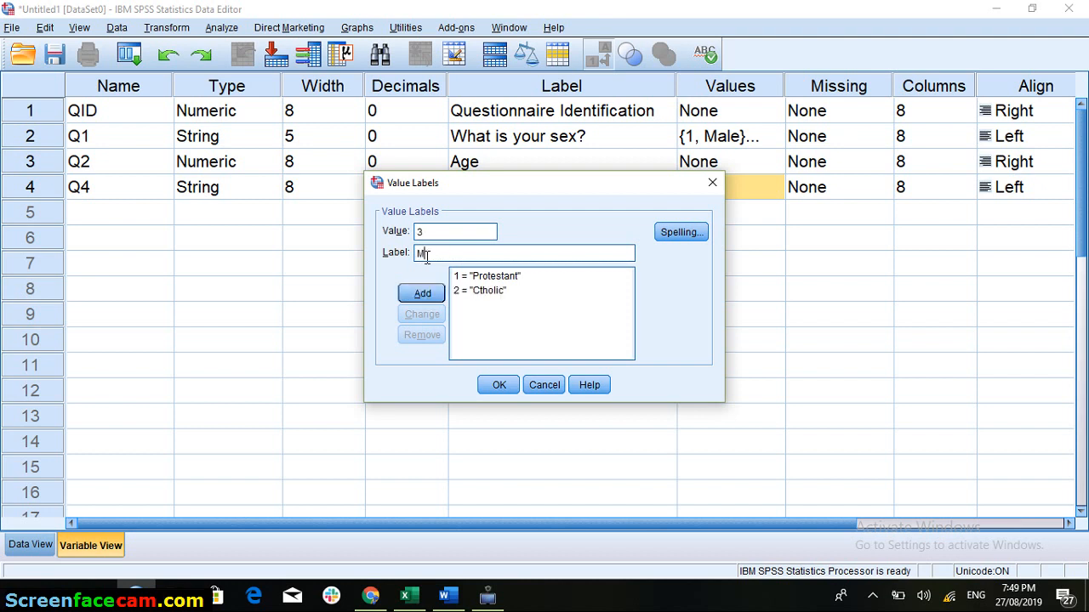
type("uslim")
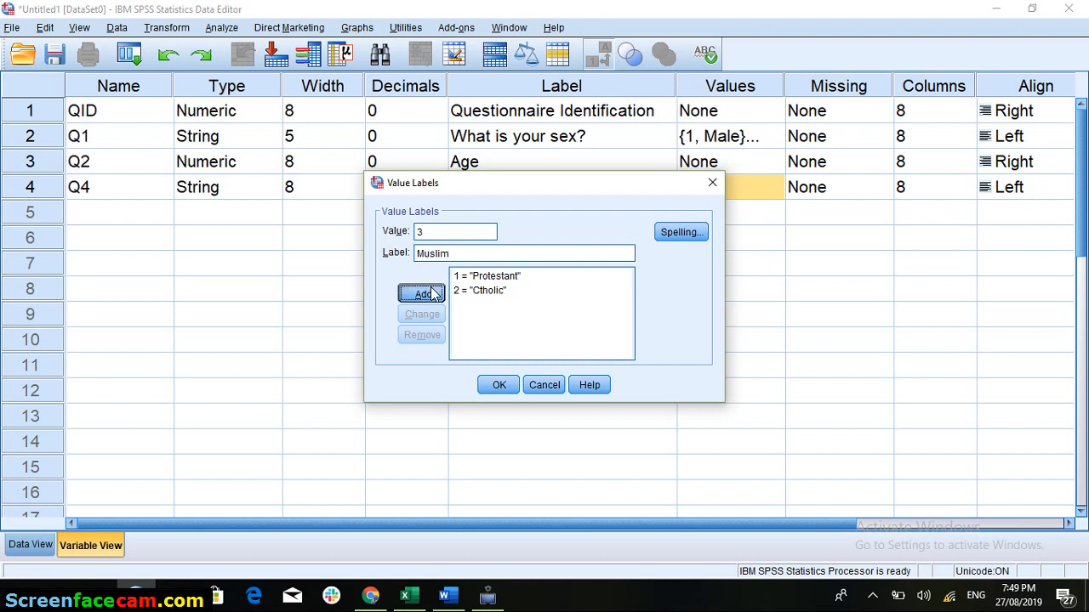
left_click(430, 293)
Add a value label to Q4 that codes 4 as Others and accept the set of value labels.
type("4")
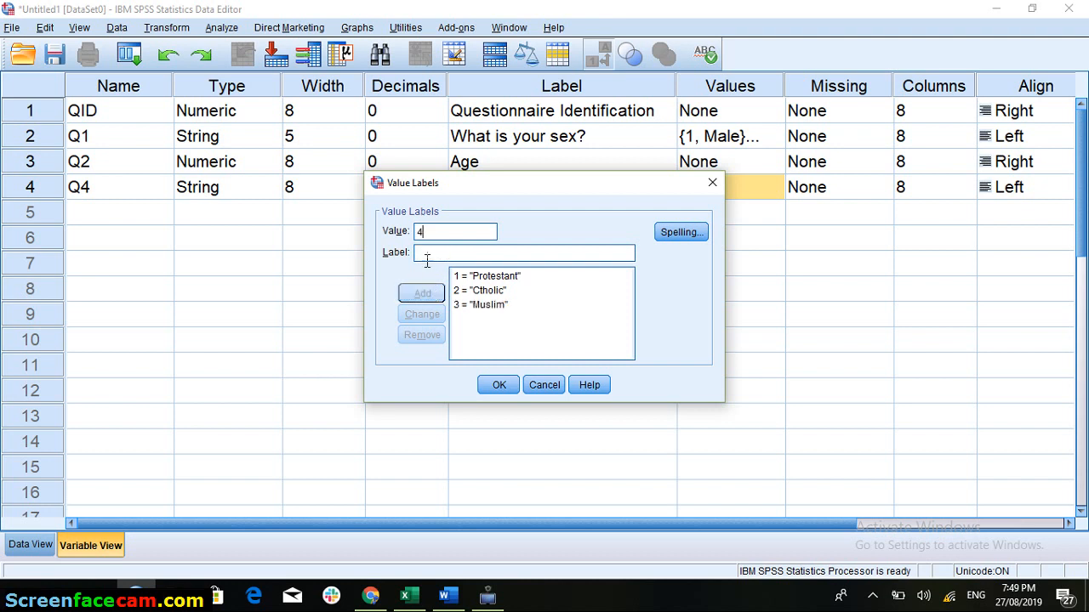
left_click(427, 253)
type("Others")
left_click(422, 293)
left_click(498, 384)
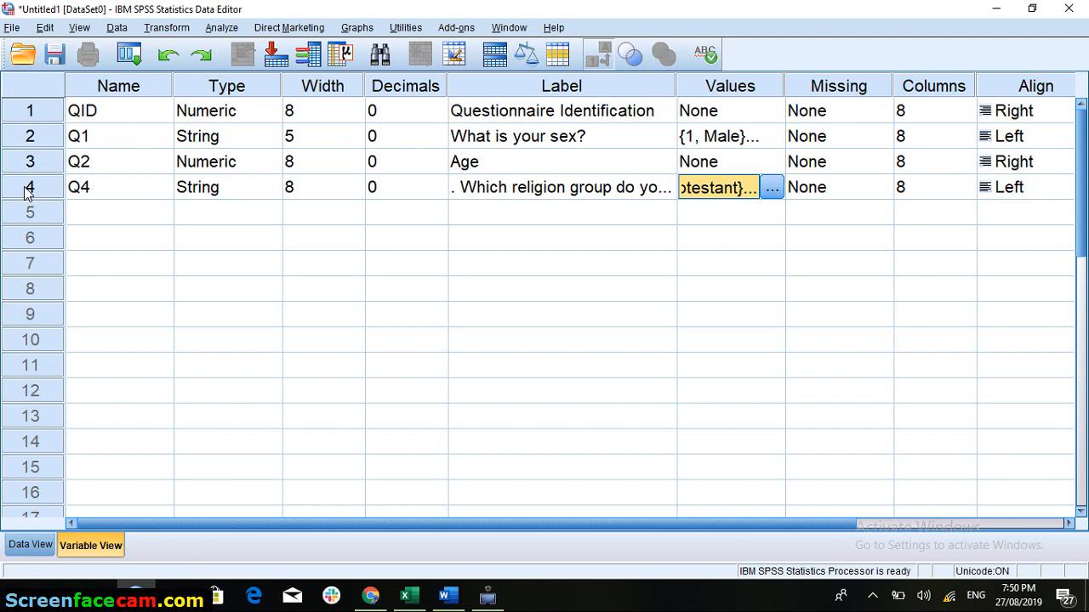
Insert a new variable directly above Q4, between Q2 and Q4.
left_click(28, 188)
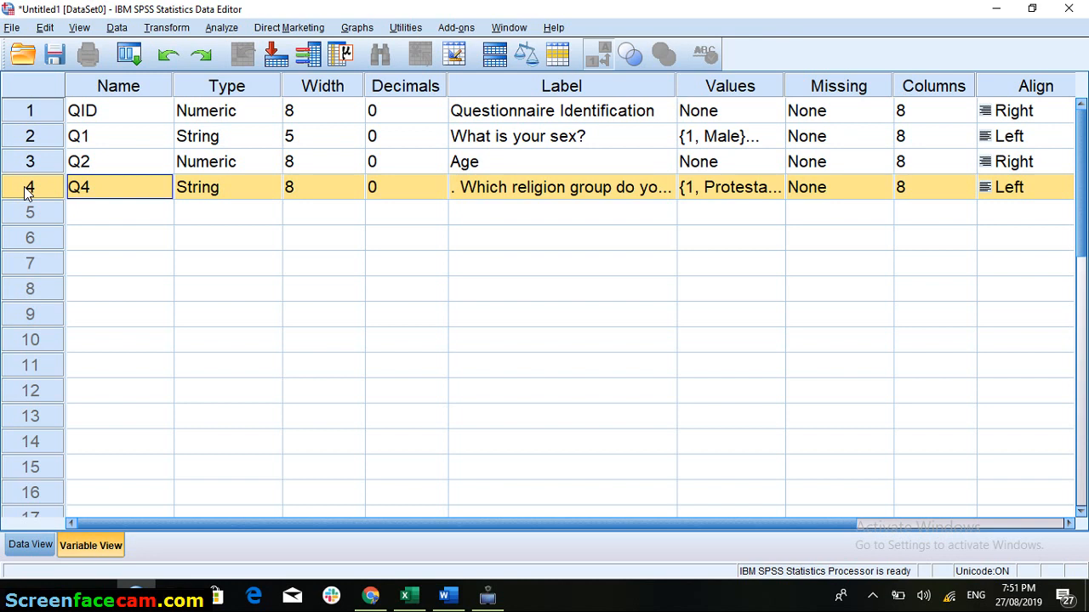
right_click(25, 193)
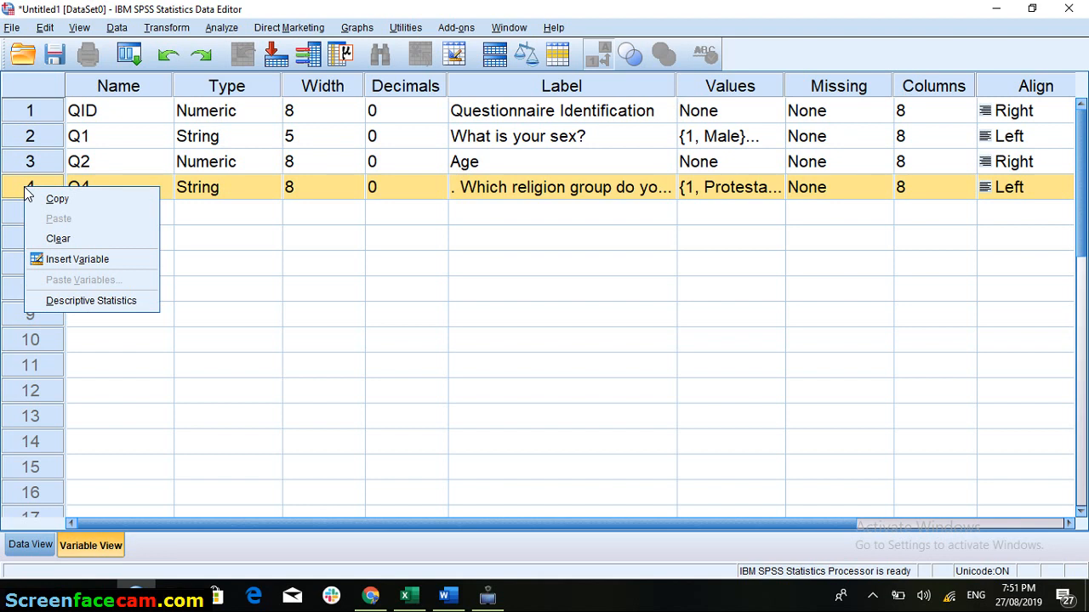
left_click(68, 260)
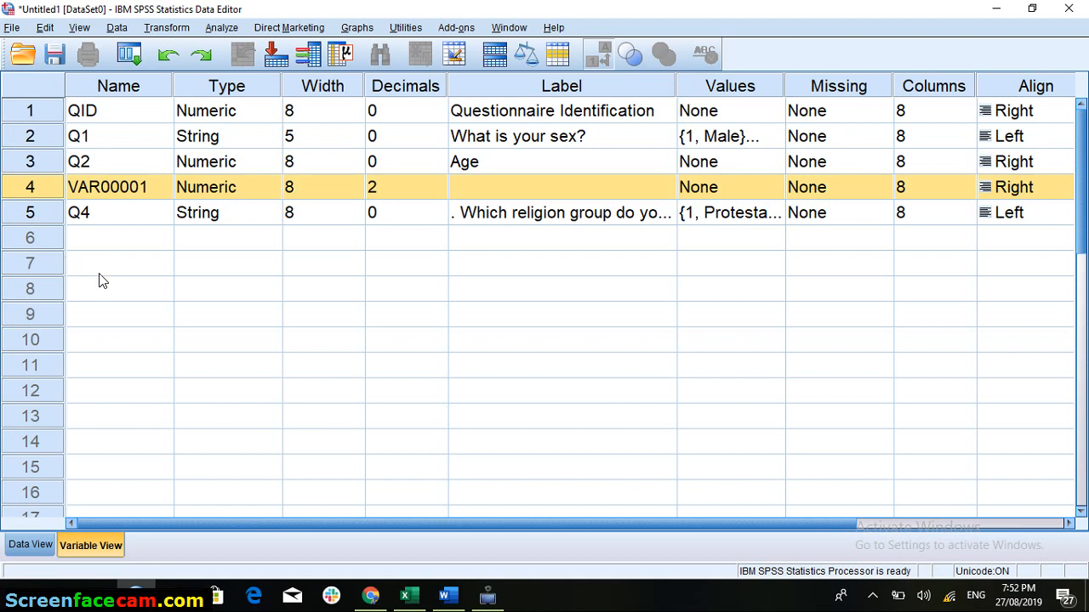
left_click(100, 274)
Rename the inserted variable between Q2 and Q4 as Q3.
left_click(146, 190)
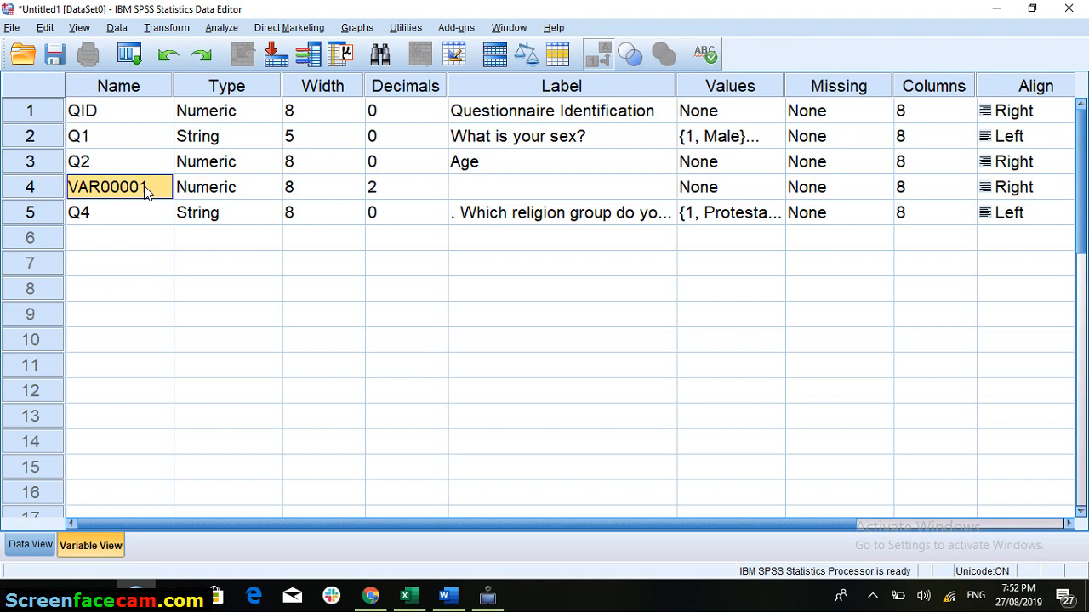
type("Q")
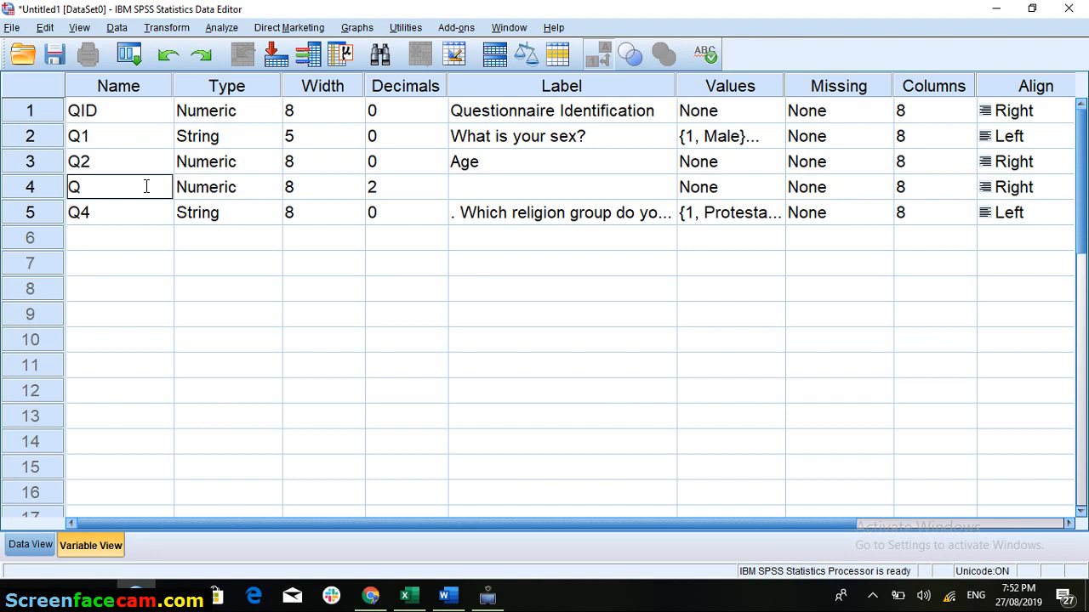
type("3")
key("Tab")
key("Tab")
key("Tab")
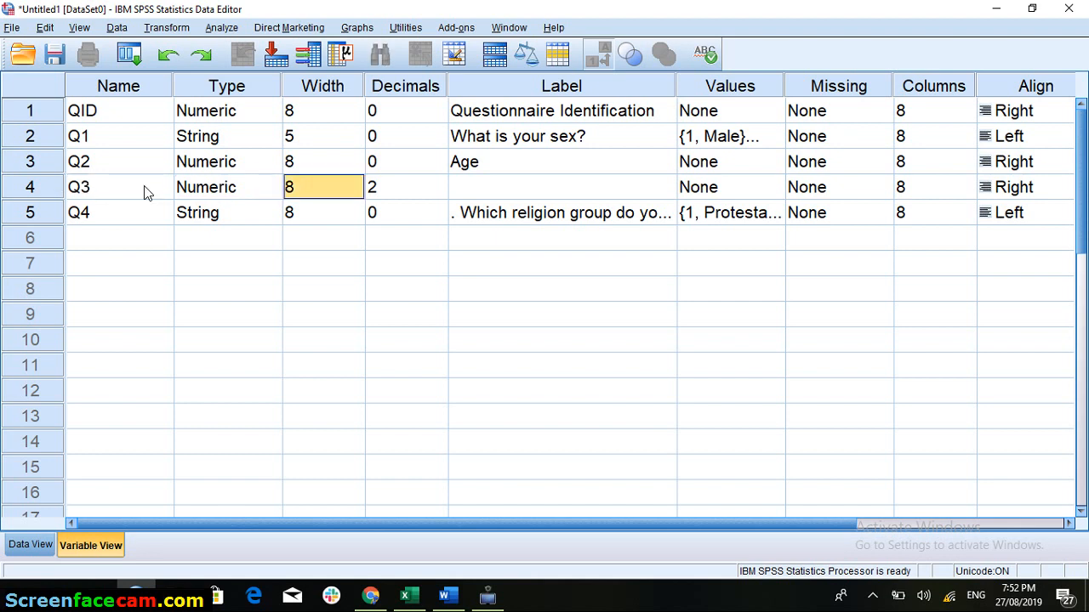
key("shift+Tab")
key("shift+Tab")
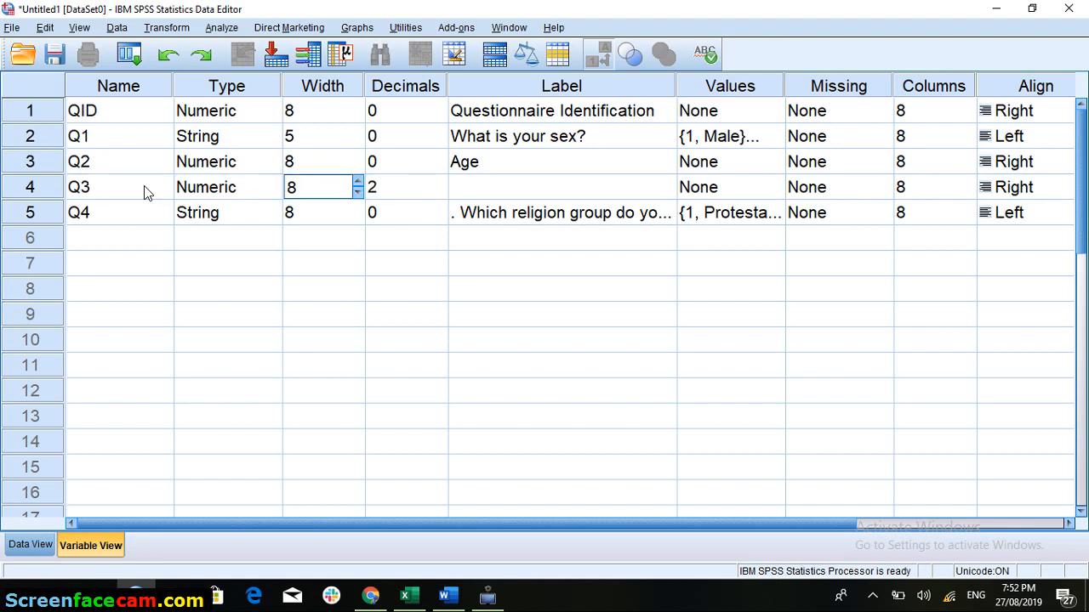
key("Down")
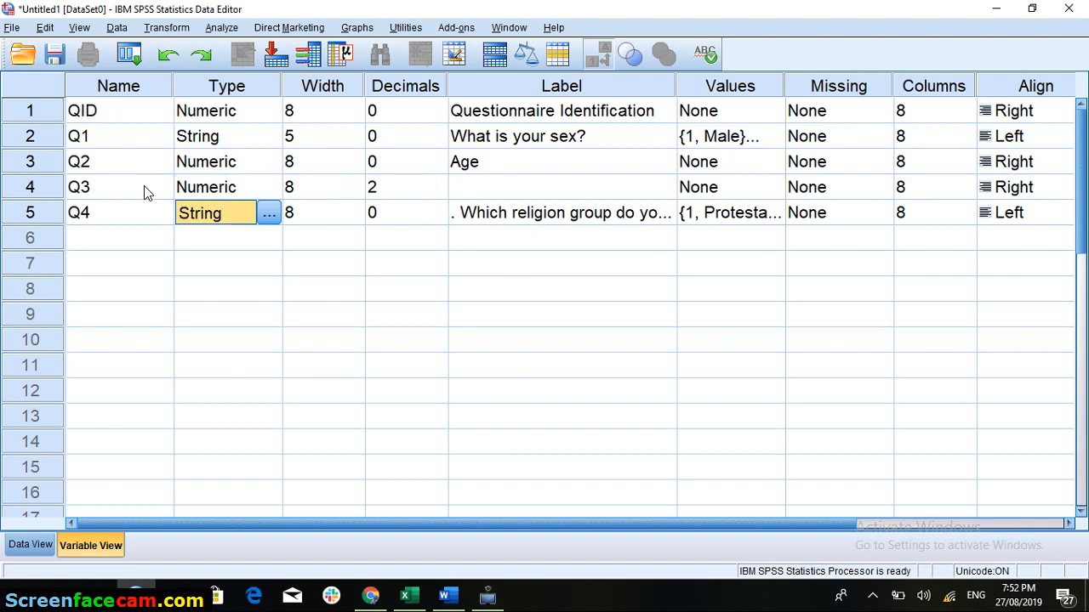
Change the Q3 variable's type to String.
left_click(231, 188)
left_click(268, 189)
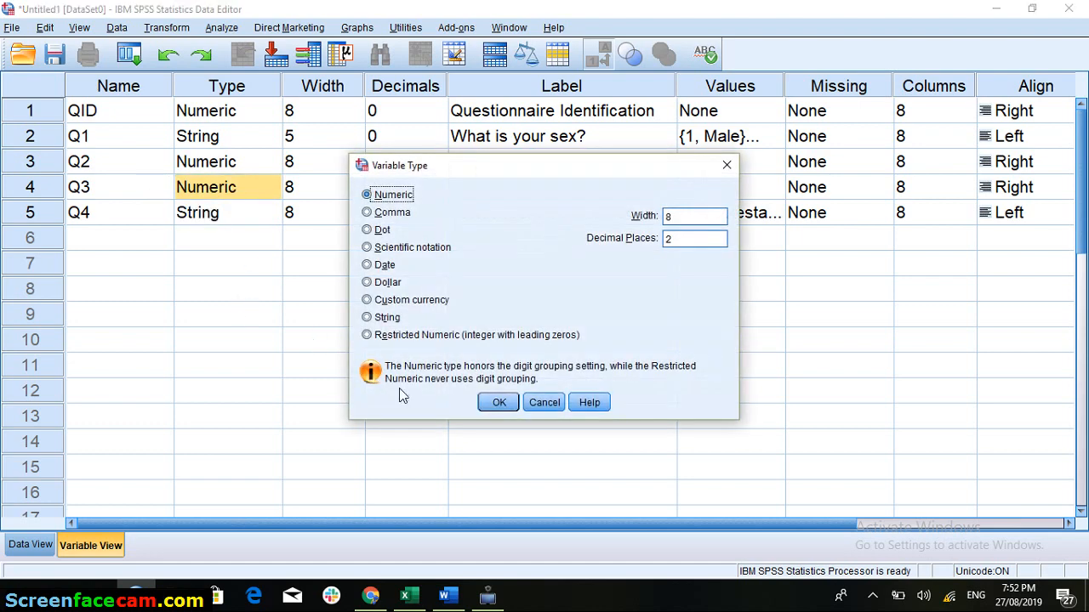
left_click(367, 319)
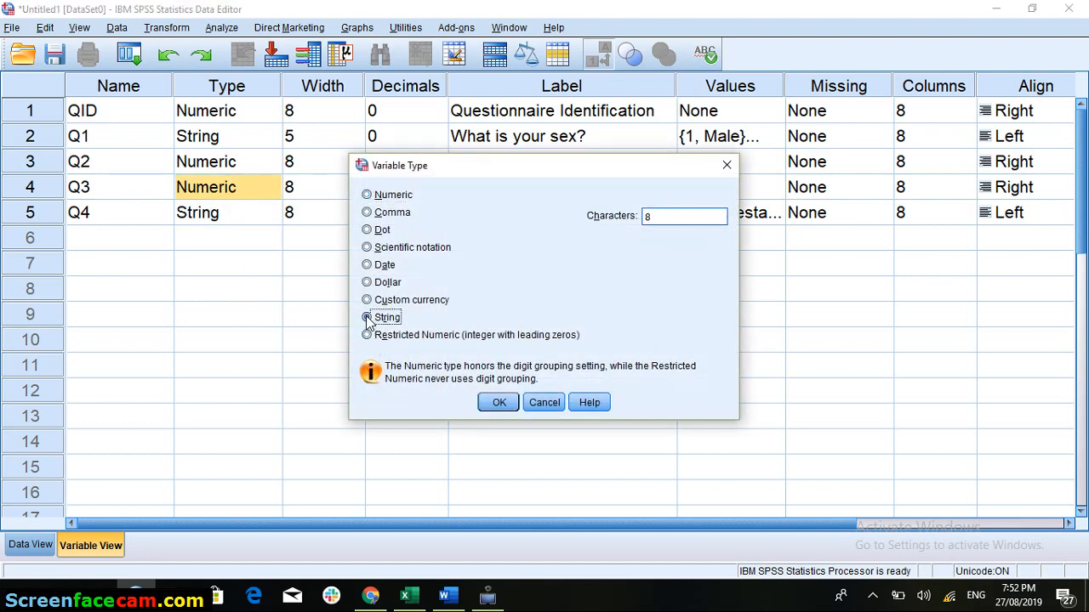
left_click(498, 402)
left_click(500, 189)
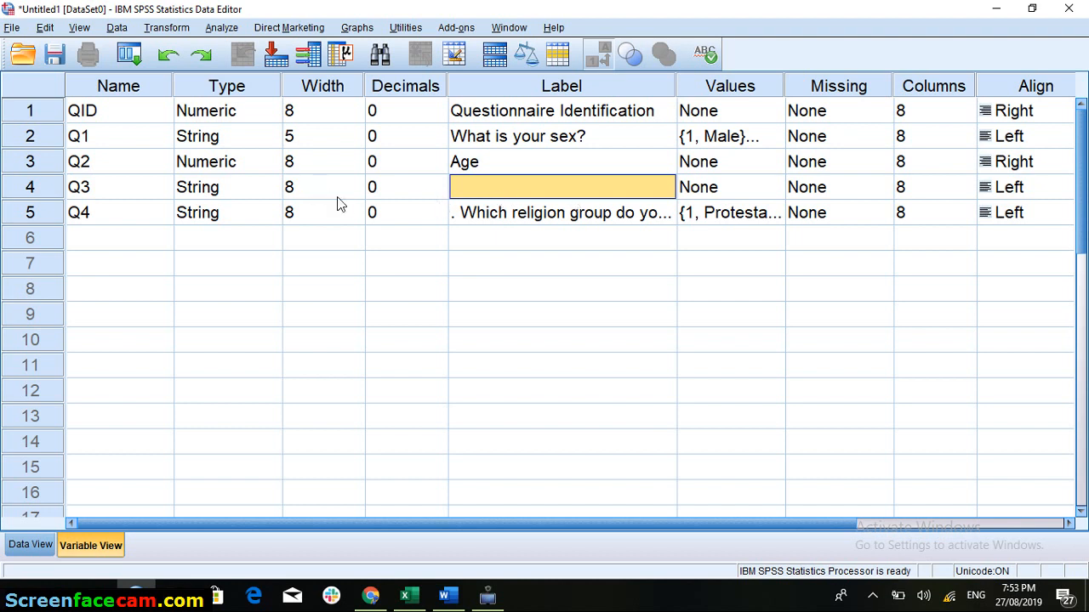
Try to name a new variable in row 6, below Q4, as 13A.
left_click(92, 245)
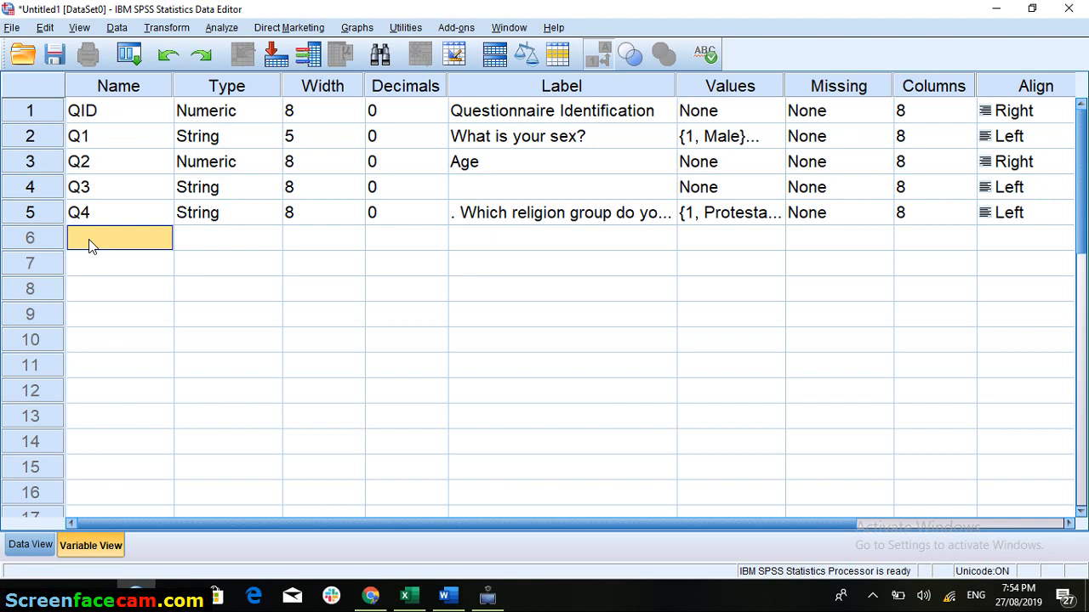
type("13A")
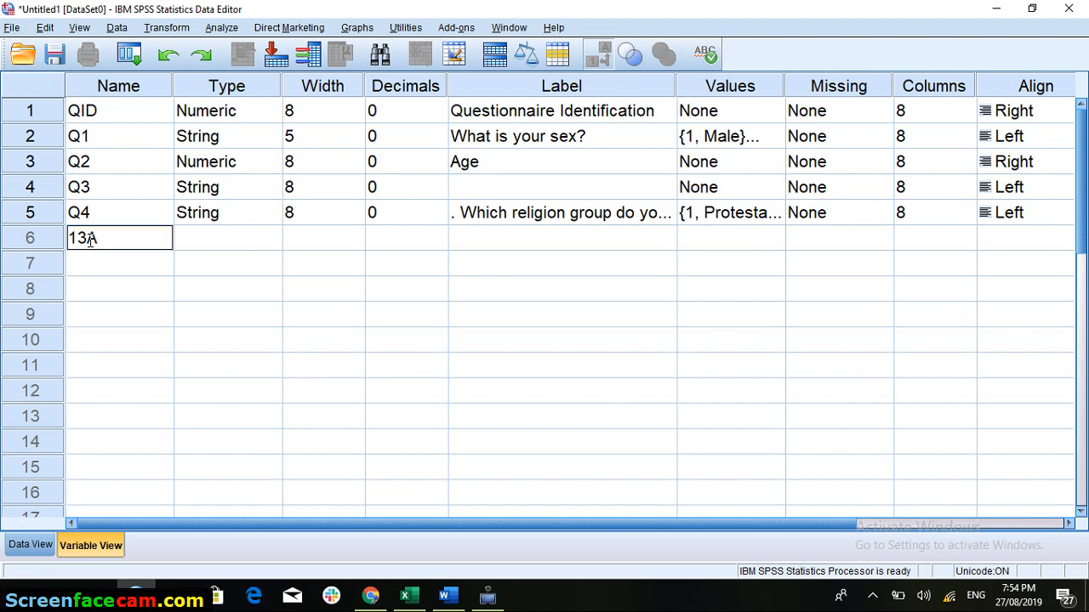
key("Return")
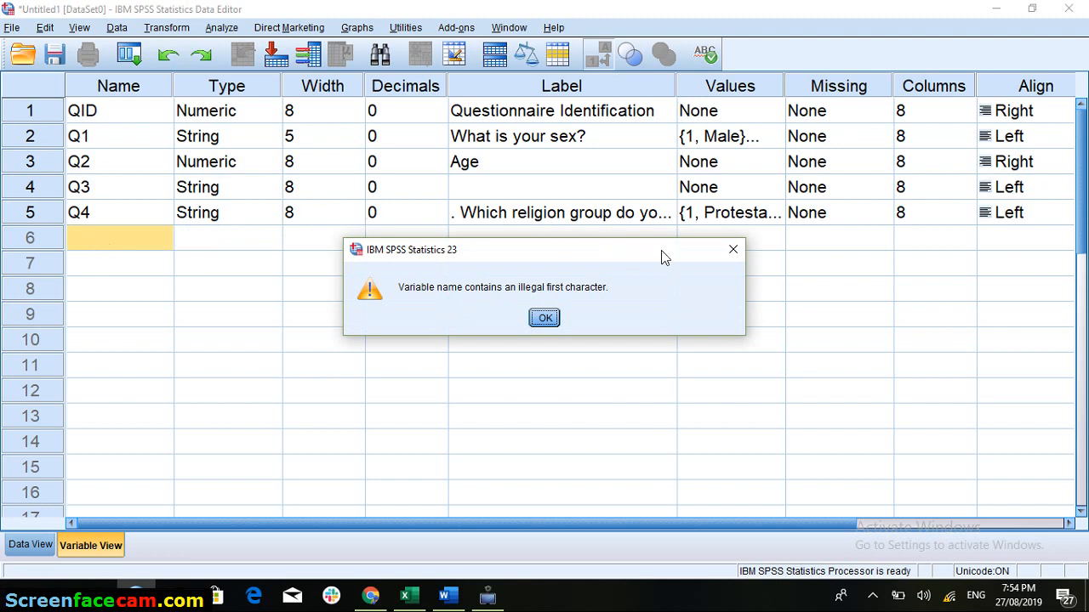
left_click(733, 248)
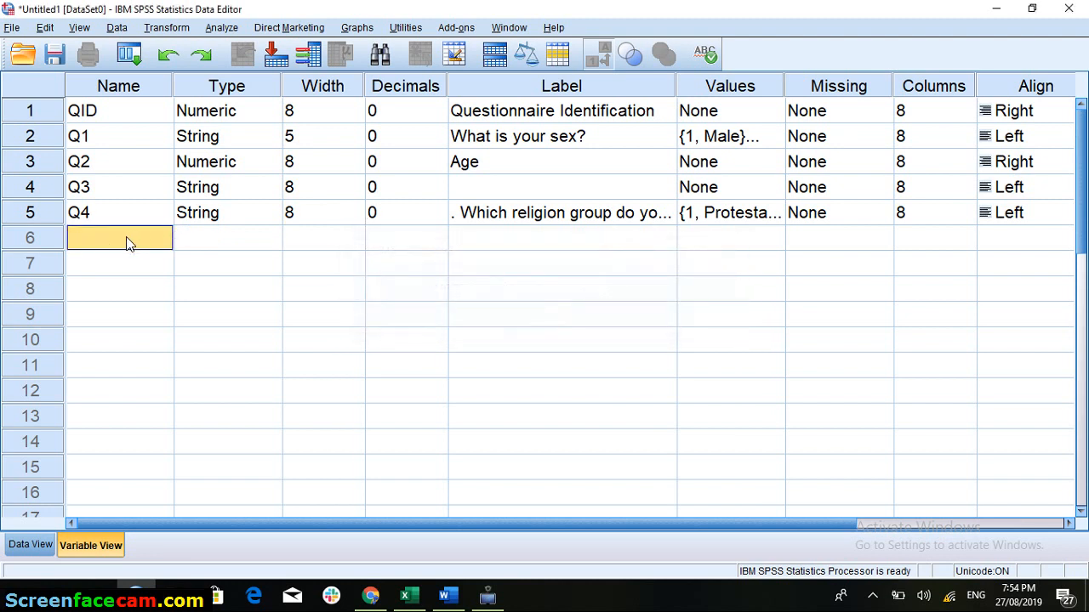
Create the variable Q13a in the row below Q4 and set its decimals to 0.
type("Q13a")
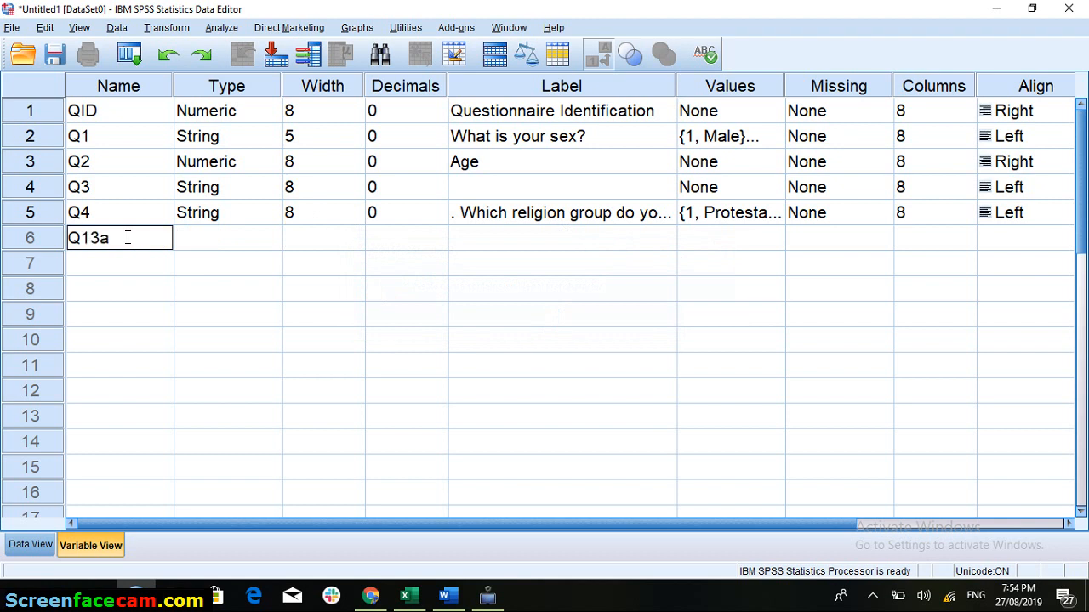
key("Tab")
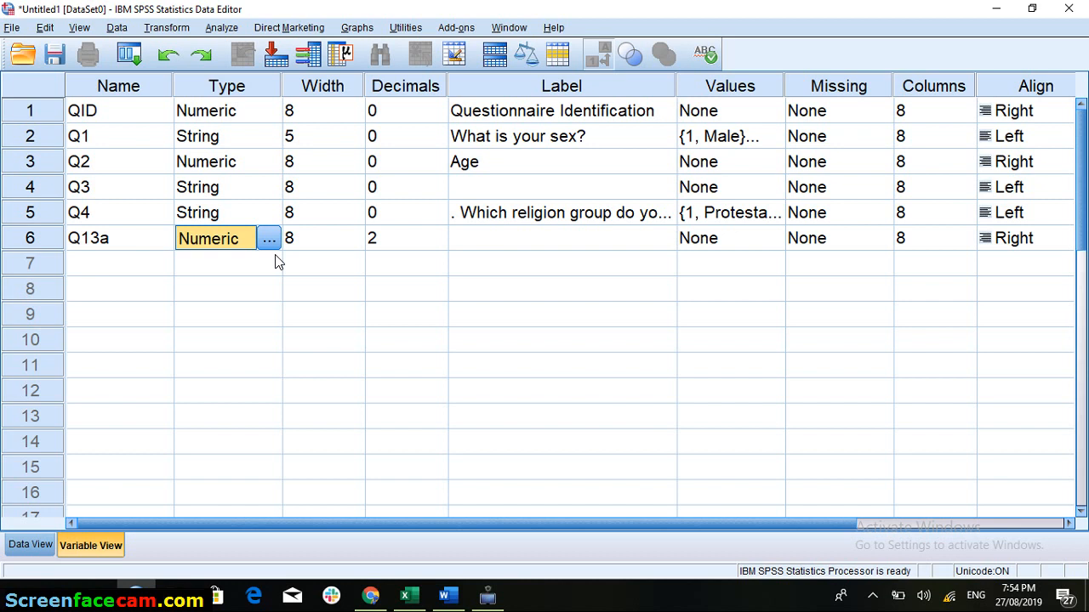
left_click(387, 242)
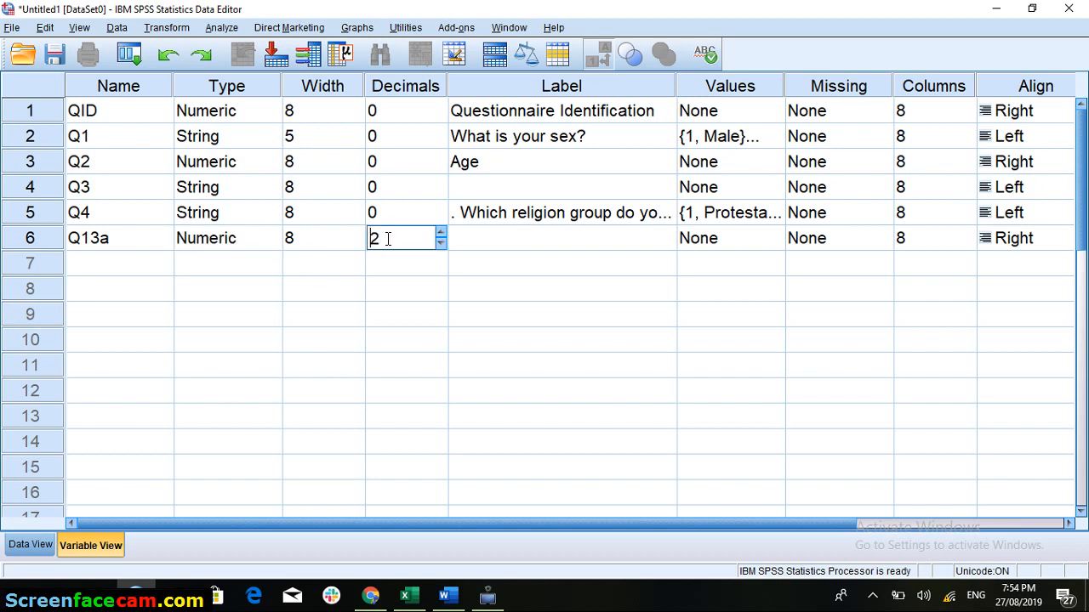
key("BackSpace")
type("0")
Enter UNZASEDA as the Q13a variable's label.
left_click(507, 247)
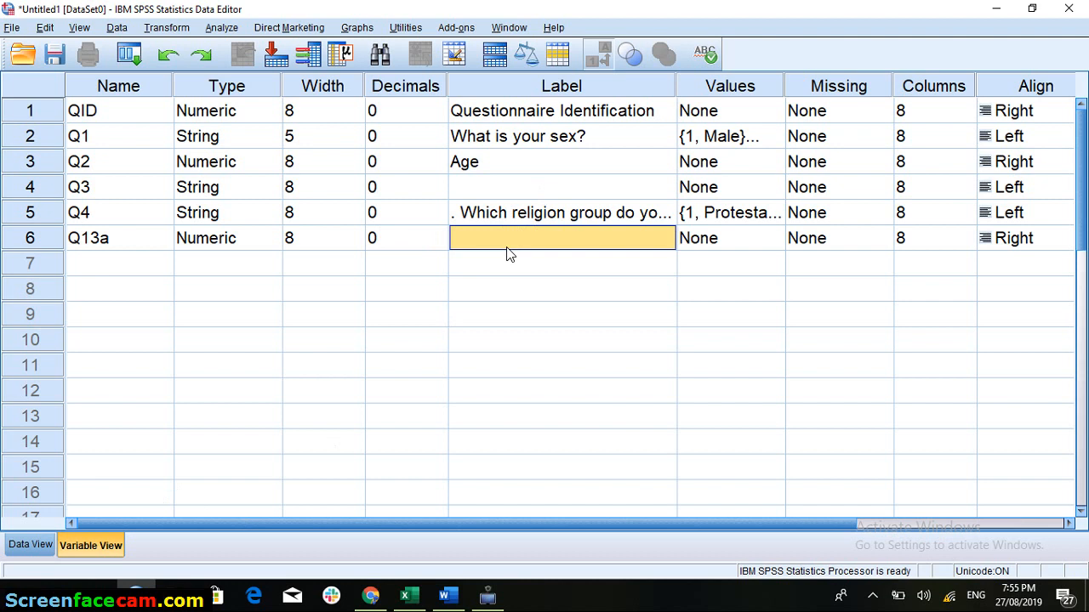
type("UN")
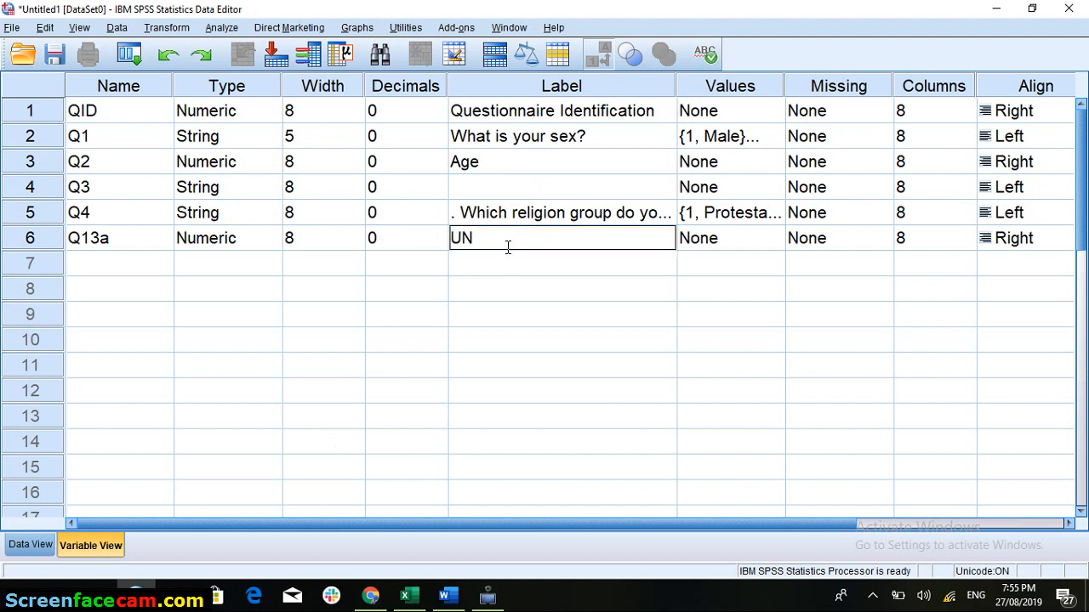
type("ZASEDA")
Add a value label to Q13a that codes 1 as Yes.
left_click(699, 241)
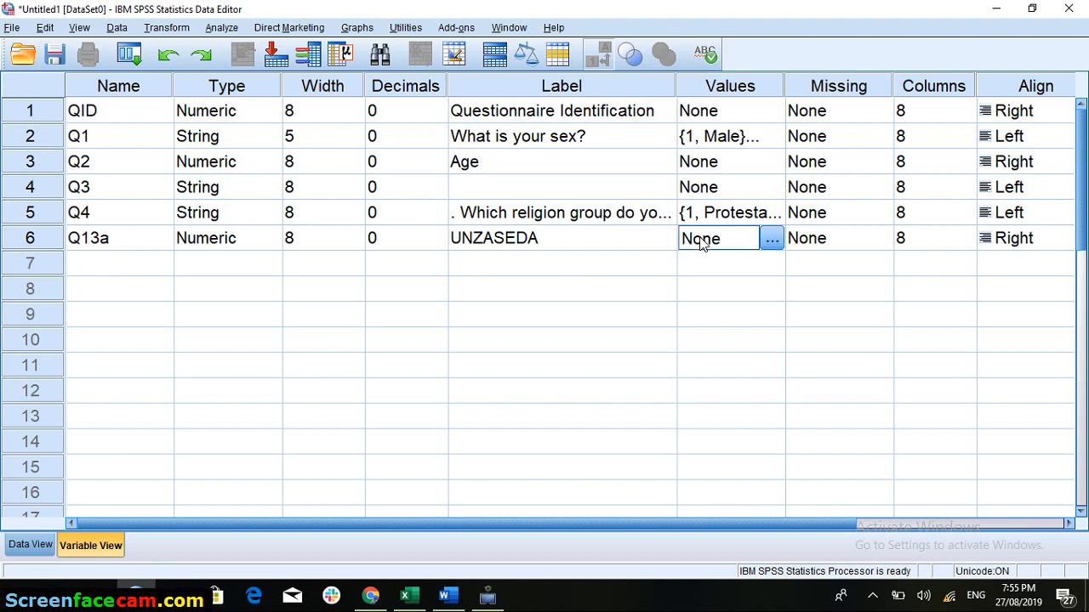
left_click(773, 240)
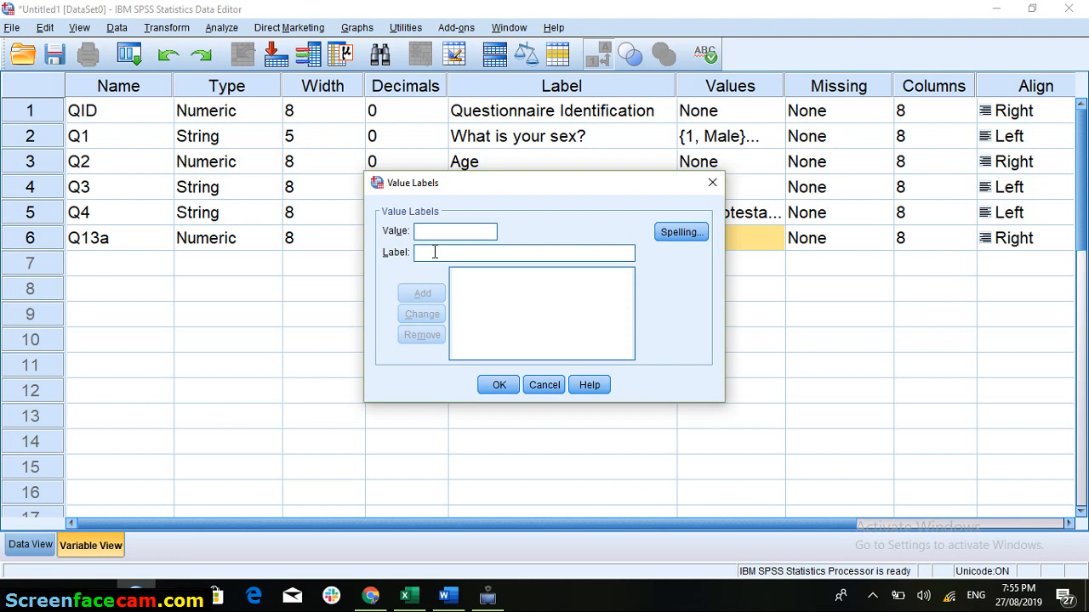
type("1")
left_click(434, 252)
type("Yes")
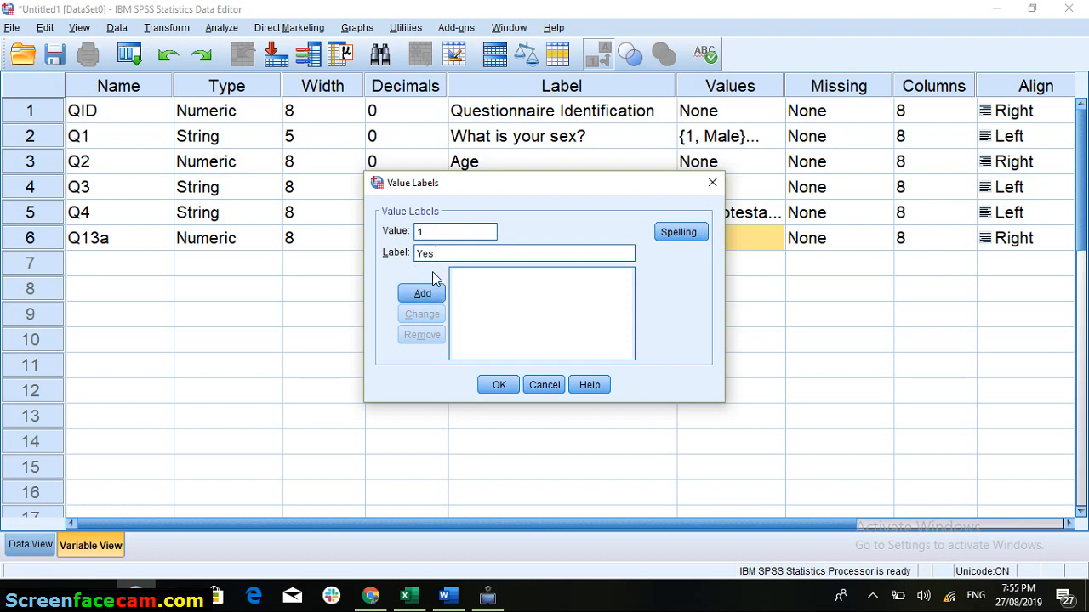
left_click(433, 295)
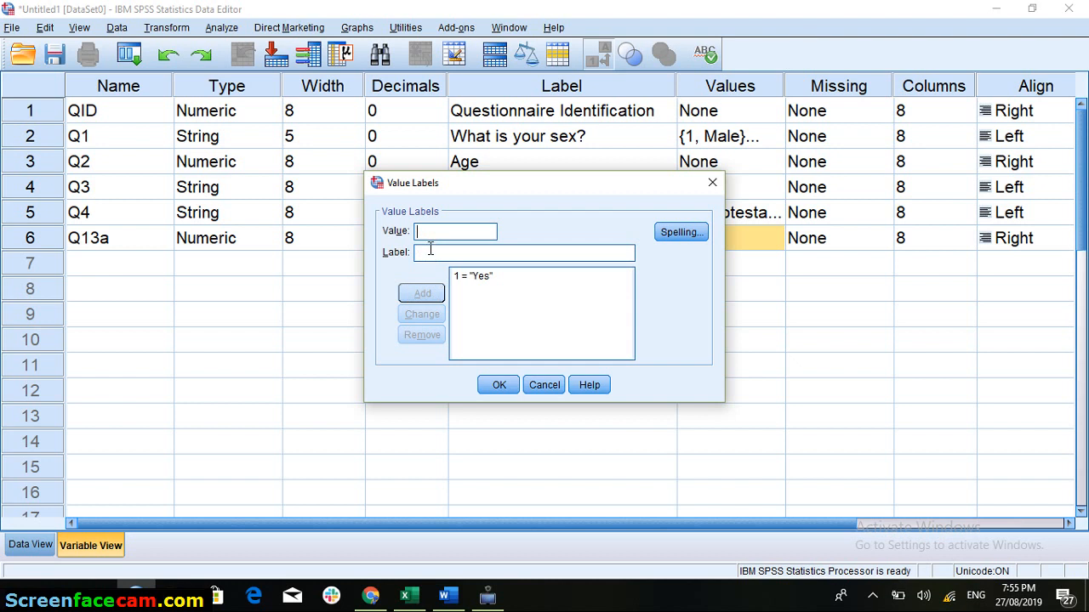
Add a value label to Q13a that codes 2 as No and accept the value labels.
left_click(429, 228)
type("2")
left_click(438, 252)
type("No")
left_click(422, 292)
left_click(497, 385)
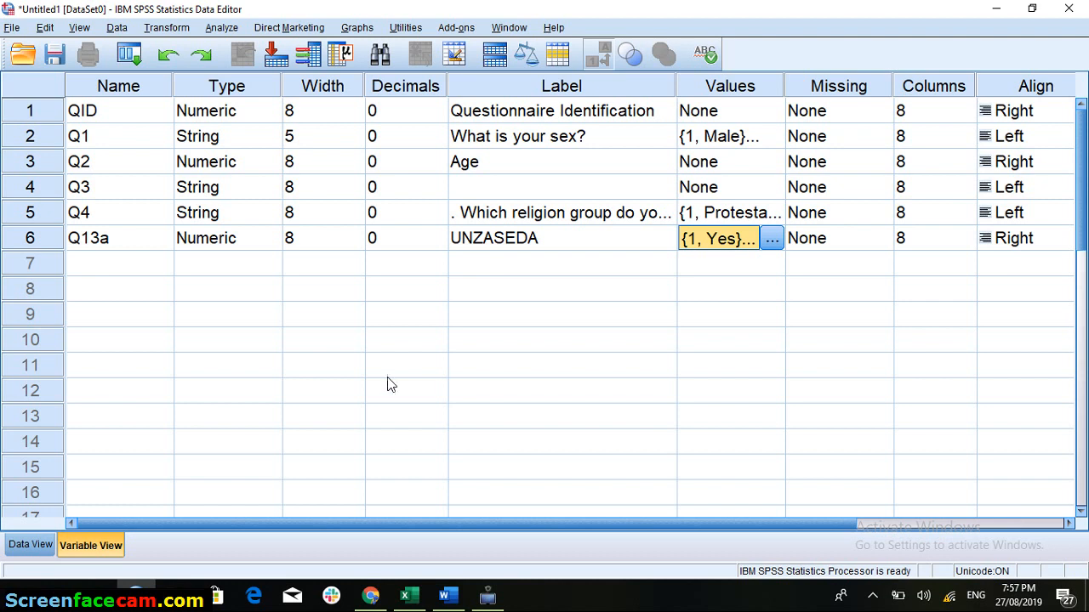
Create a new variable named Q13b in the row below Q13a.
left_click(137, 266)
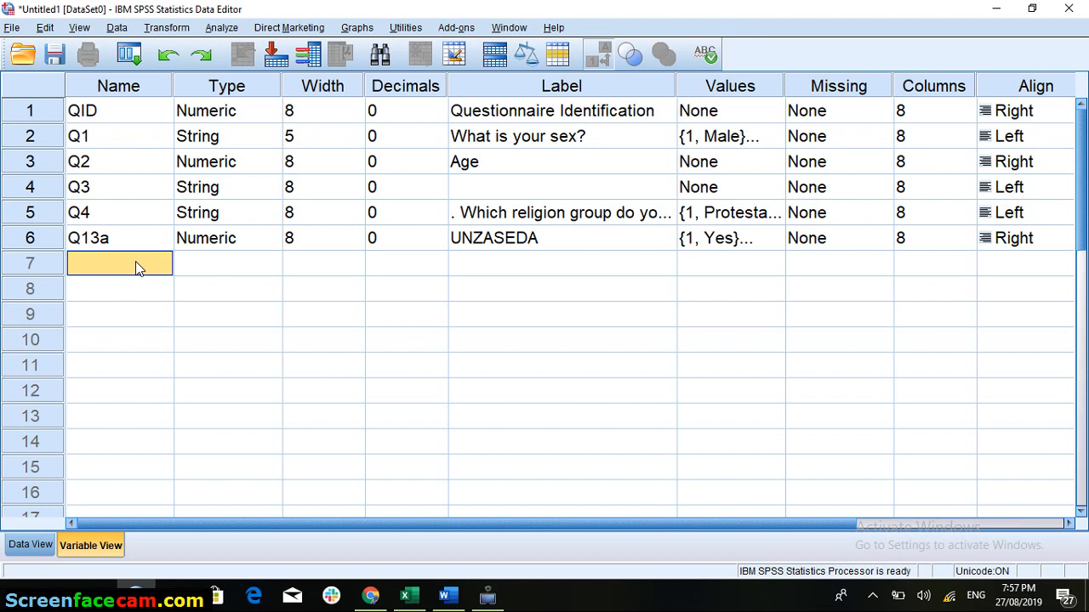
type("Q13b")
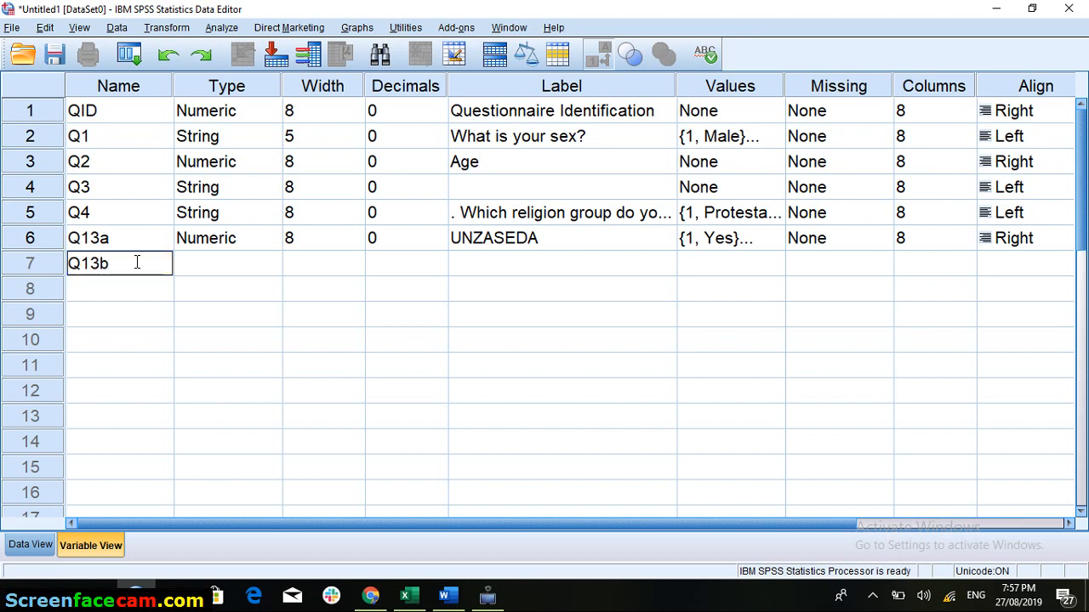
key("Tab")
Enter UNZAREPOSE as the Q13b variable's label, keeping its default attributes.
key("Tab")
key("Tab")
key("Tab")
key("Tab")
key("Tab")
key("Tab")
key("Tab")
key("Tab")
key("Tab")
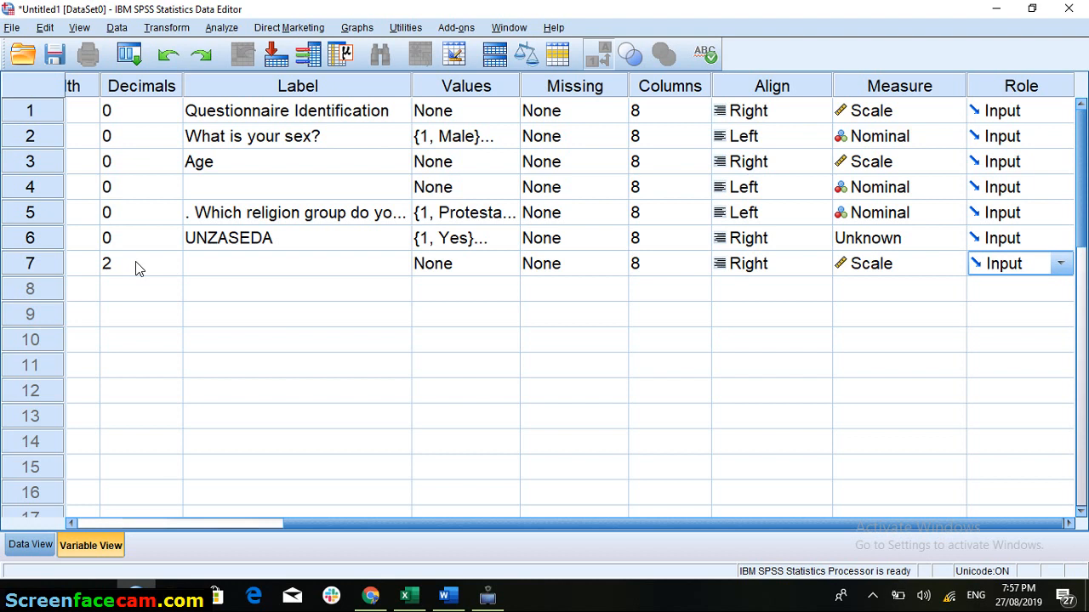
key("Left")
key("Left")
key("Left")
key("Left")
key("Left")
key("Left")
key("Left")
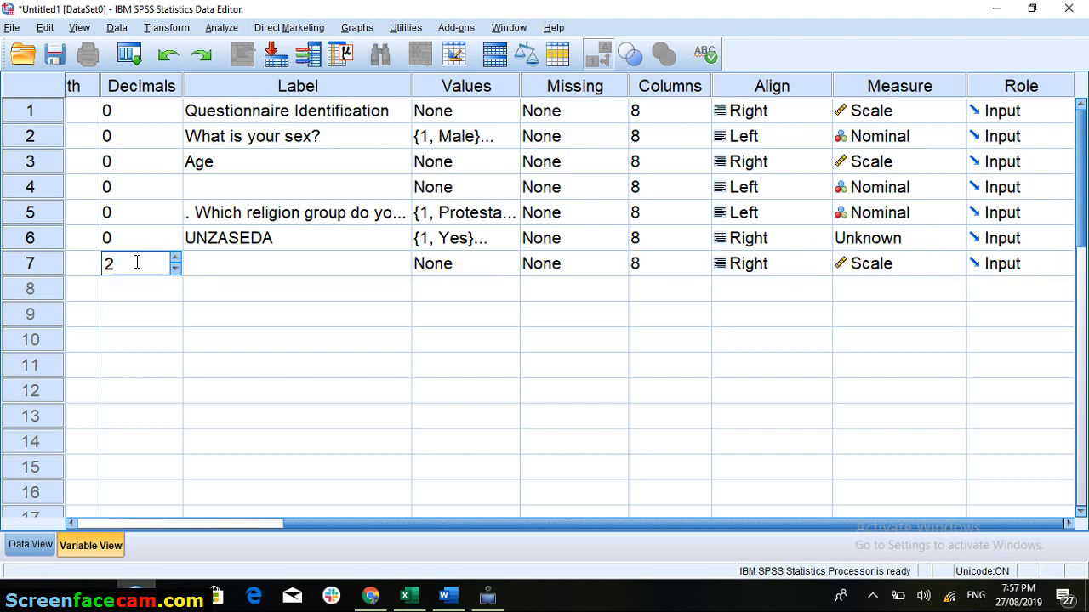
key("Right")
type("UNZA")
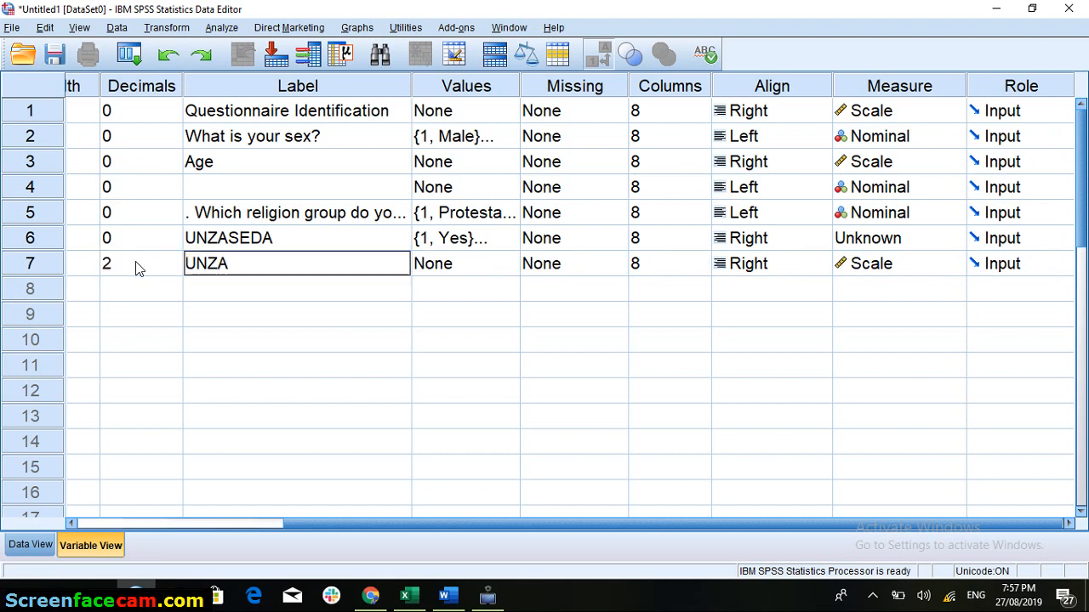
type("REPOSE")
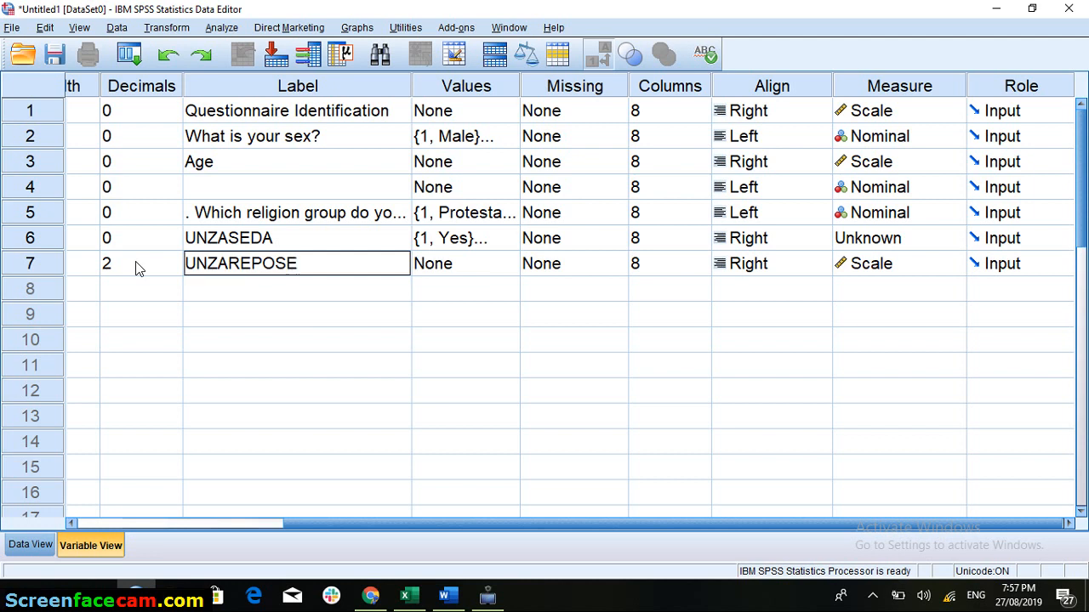
Copy the Yes/No value labels from Q13a to the Q13b variable.
left_click(450, 276)
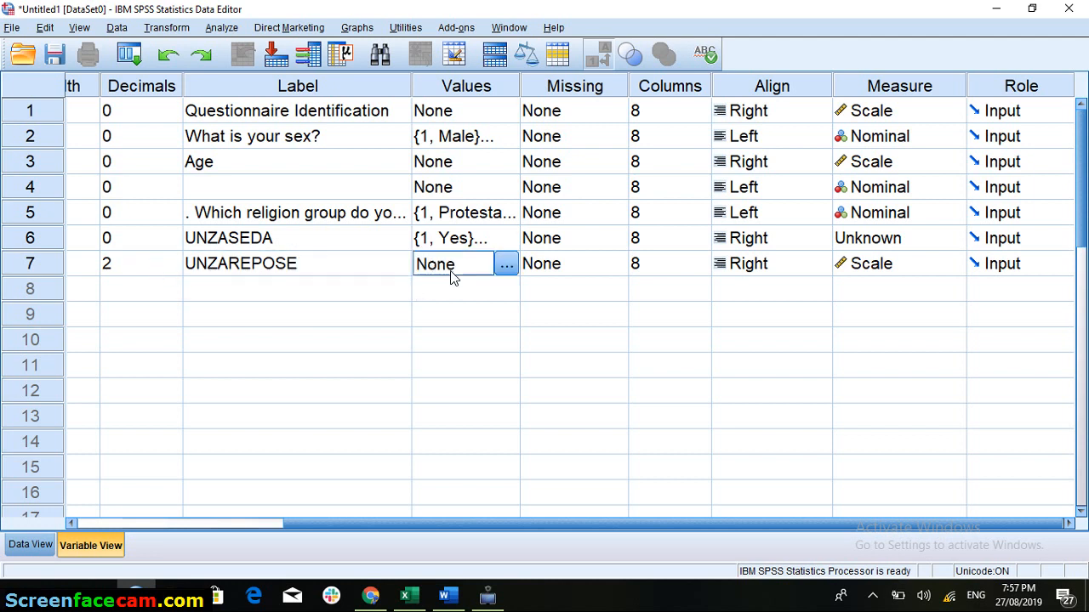
left_click(444, 243)
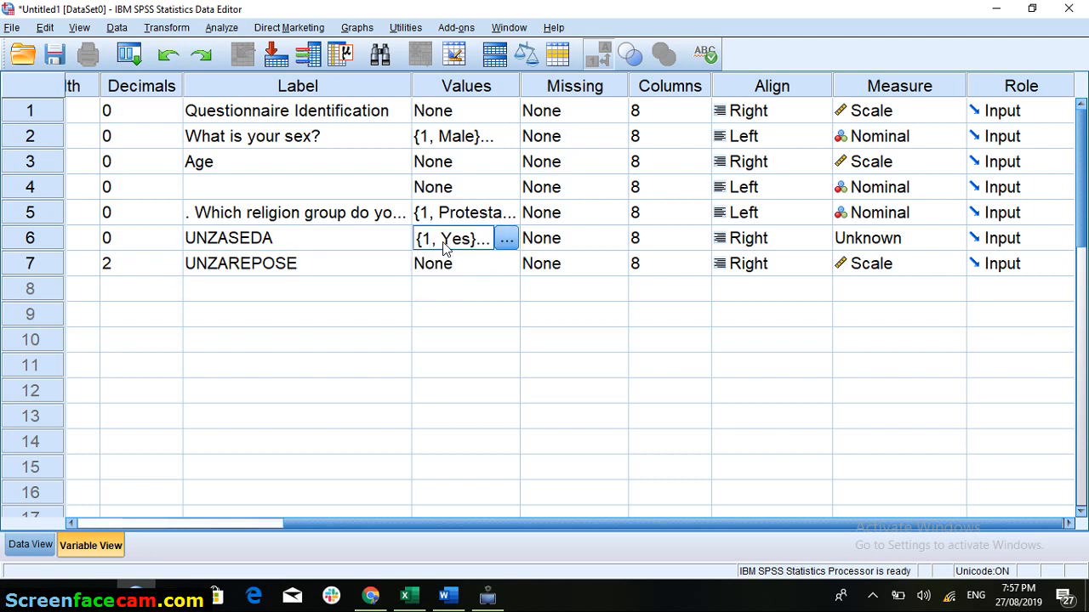
left_click(455, 268)
type("{1.00, Yes}...")
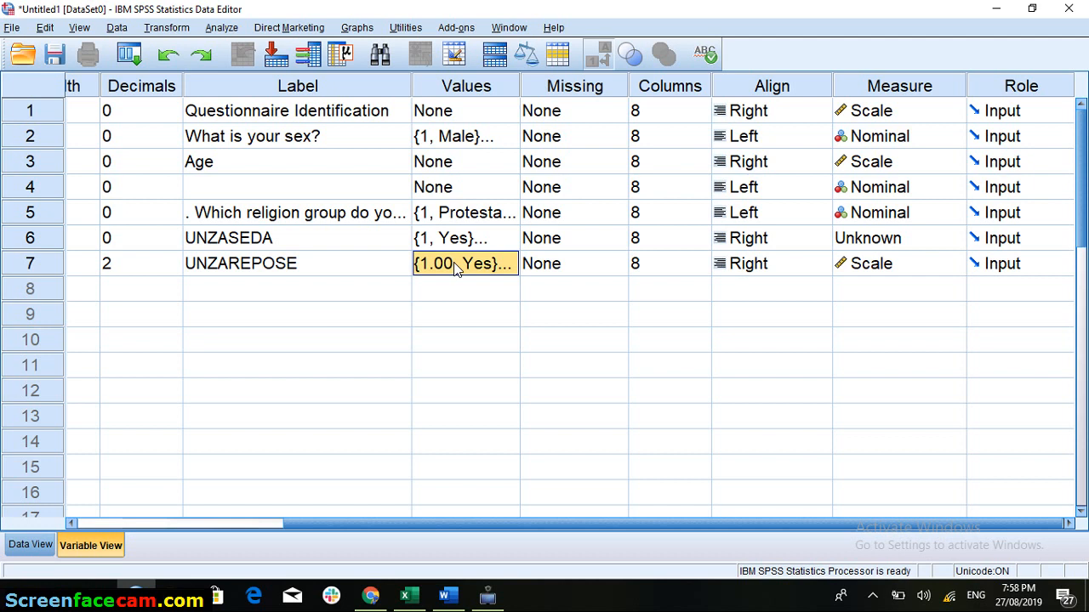
Re-enter 2 as the number of decimals for Q13b and go to the empty name cell below it.
key("Left")
key("Left")
key("Left")
key("Left")
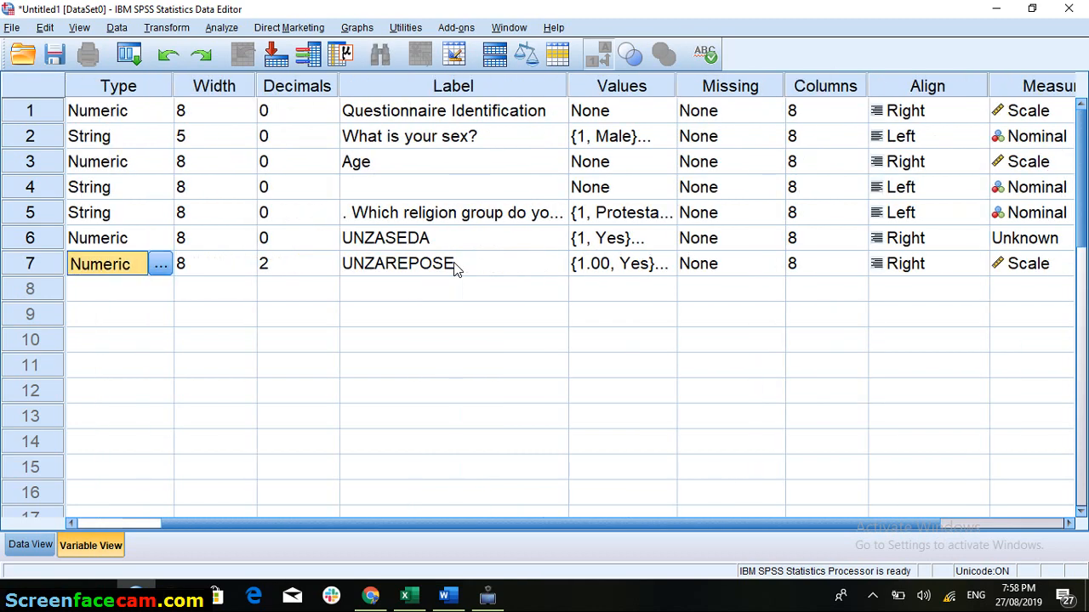
key("Right")
key("Right")
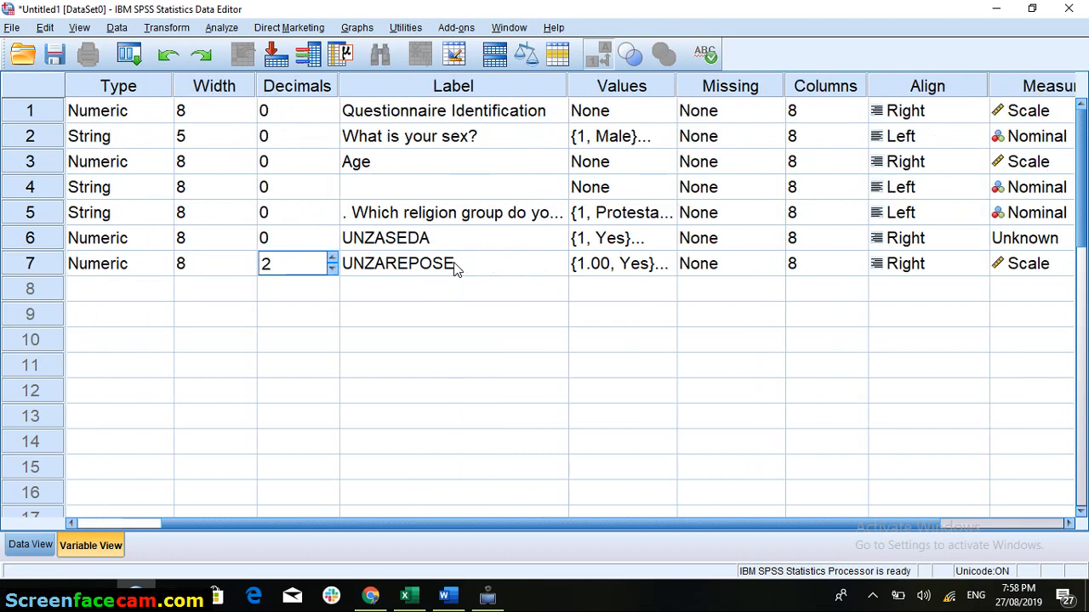
key("BackSpace")
type("2")
left_click(106, 289)
key("Left")
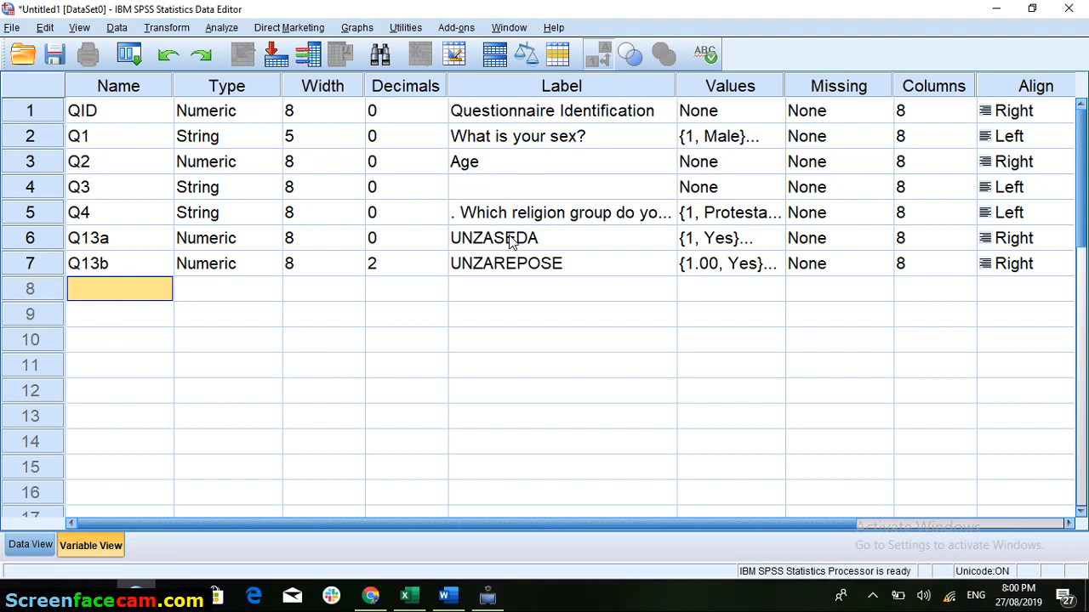
Review the labels of Q13a and Q13b and inspect the value labels defined for Q13a.
left_click_drag(510, 236, 522, 266)
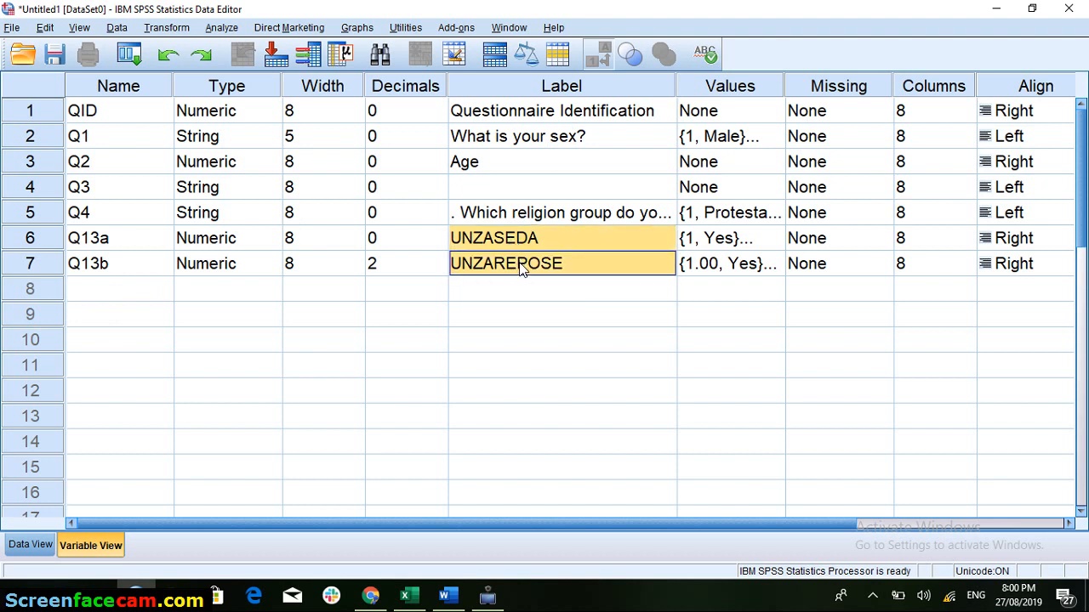
left_click(510, 246)
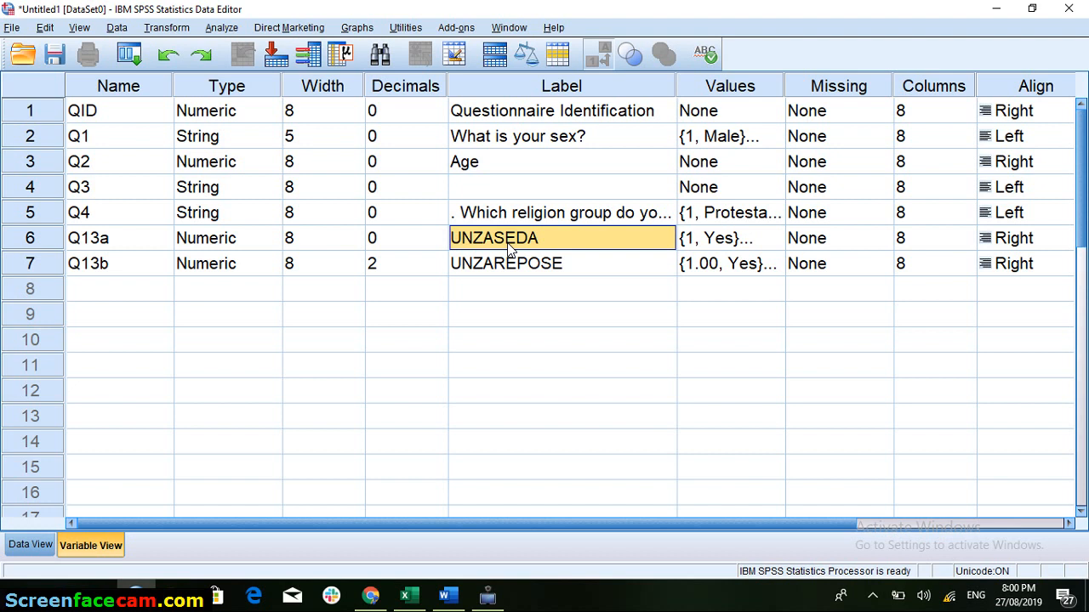
left_click(769, 239)
left_click(772, 239)
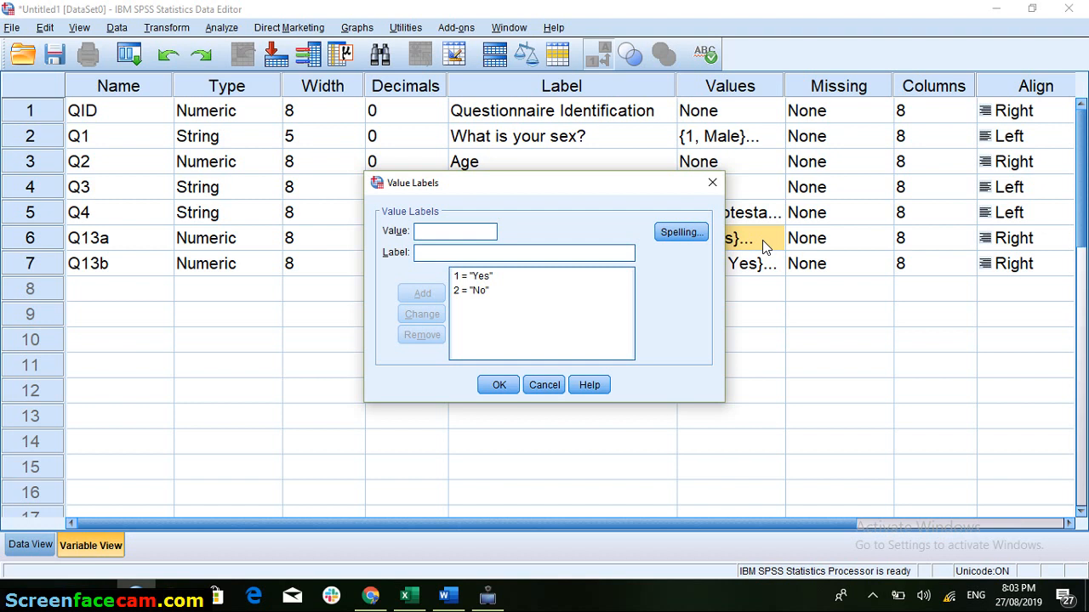
left_click(492, 385)
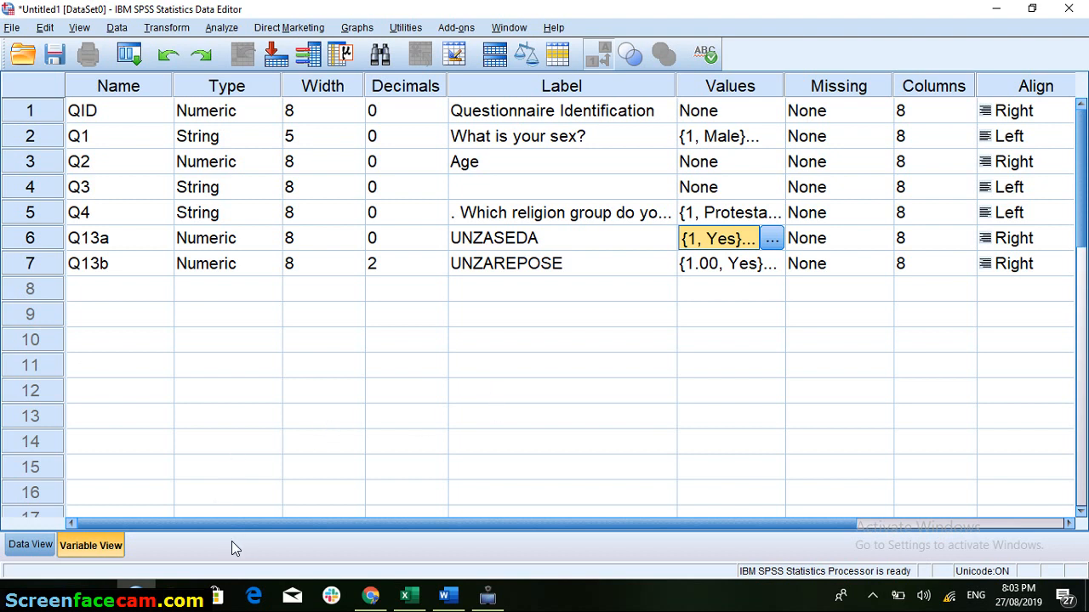
In Data View, enter 1 for QID, code 2 for Q1 and 20 for Q2 in the first case.
left_click(26, 547)
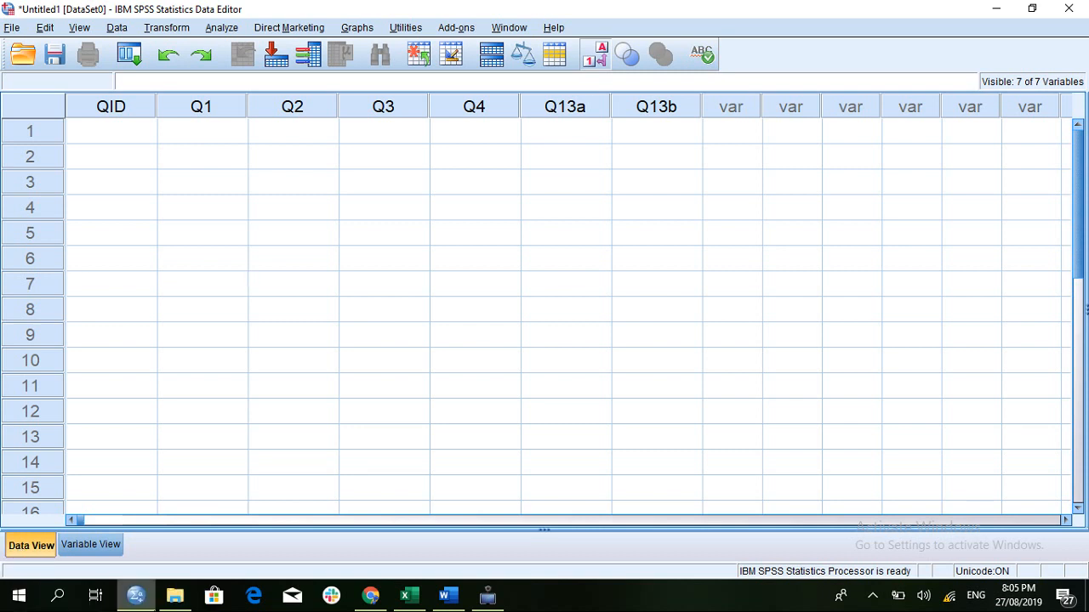
mouse_move(136, 595)
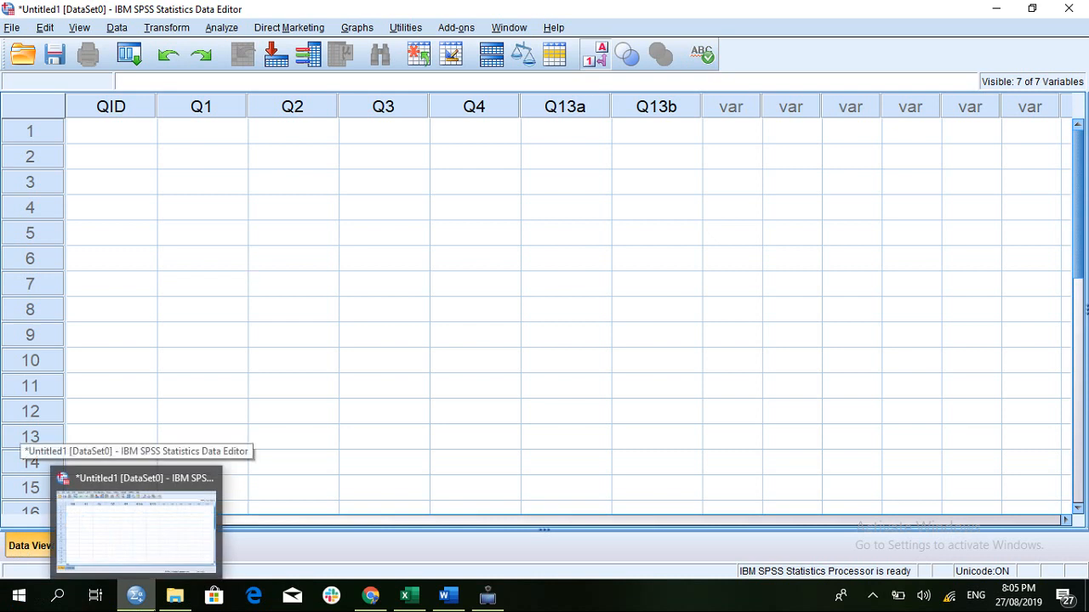
left_click(113, 130)
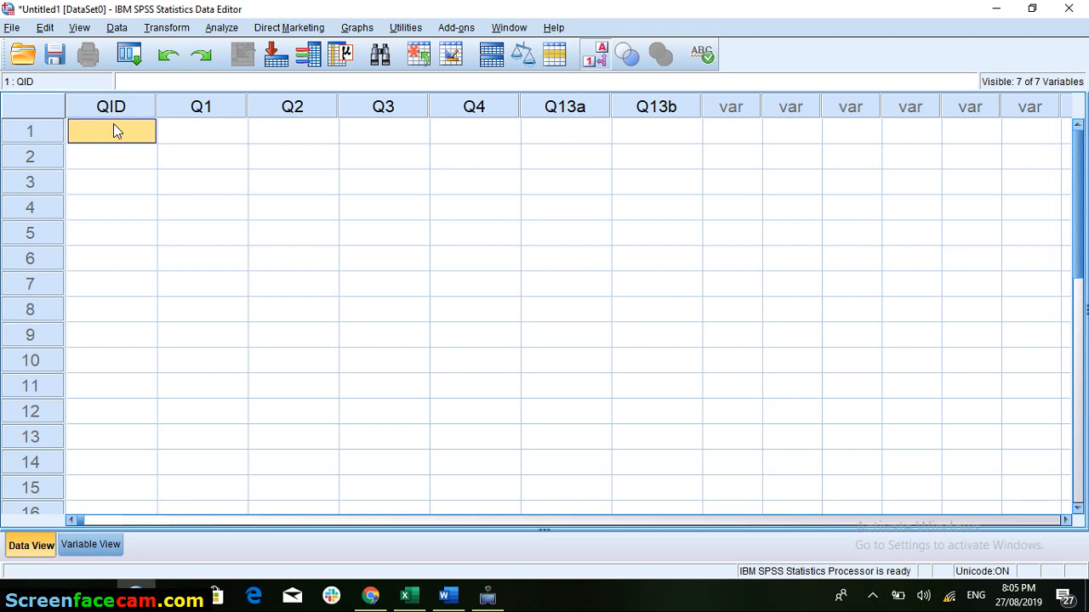
type("1")
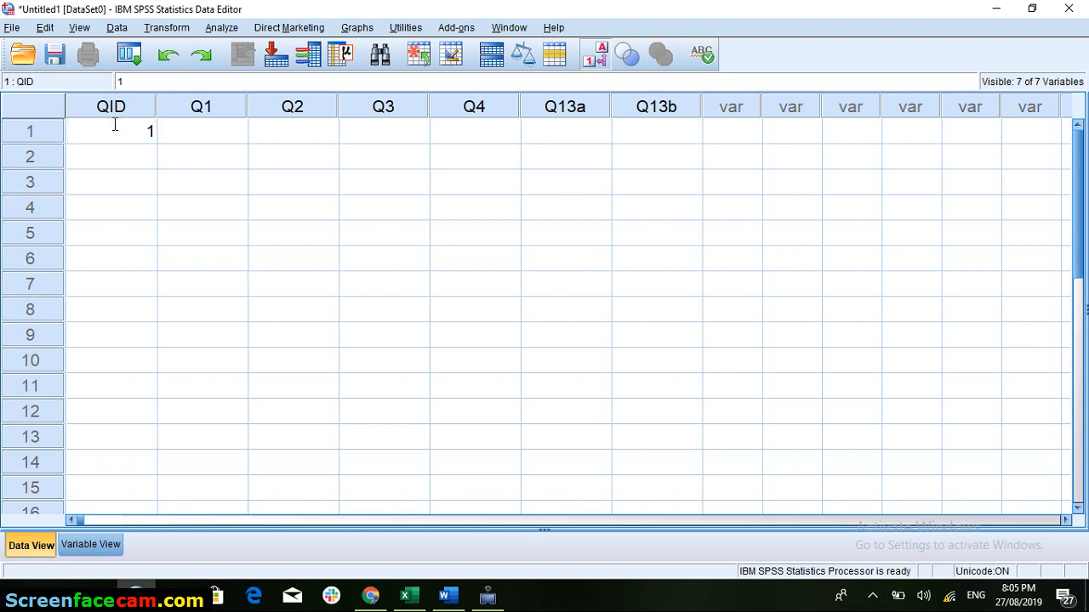
key("Tab")
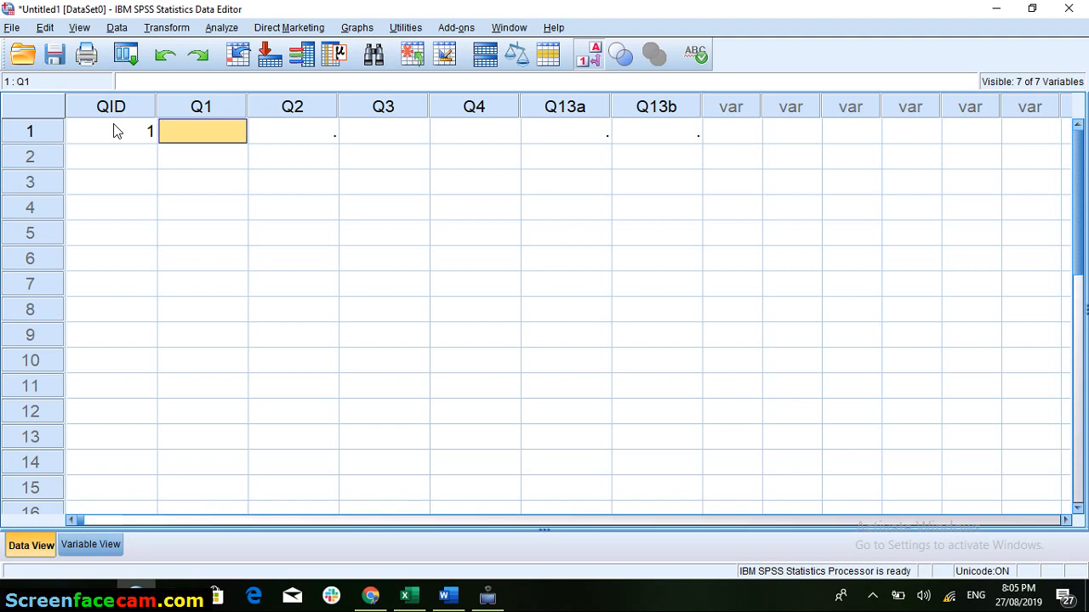
type("2")
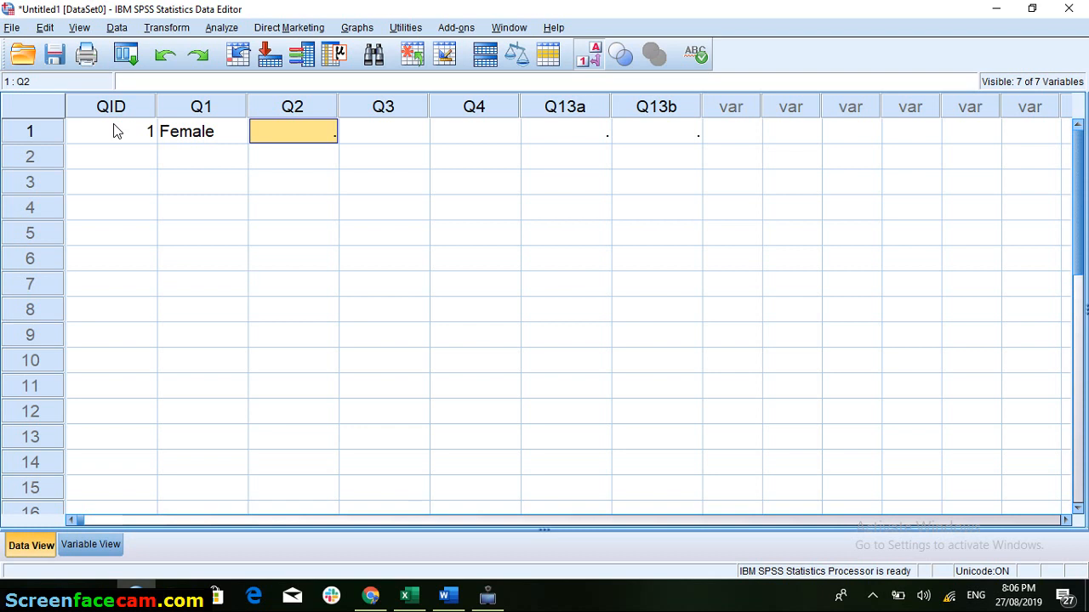
type("20")
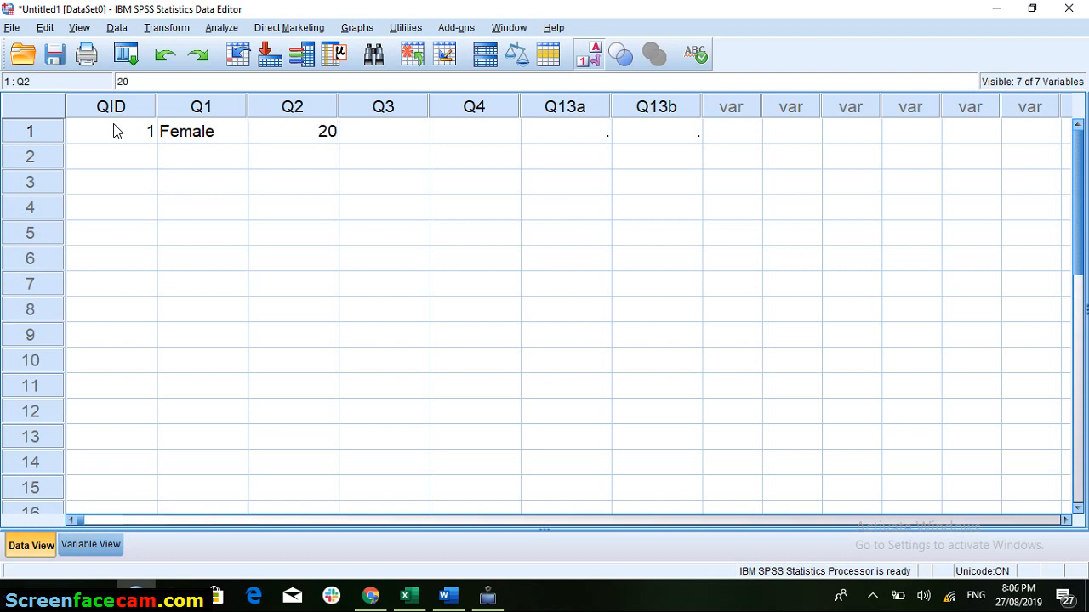
key("Tab")
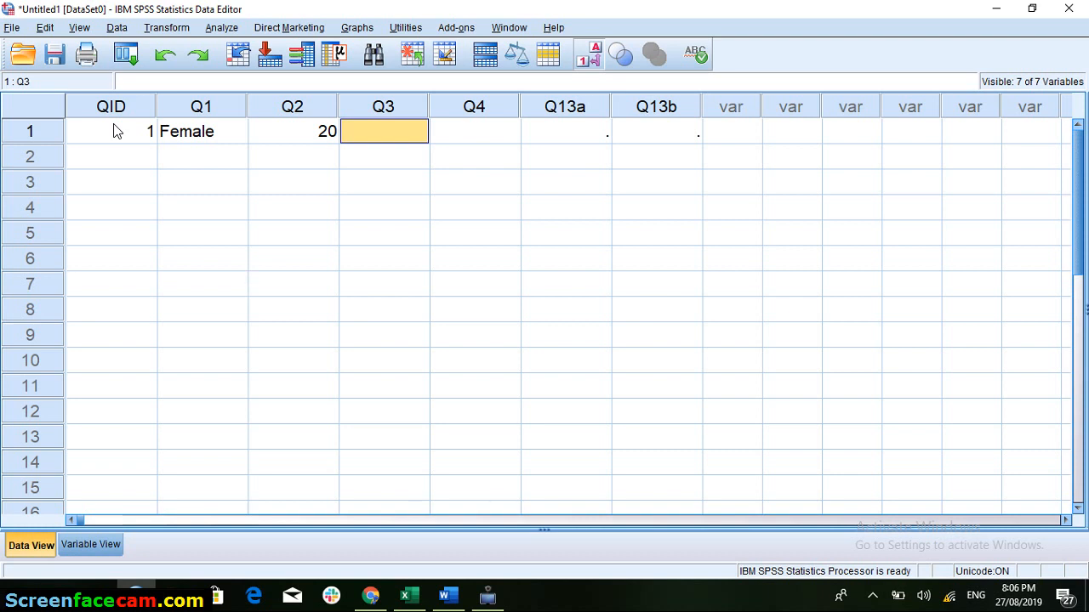
Skip Q3 in the first case and enter code 4 for Q4.
key("Tab")
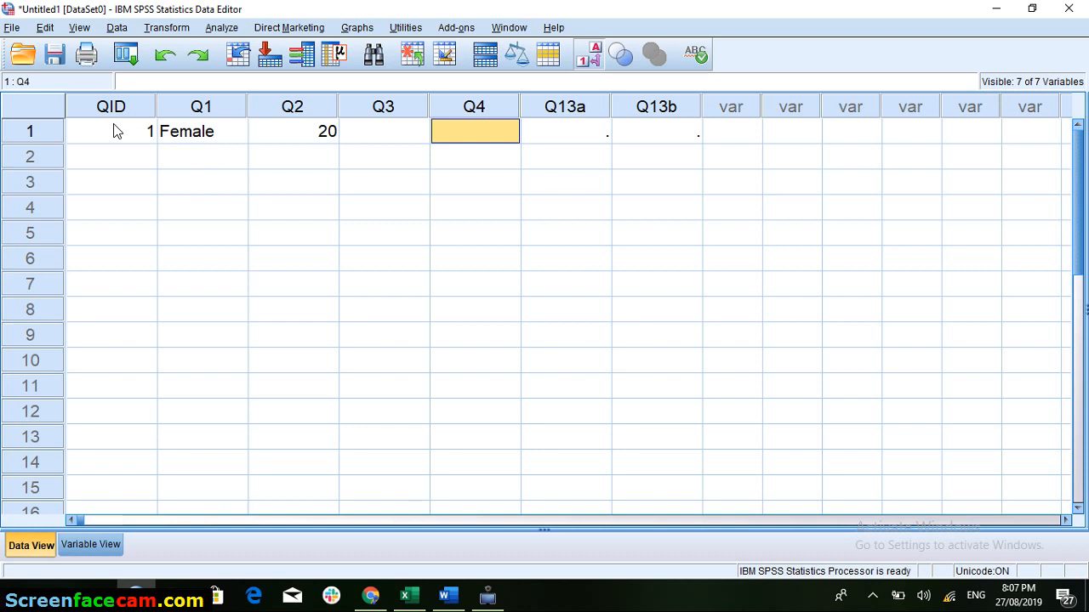
type("4")
key("Tab")
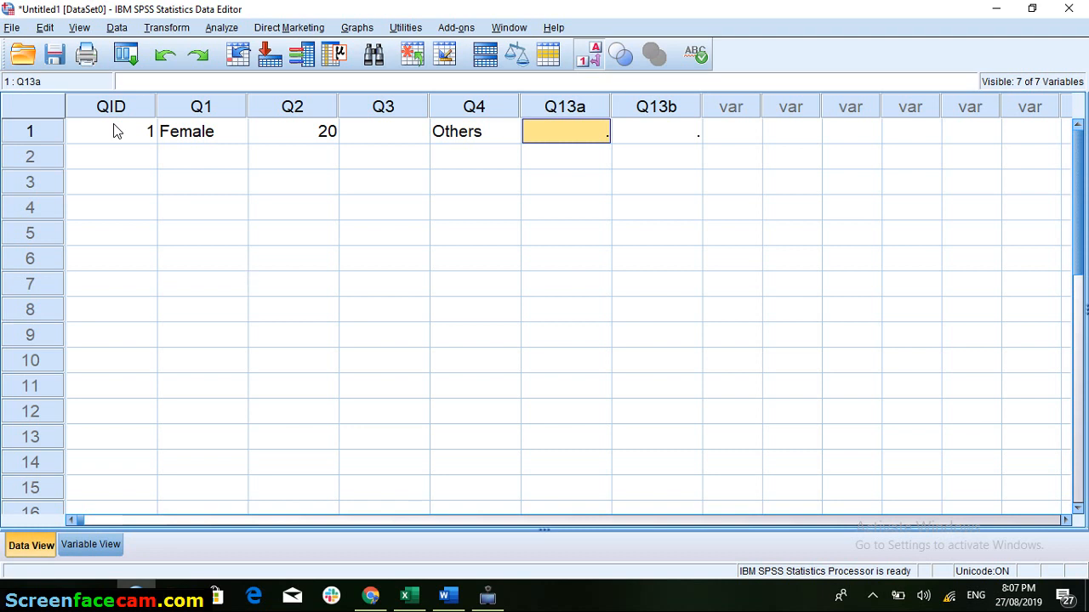
Check the marital status codes in the Word questionnaire and enter 2 for Q3 in the first case.
key("Left")
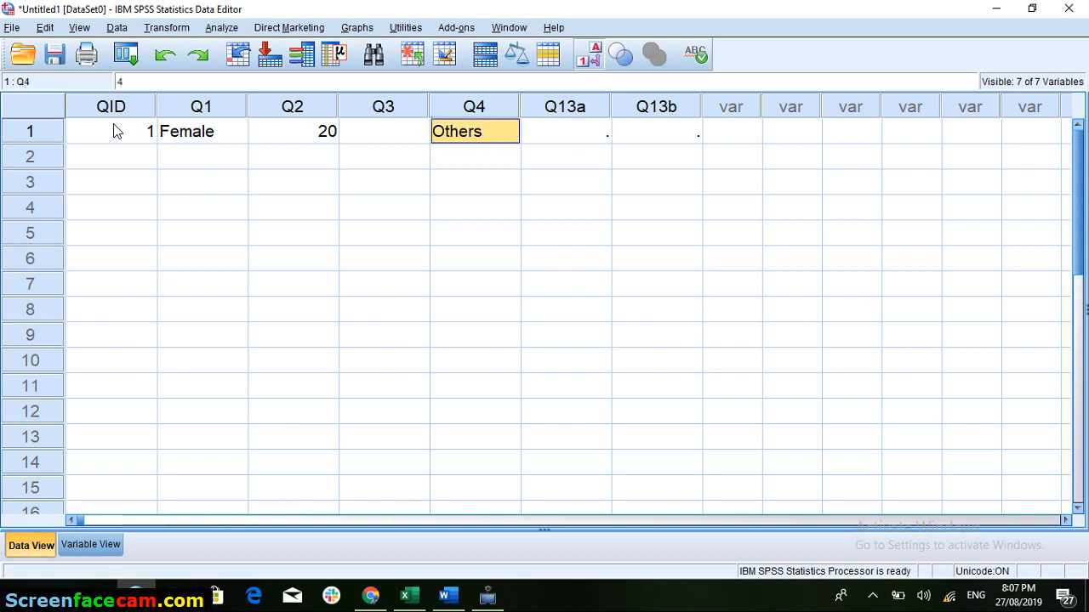
key("Left")
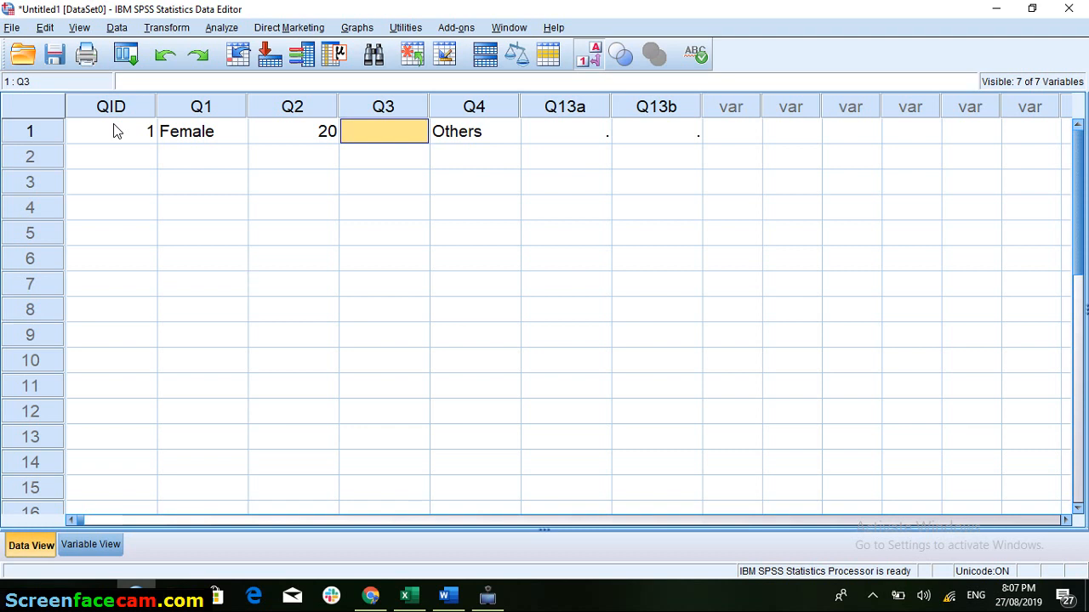
left_click(450, 599)
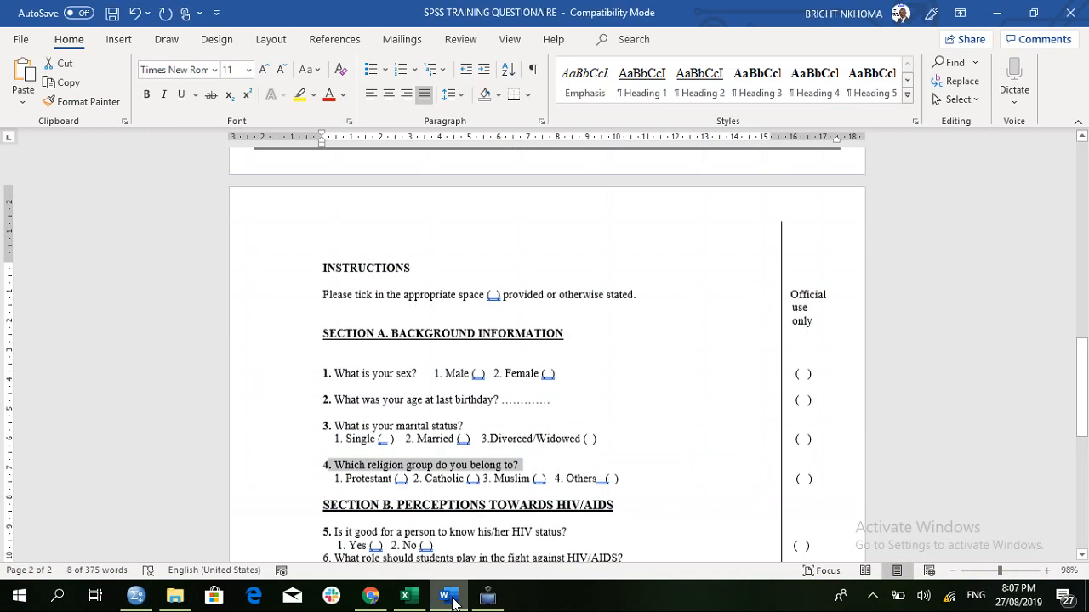
left_click(998, 14)
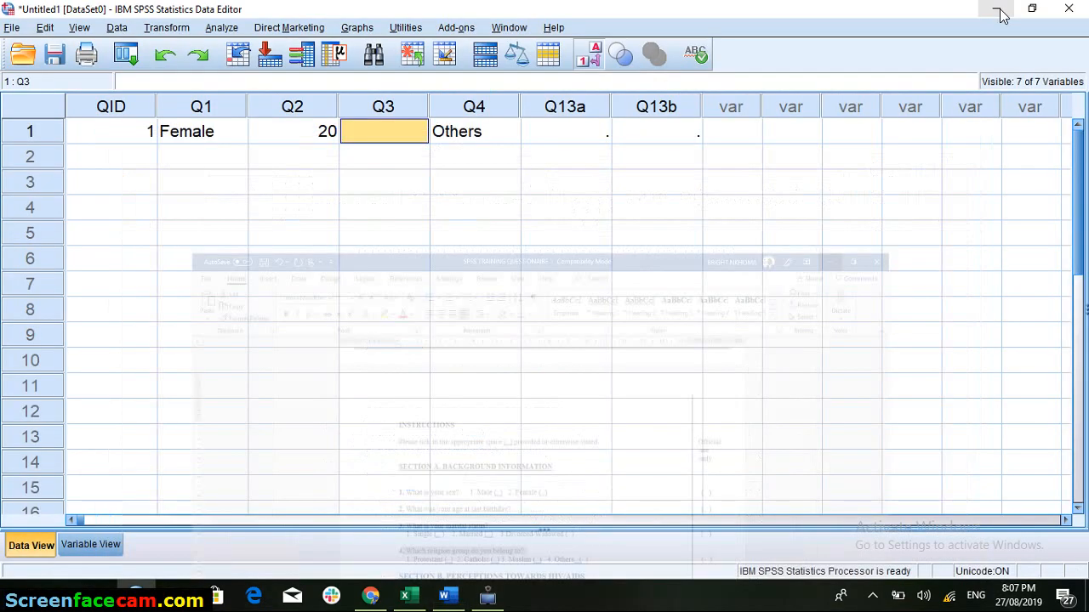
type("2")
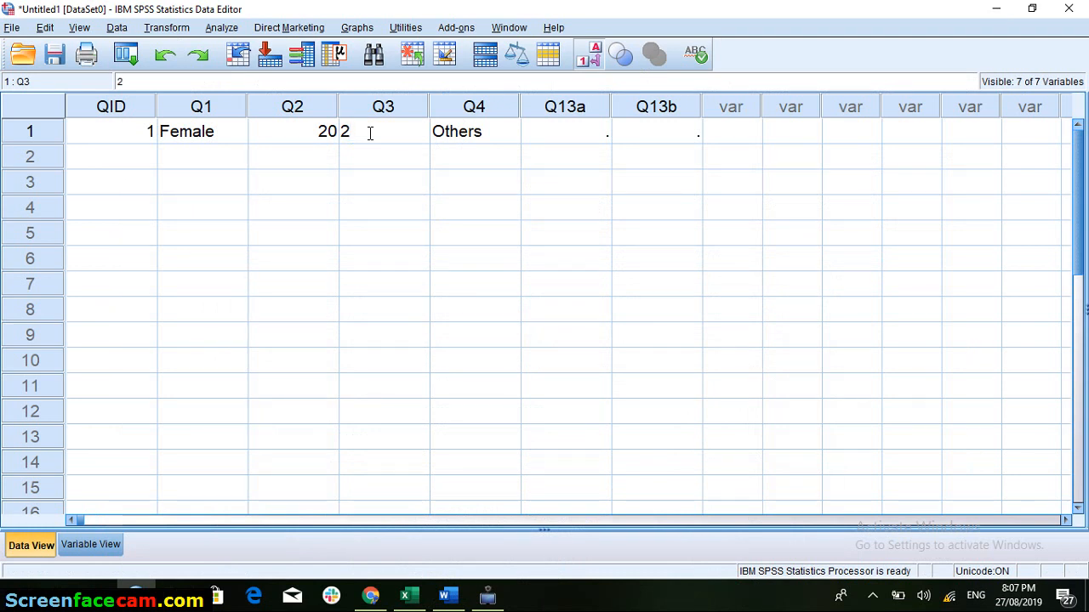
Enter code 2 for Q13a in the first case.
left_click(595, 136)
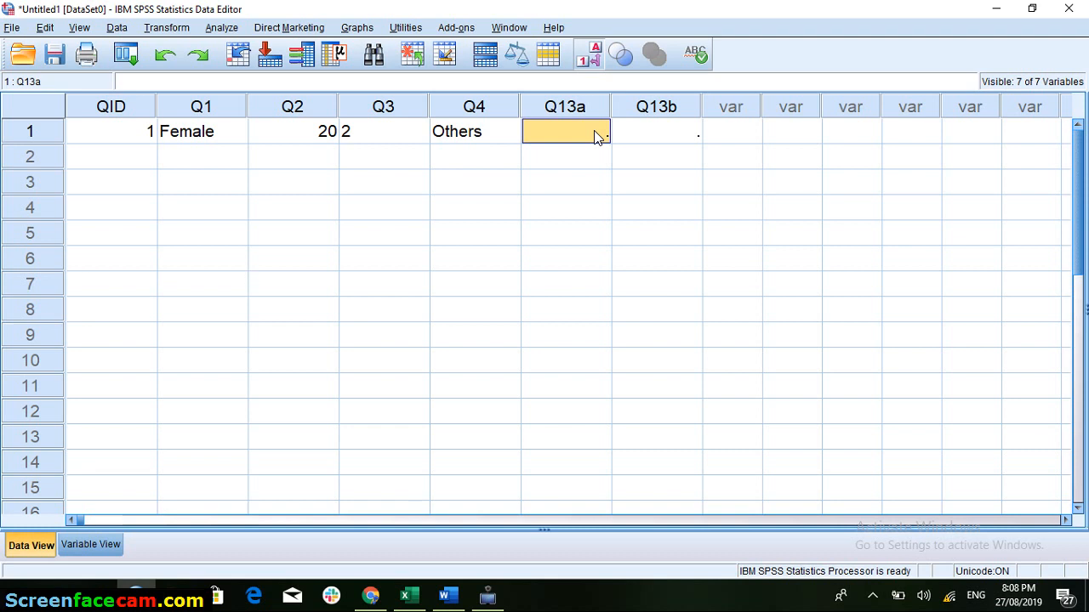
type("2")
key("Tab")
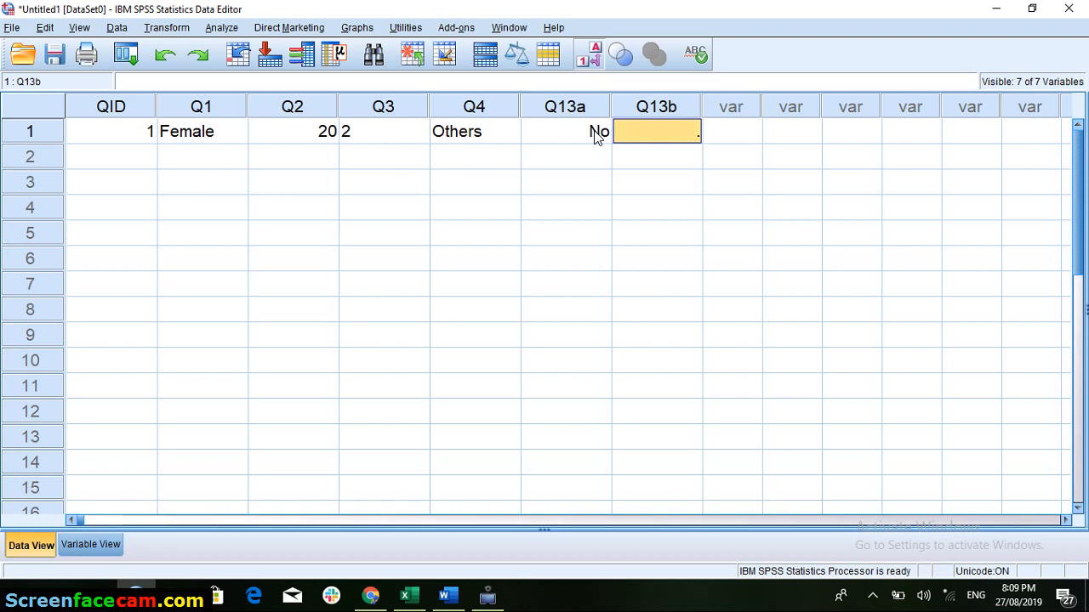
Leave Q13b empty and enter 1 and 2 in the next two undefined columns of the first case.
key("Tab")
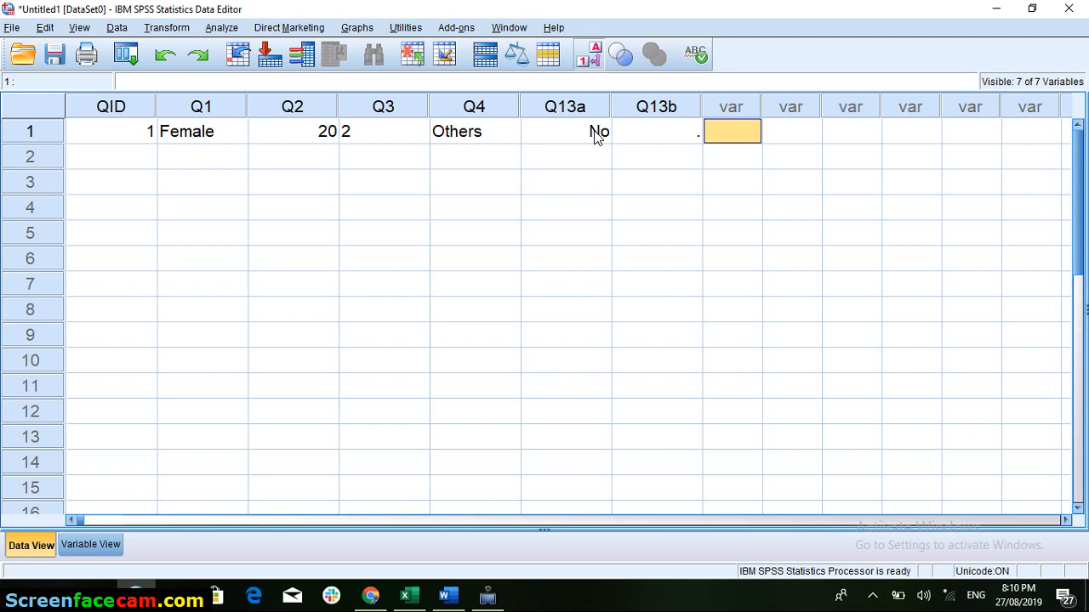
type("1")
key("Tab")
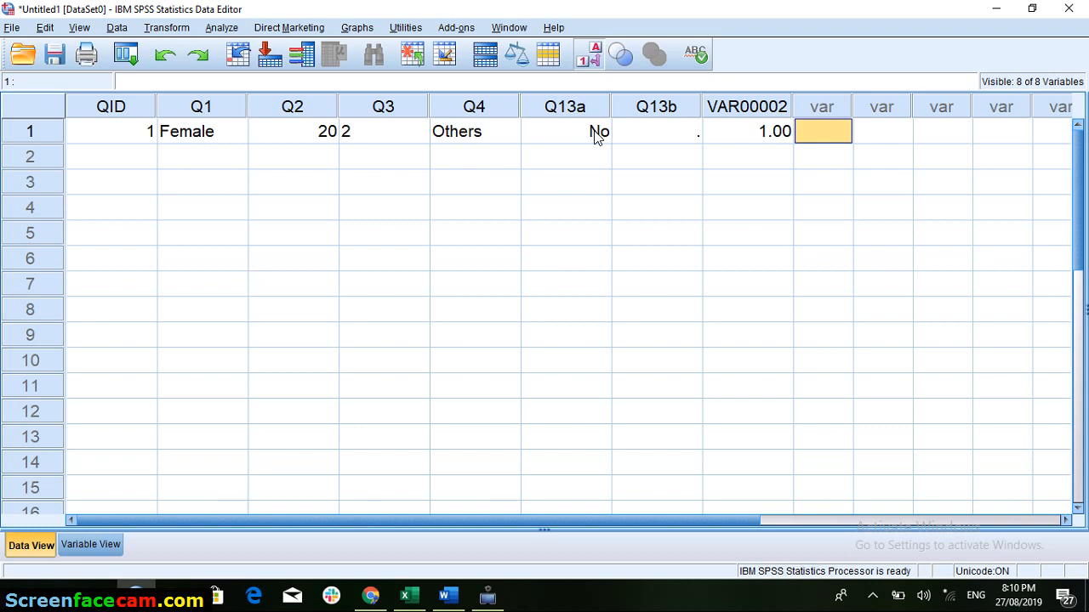
type("2")
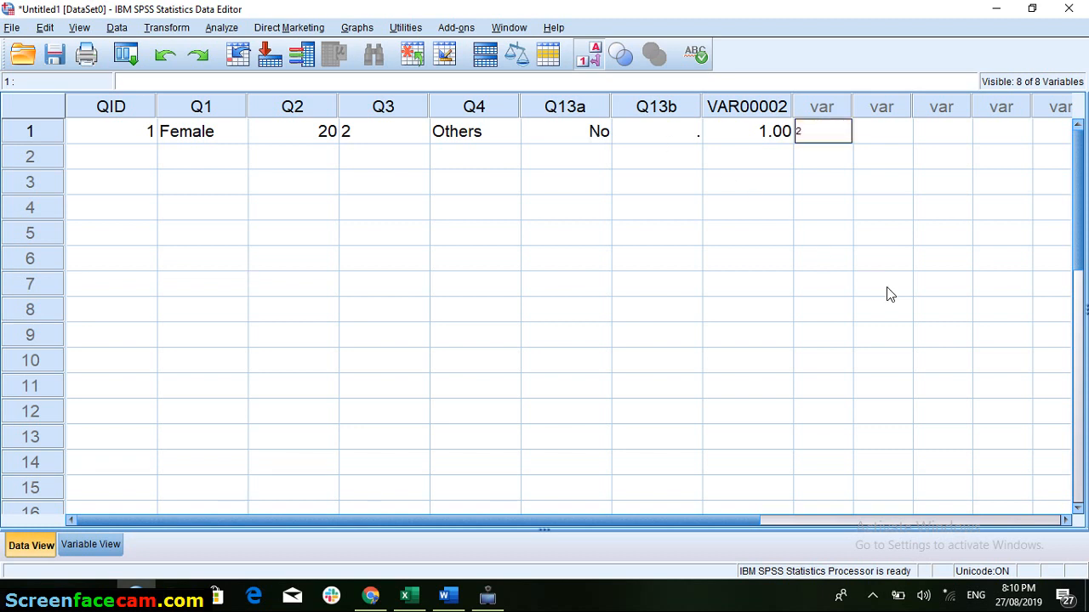
left_click(978, 332)
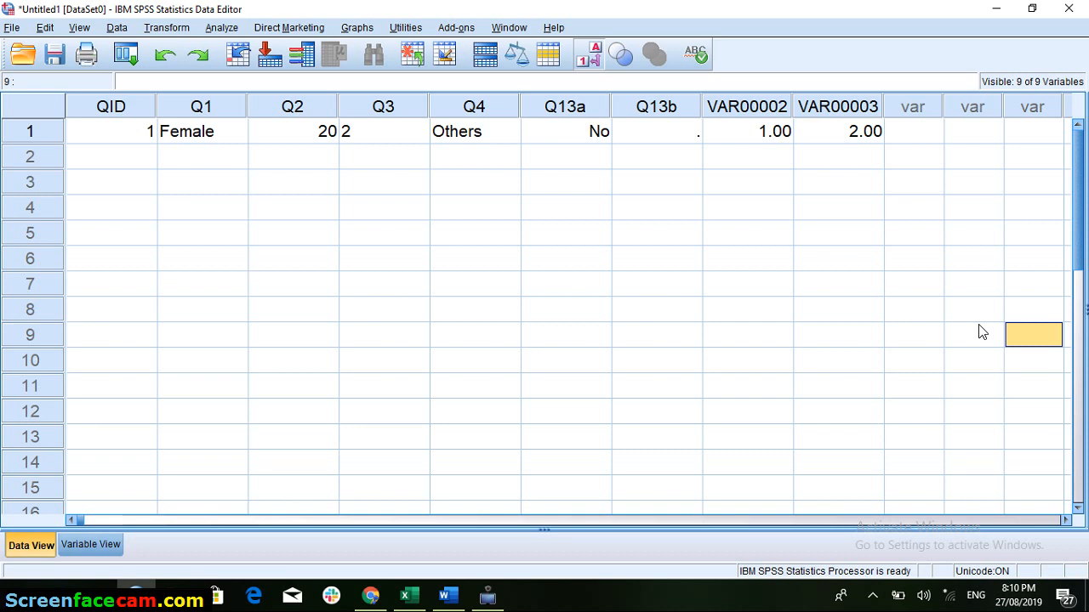
Enter 40 as the QID and code 1 for Q1 in the second case.
left_click(141, 166)
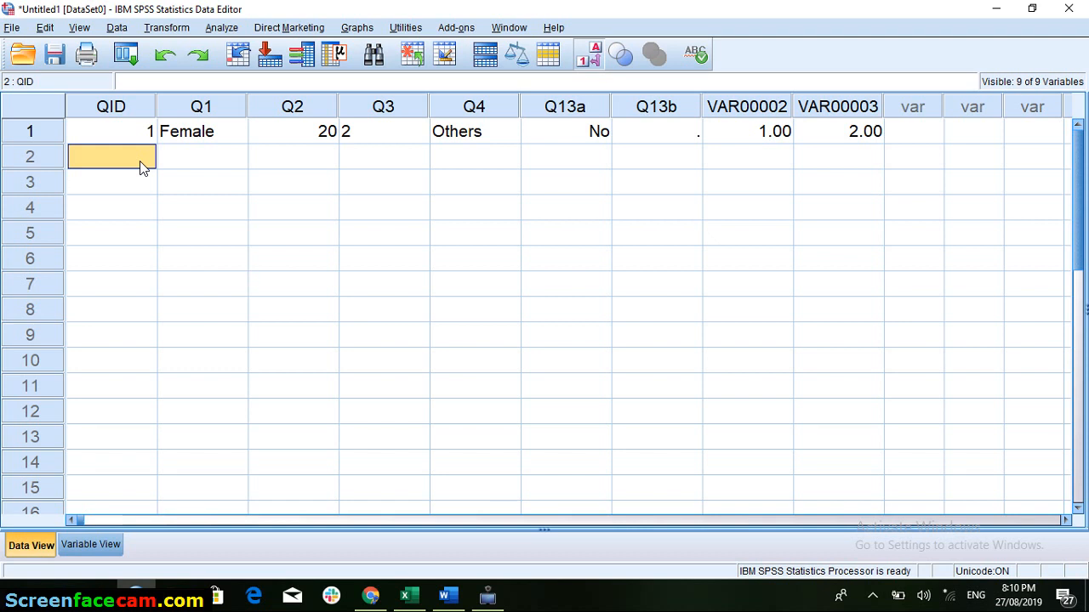
type("40")
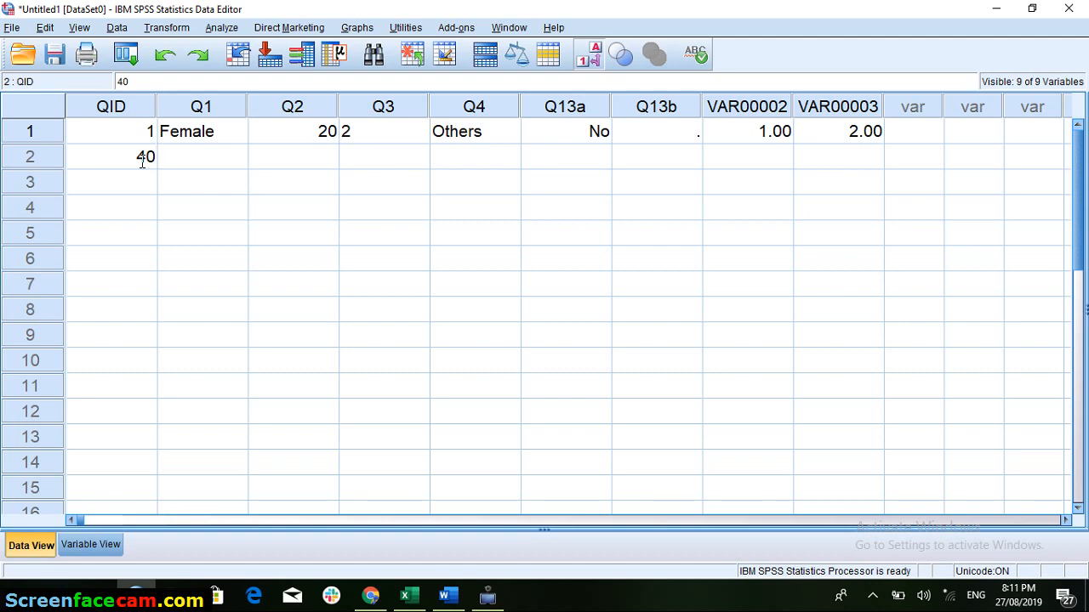
left_click(101, 545)
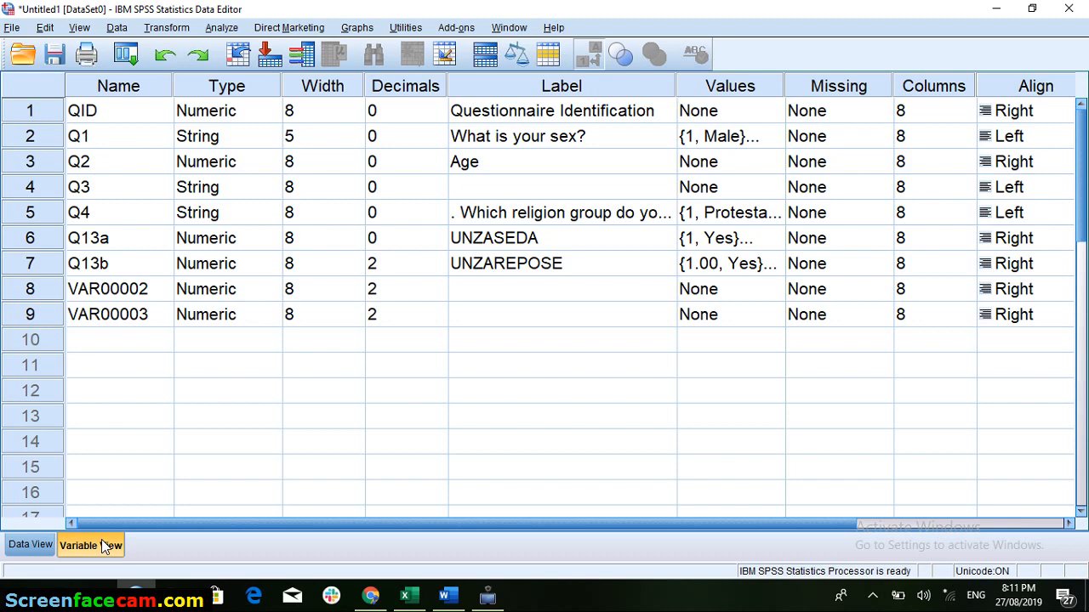
left_click(38, 548)
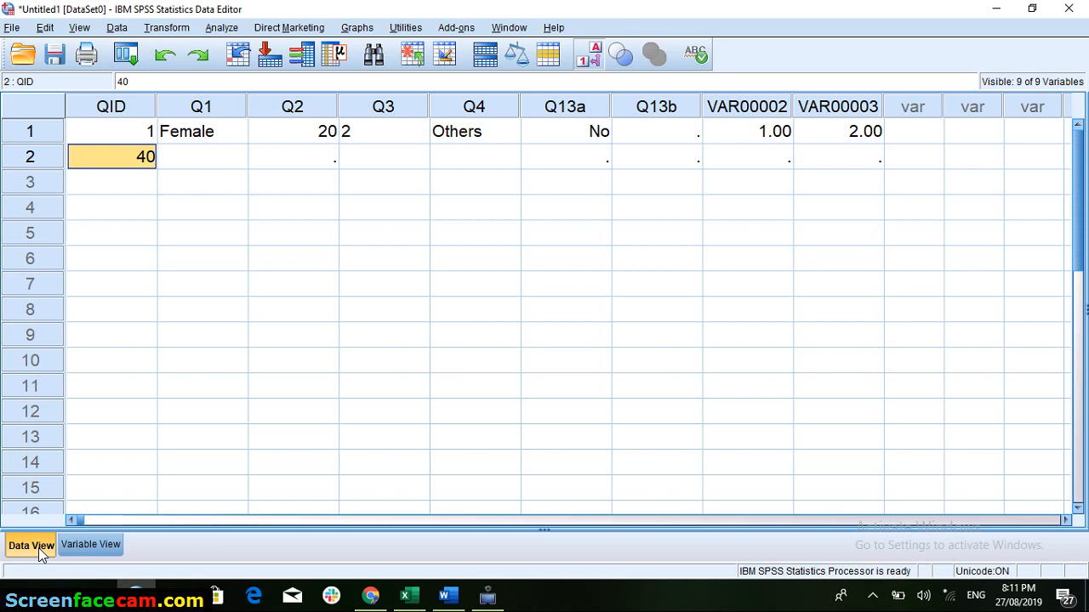
left_click(228, 162)
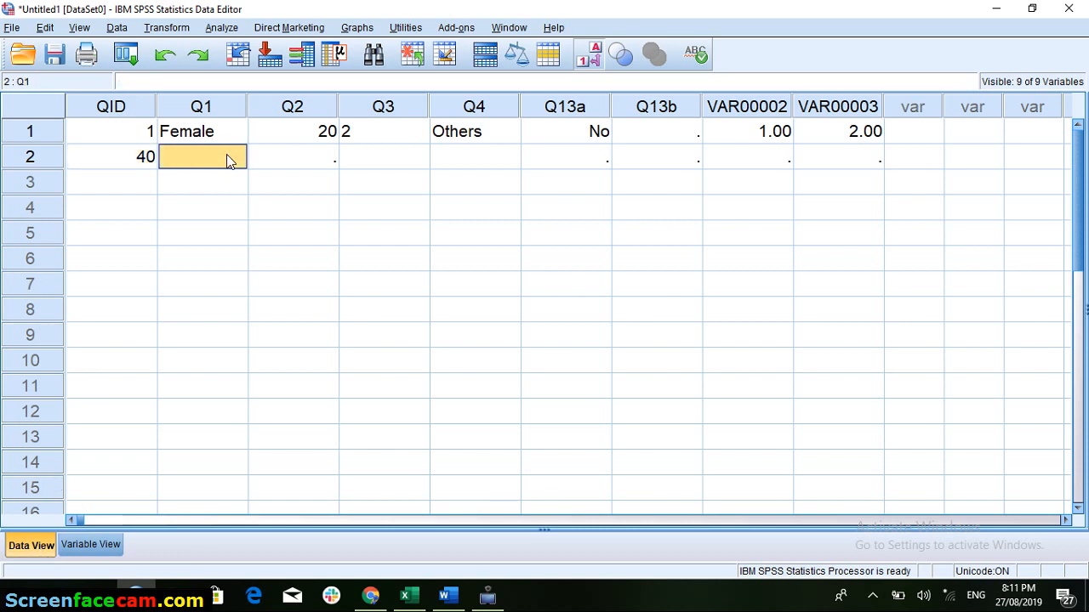
type("1")
key("Tab")
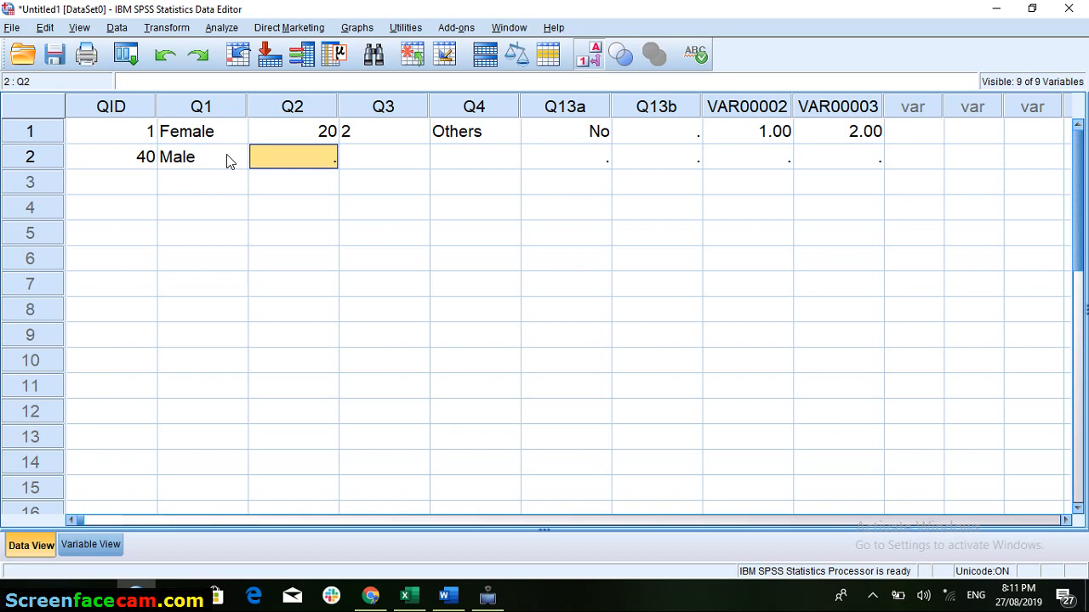
Try entering the text Twenty for Q2 in the second case, and enter 20 there instead.
type("Twenty")
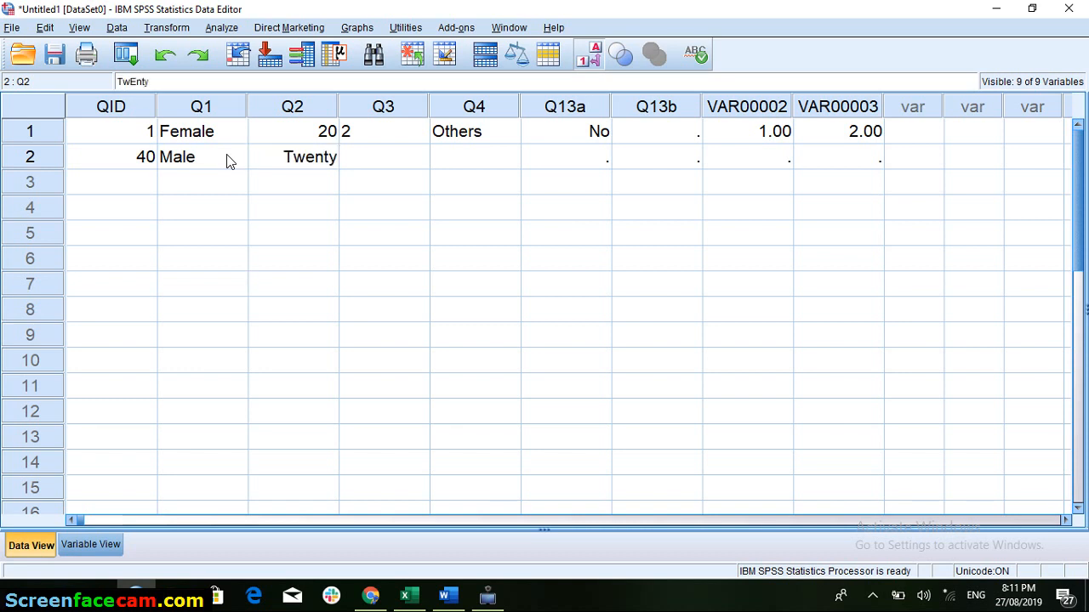
key("Tab")
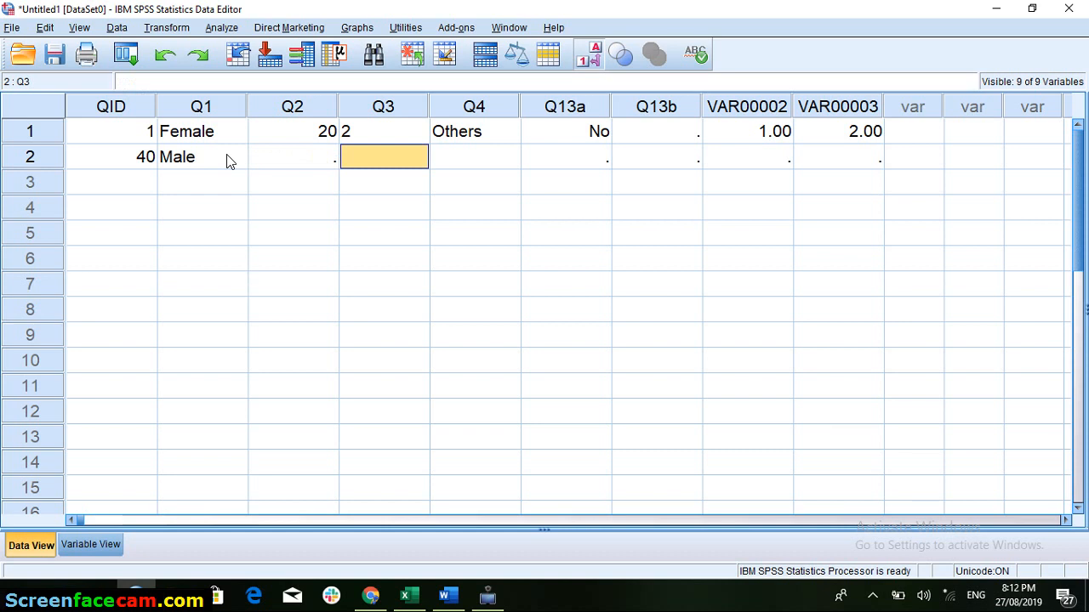
left_click(327, 153)
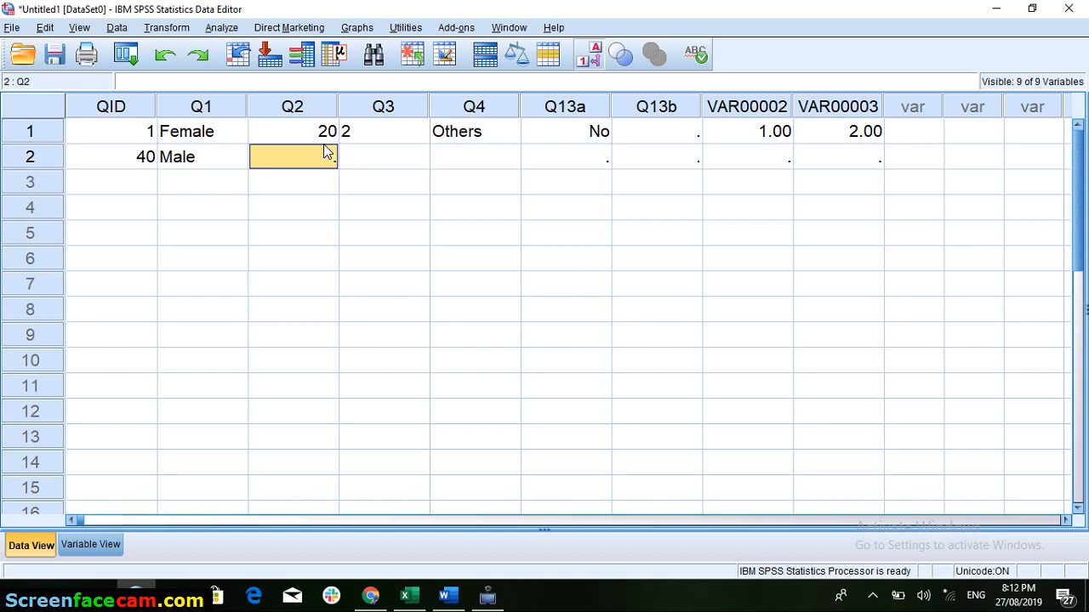
type("20")
key("Tab")
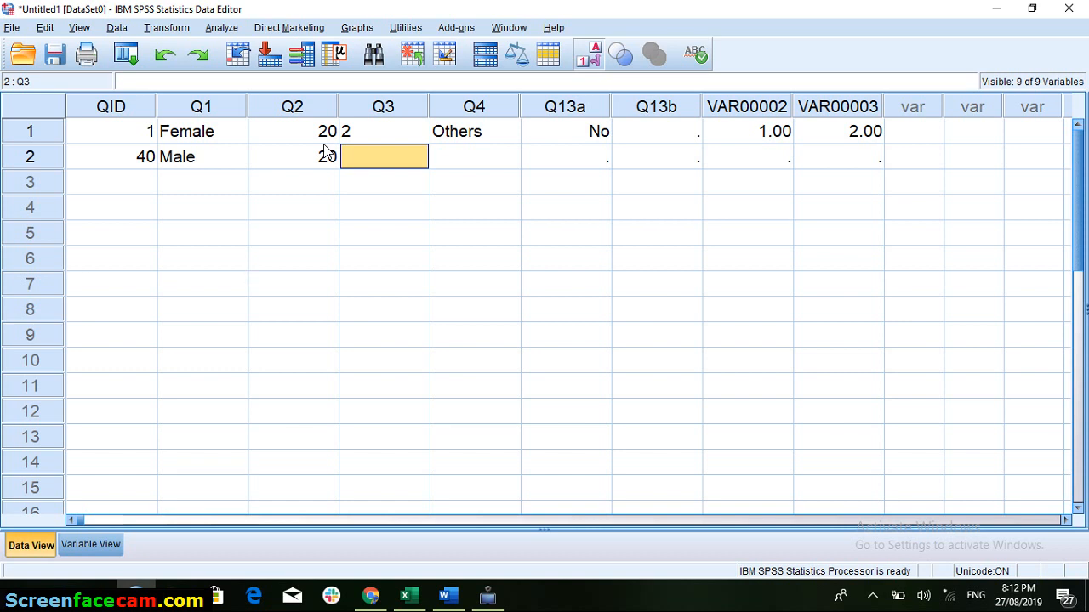
Enter 20 for Q3 and code 1 for Q4 in the second case.
type("20")
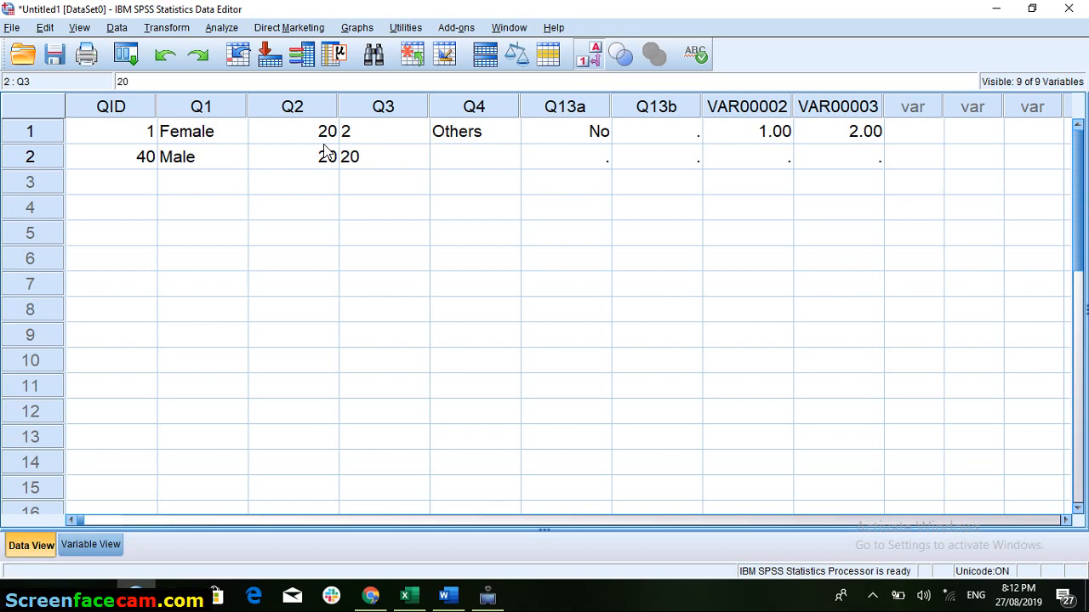
key("Tab")
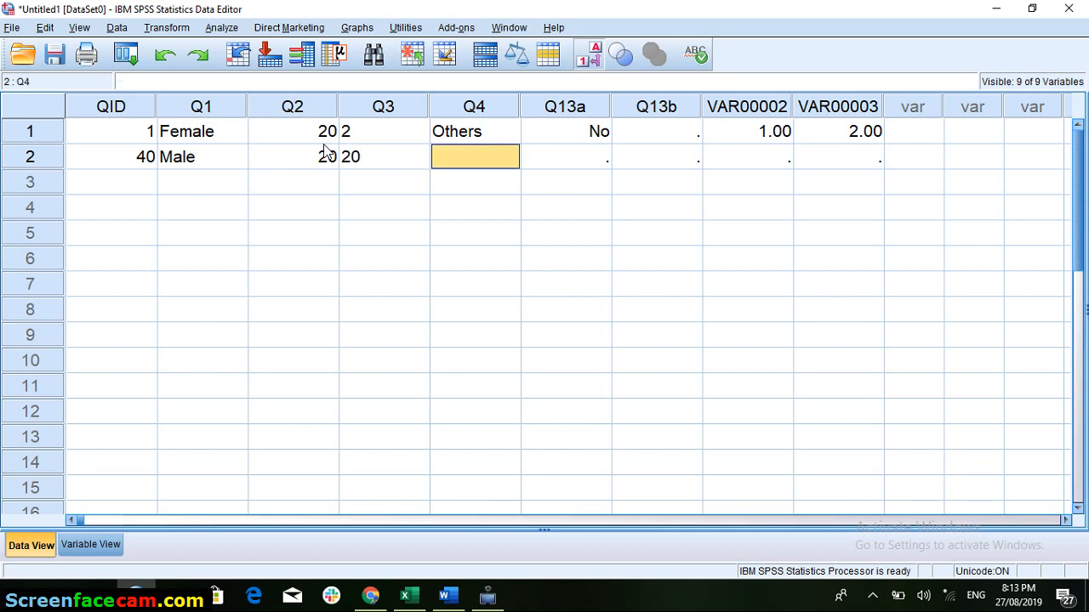
type("1")
key("Tab")
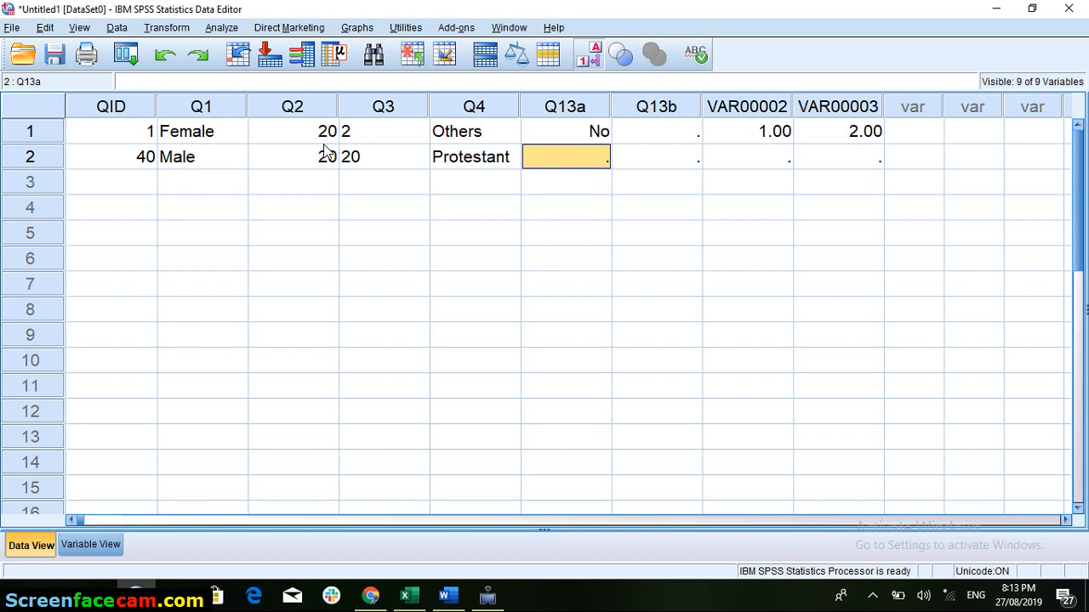
Review question 13's organization list in the Word questionnaire and return to the SPSS data.
left_click(444, 593)
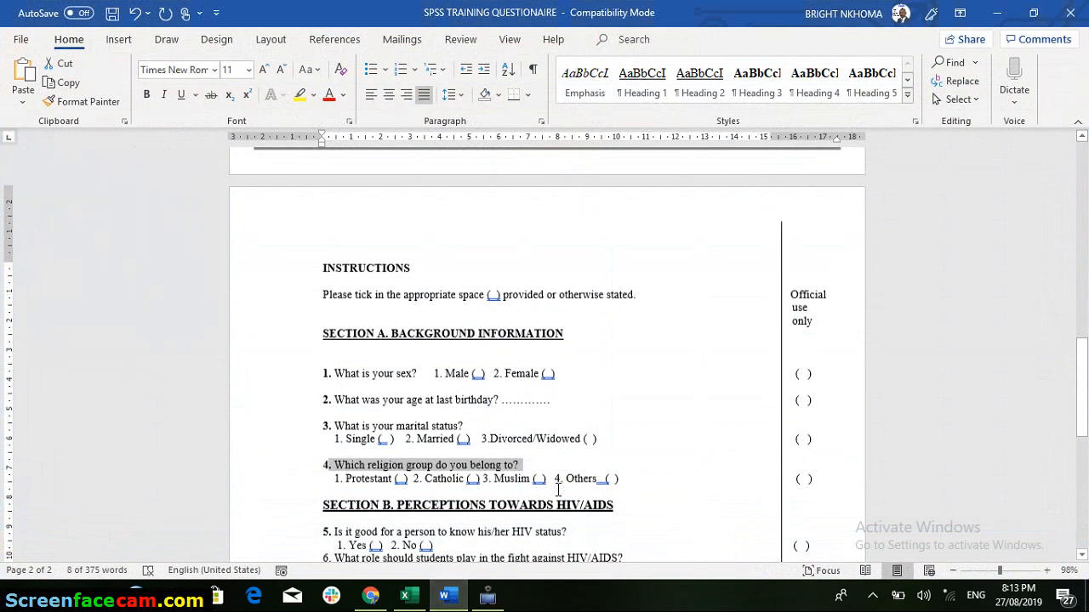
left_click_drag(1080, 382, 1087, 489)
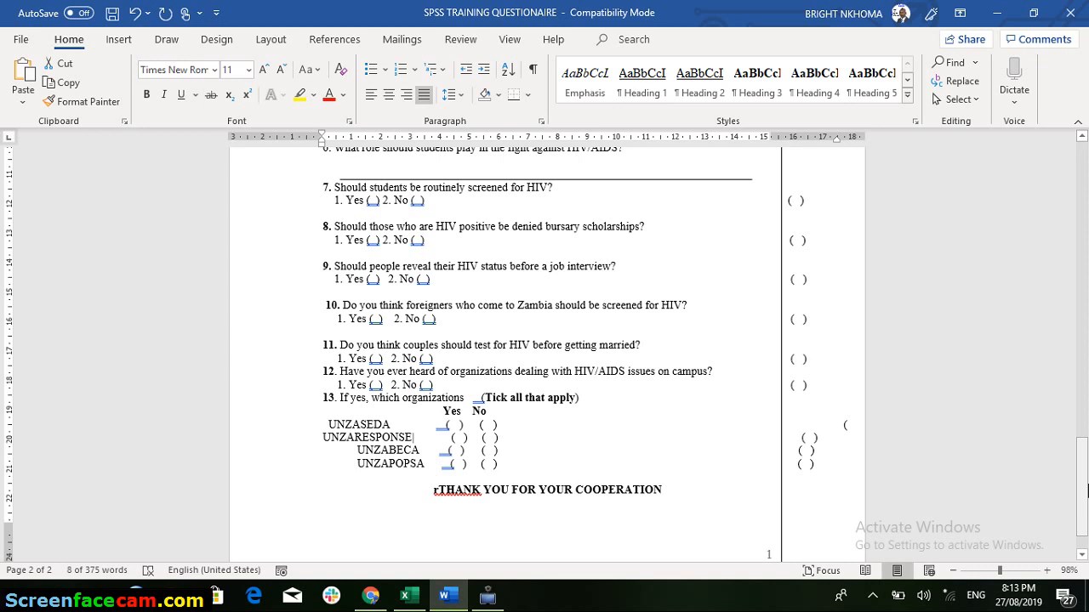
left_click(325, 439)
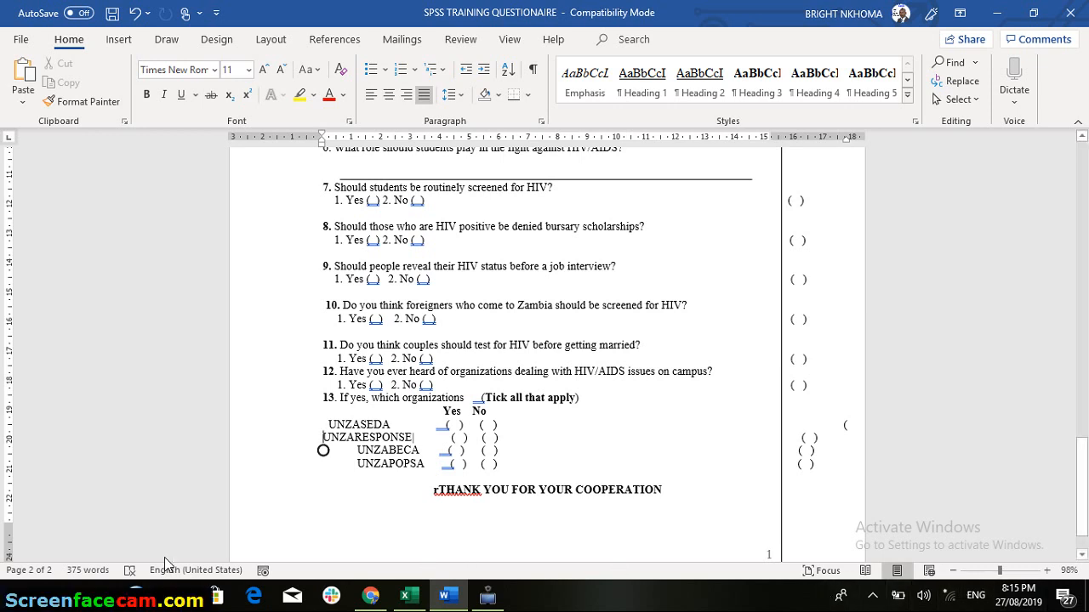
key("alt+Tab")
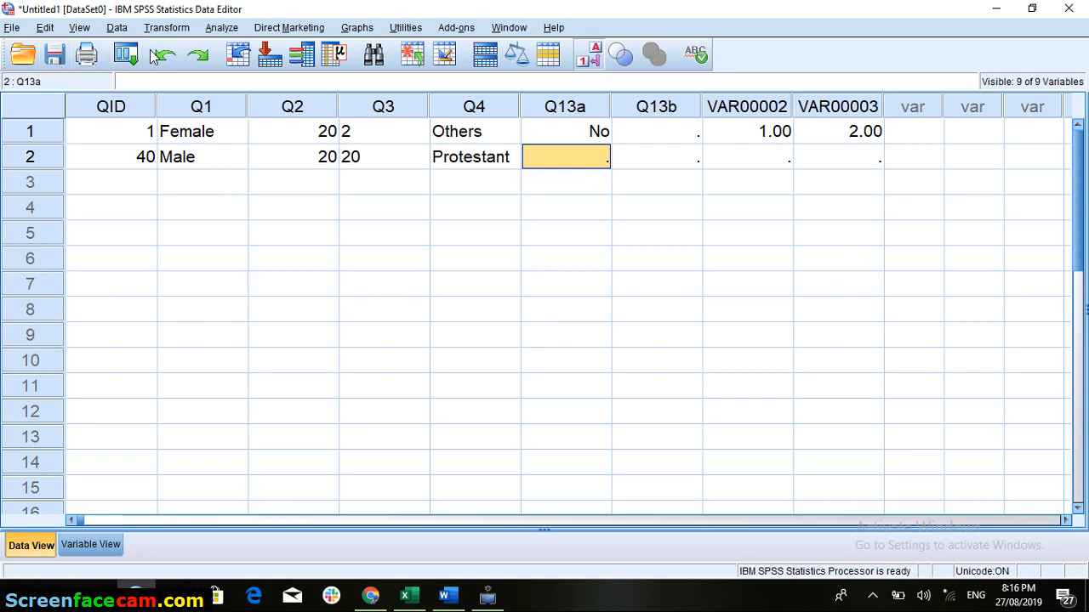
Start saving the dataset as an SPSS Statistics file, entering the author's first name as the file name.
left_click(13, 29)
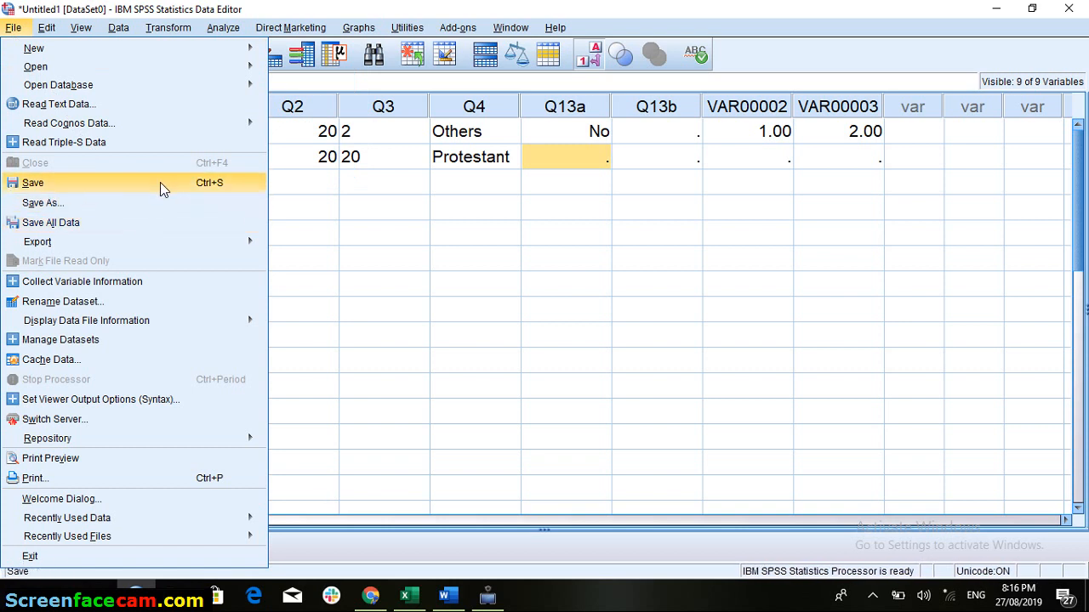
left_click(235, 185)
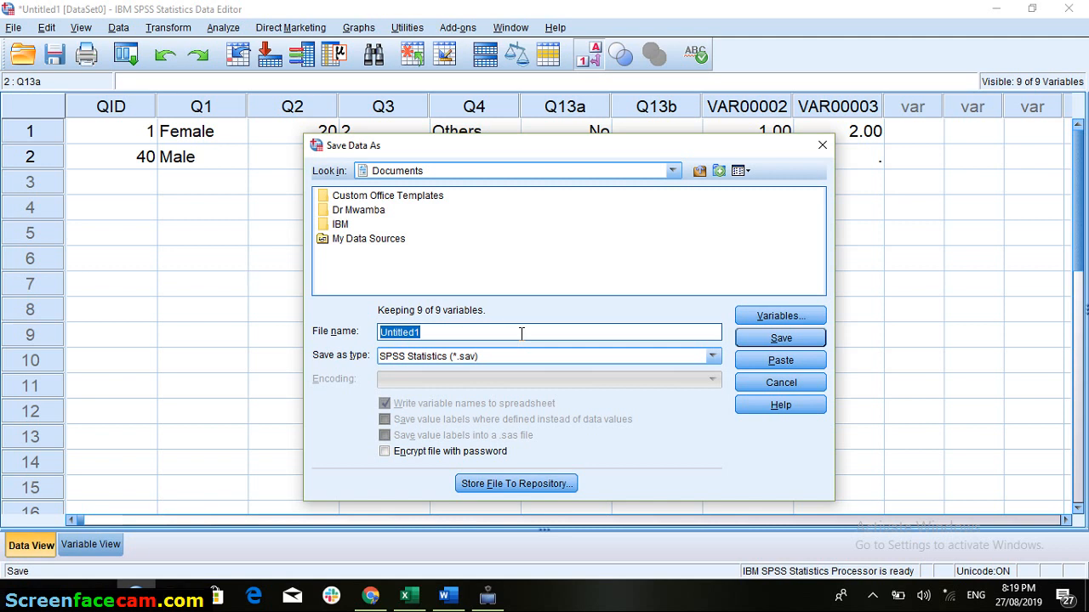
key("BackSpace")
type("Bright")
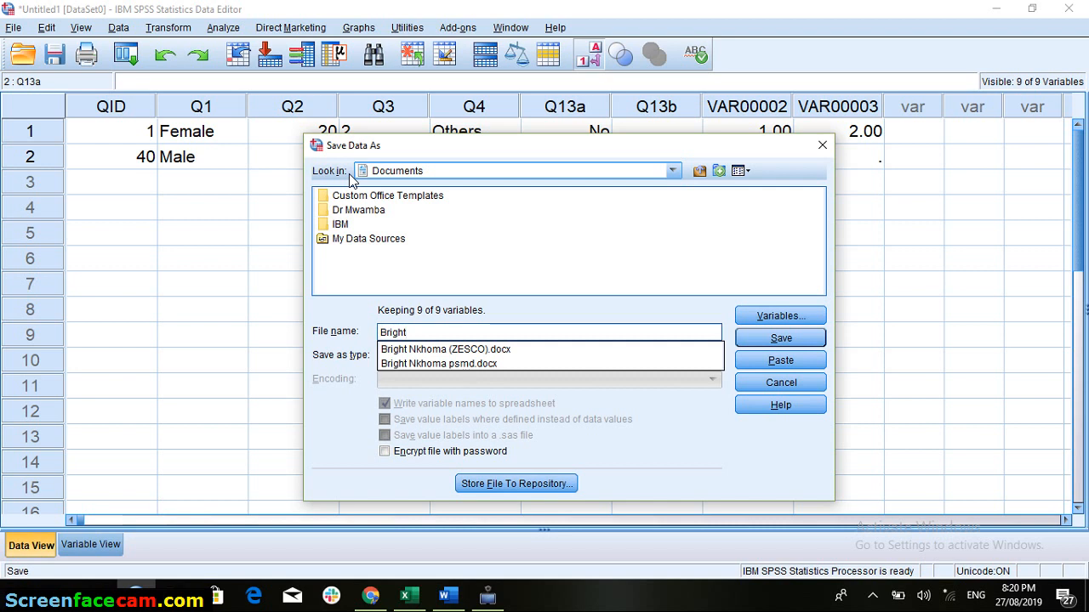
Look through the available save locations and try to save the dataset in the Documents folder.
left_click(674, 171)
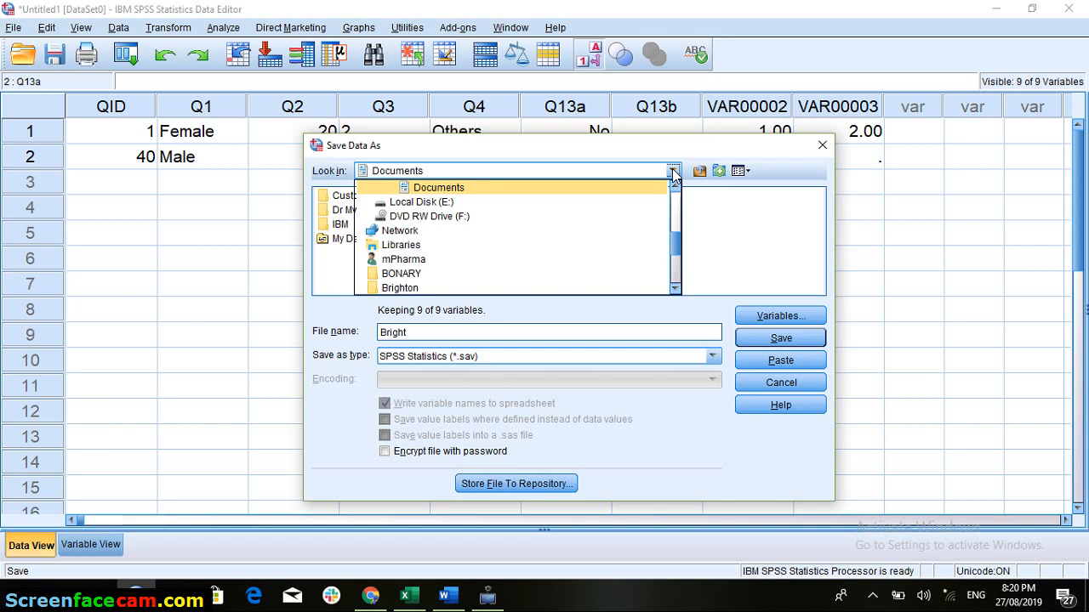
left_click(567, 187)
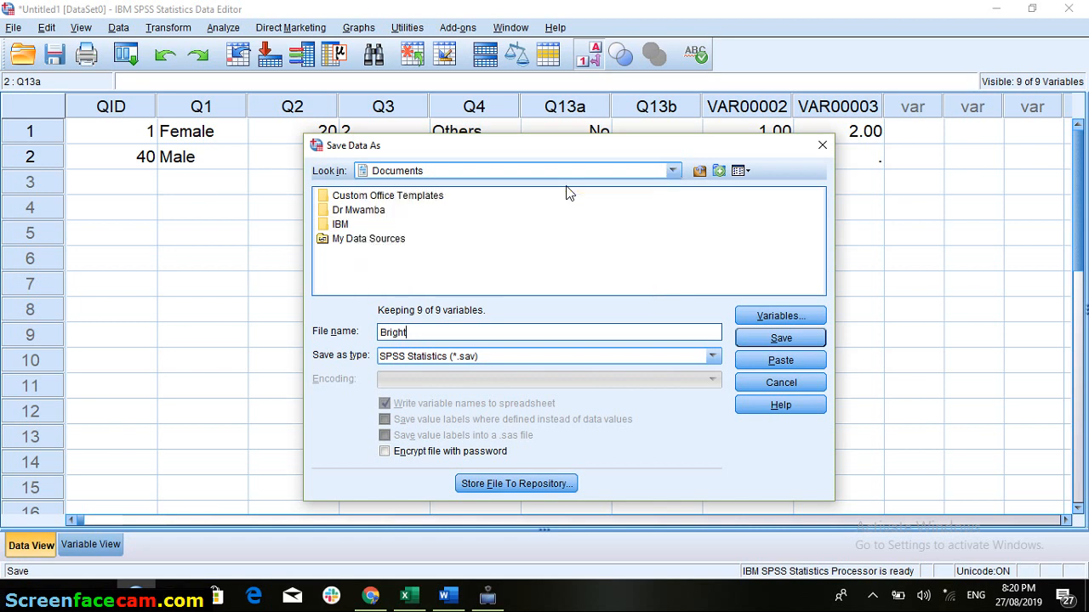
left_click(671, 174)
left_click_drag(676, 255, 670, 230)
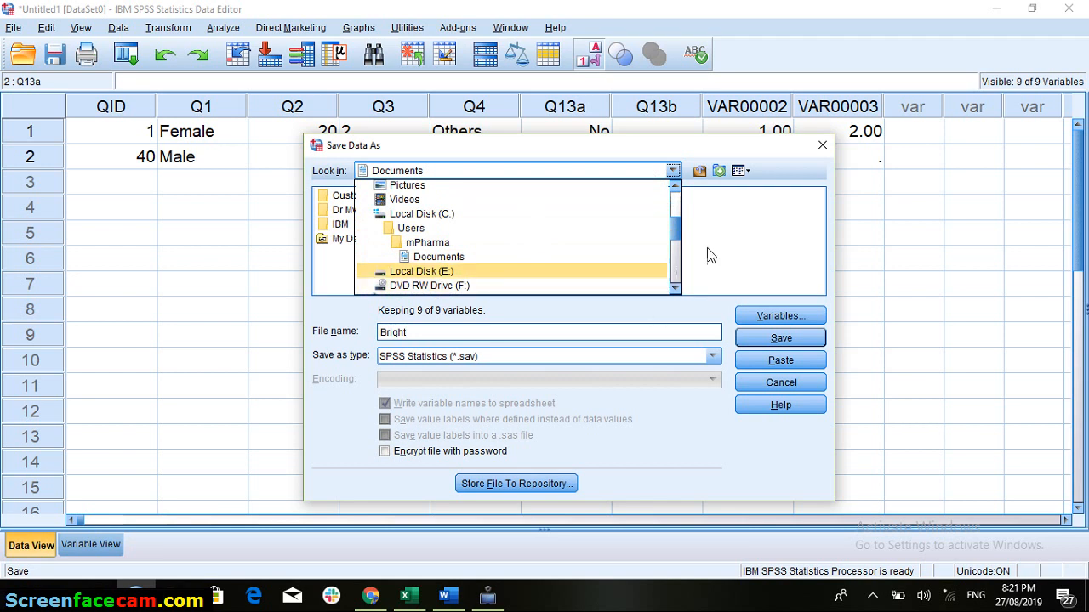
left_click(808, 246)
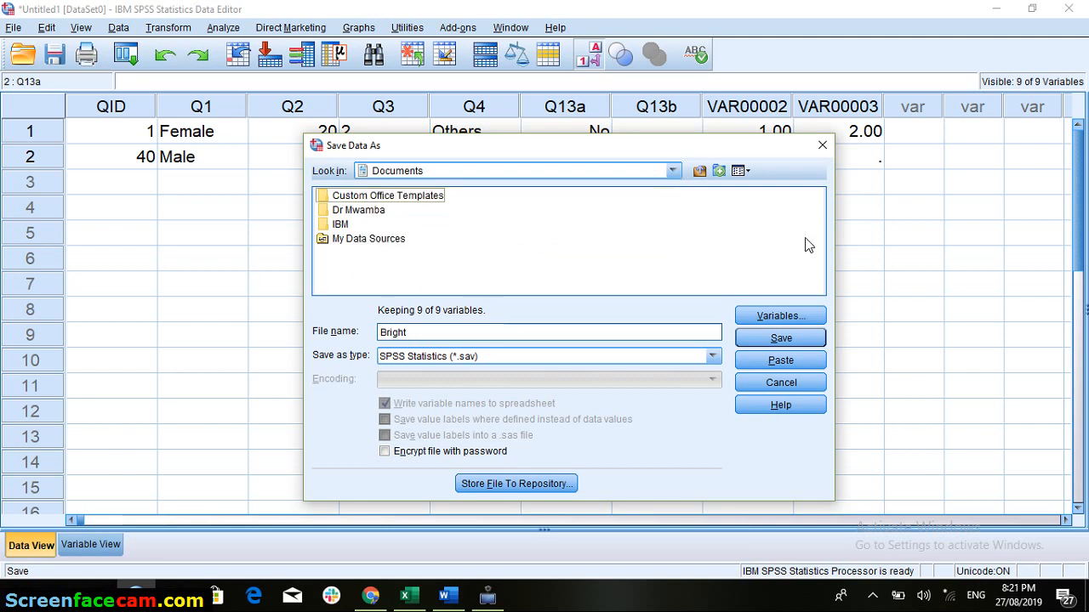
left_click(774, 338)
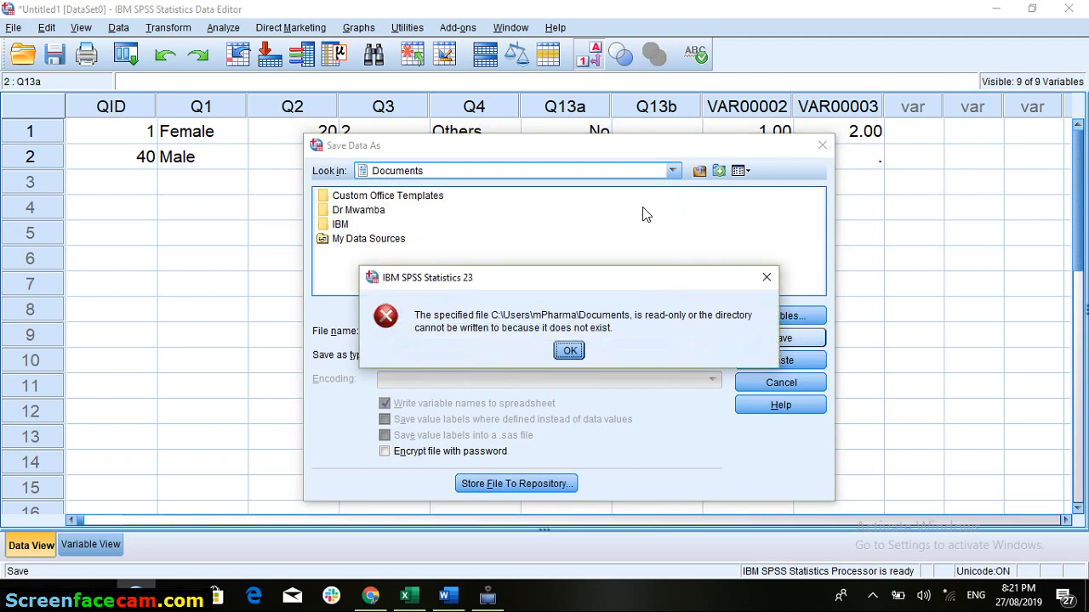
left_click(768, 277)
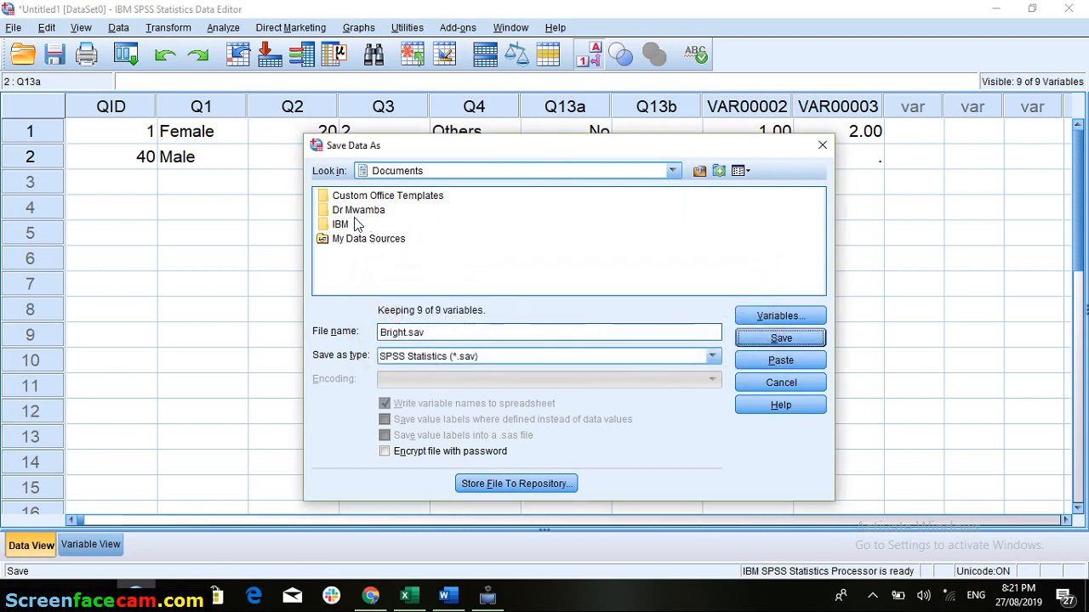
Try to save the dataset in the folder inside Documents that is named after a doctor.
left_click(361, 211)
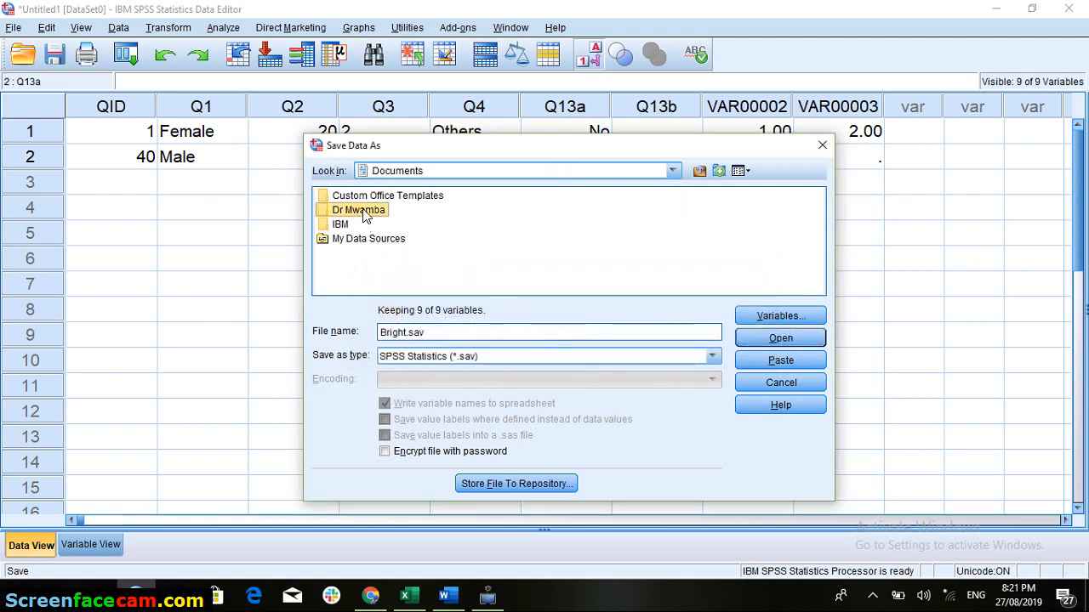
left_click(772, 338)
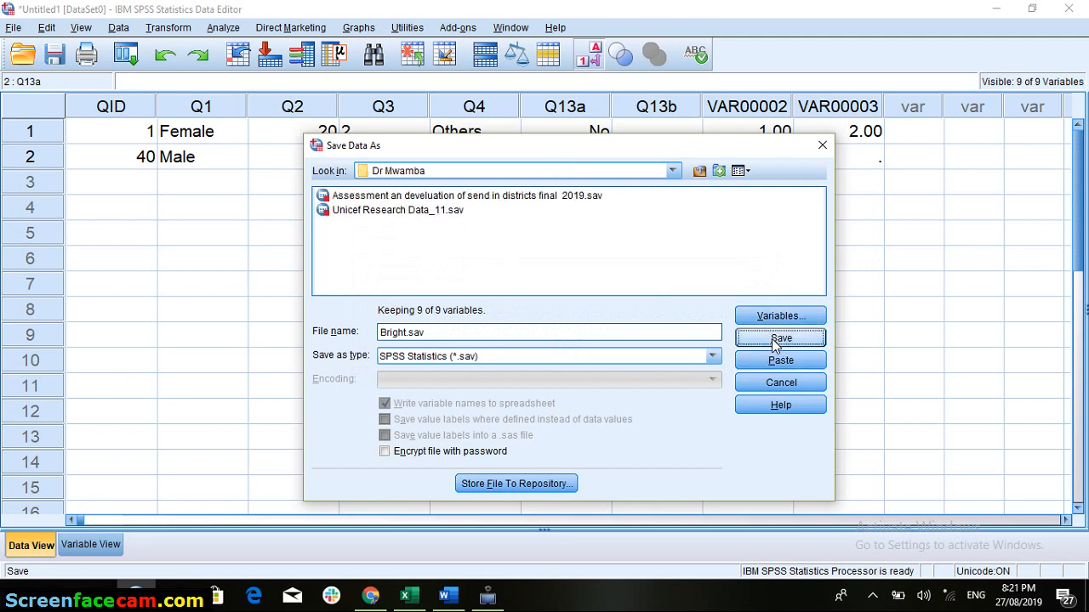
left_click(783, 339)
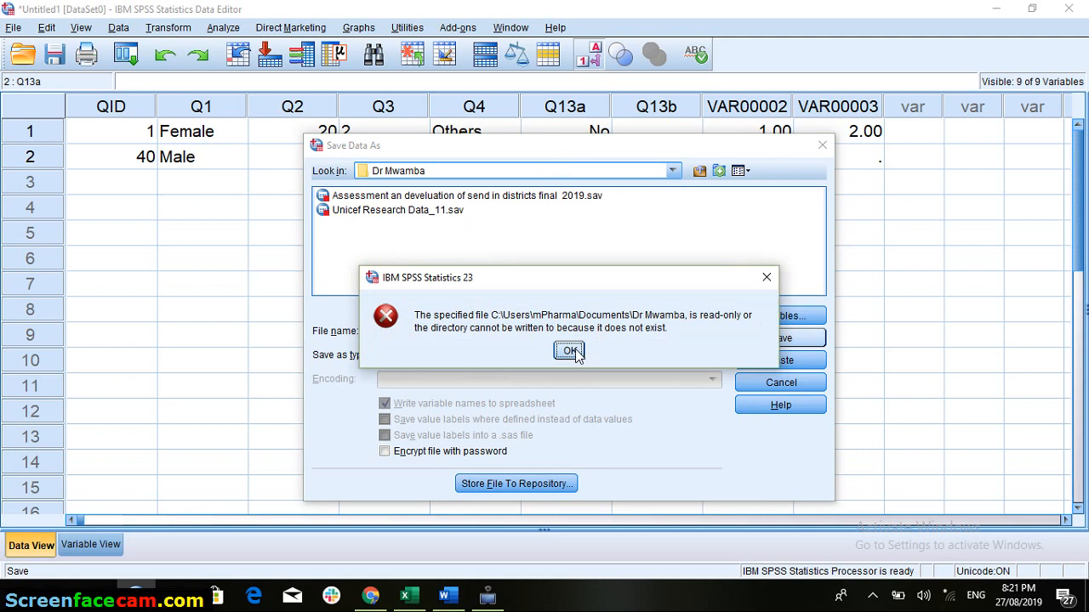
left_click(571, 354)
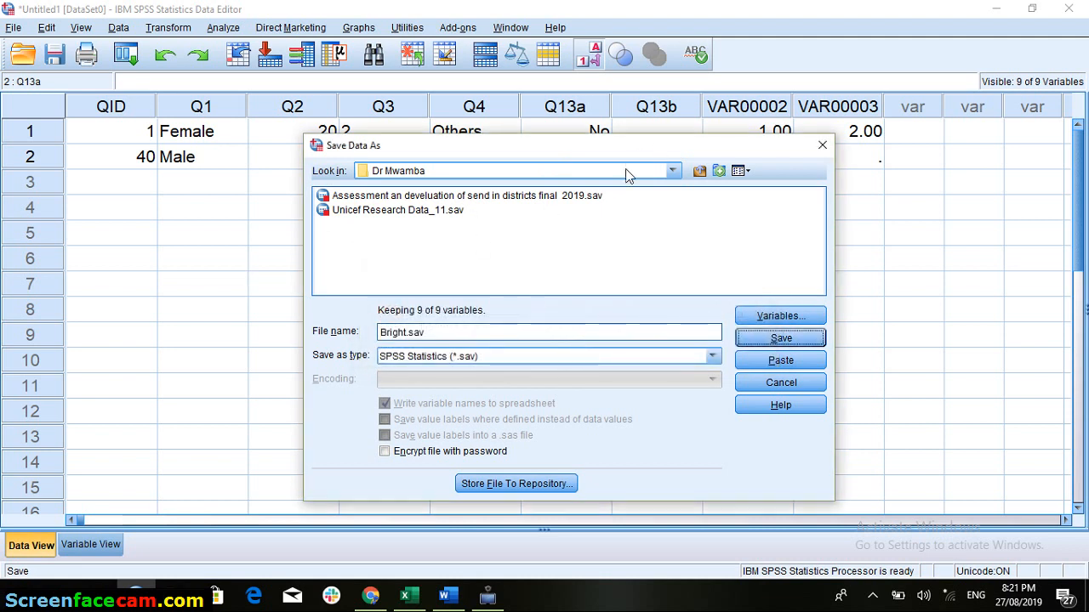
Try to save the dataset in the Custom Office Templates folder inside Documents, and abandon the save.
left_click(672, 171)
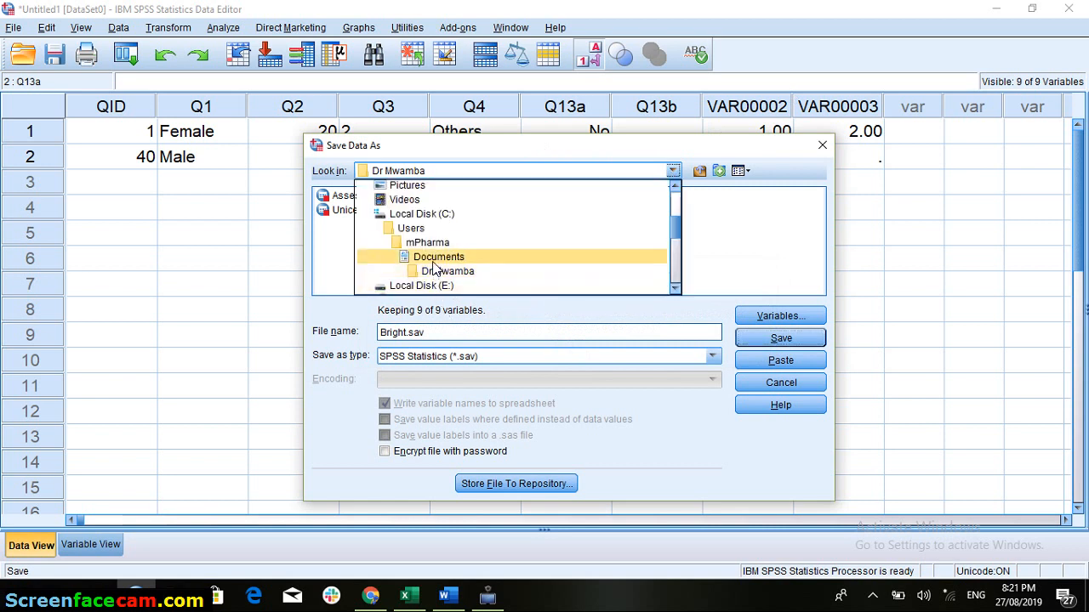
left_click(432, 258)
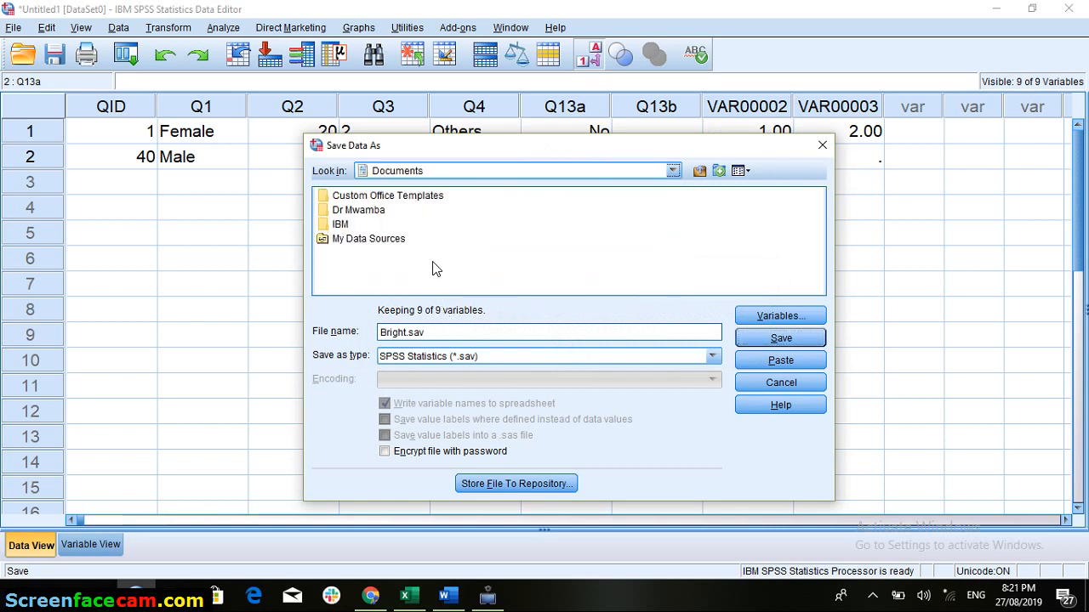
left_click(434, 197)
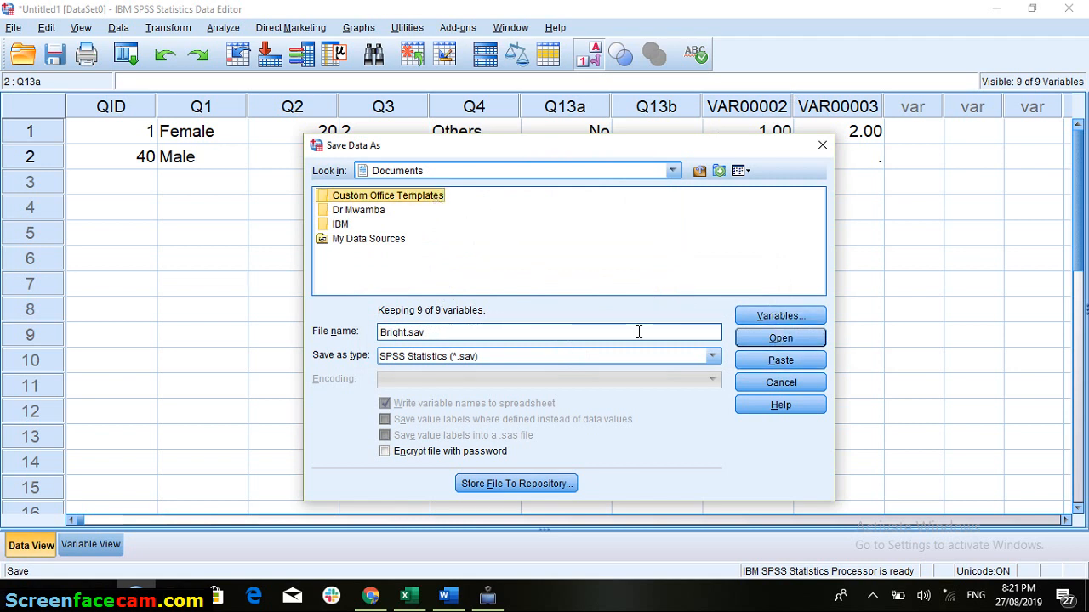
left_click(775, 340)
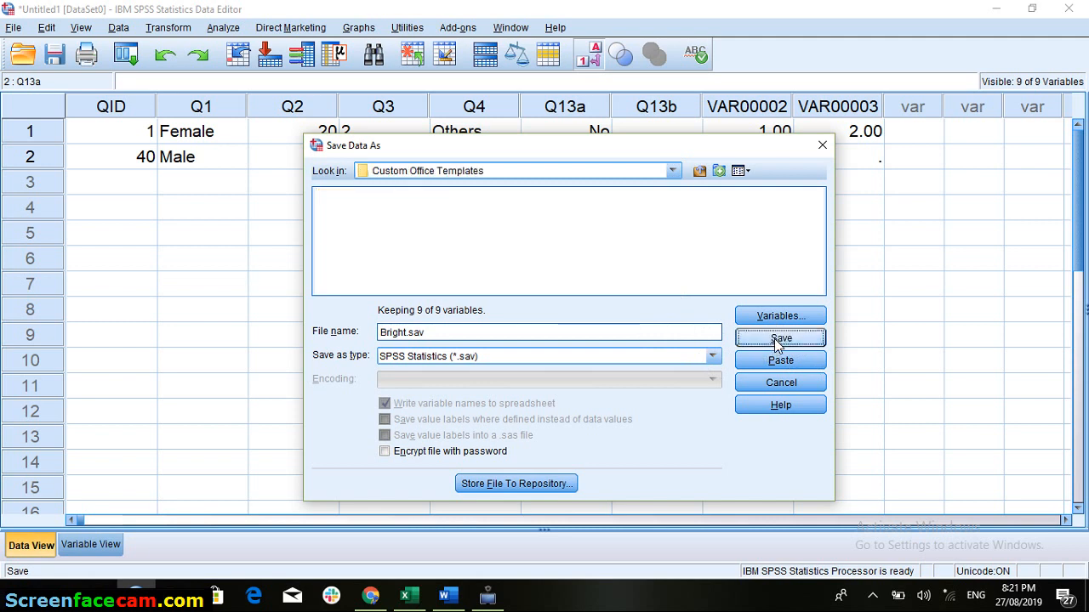
left_click(780, 339)
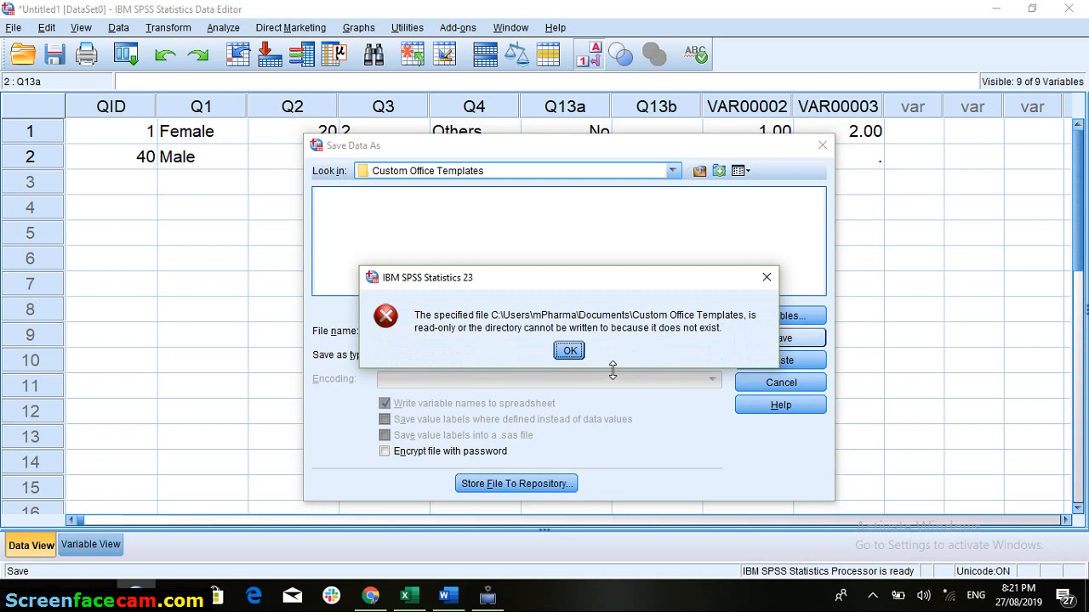
left_click(569, 351)
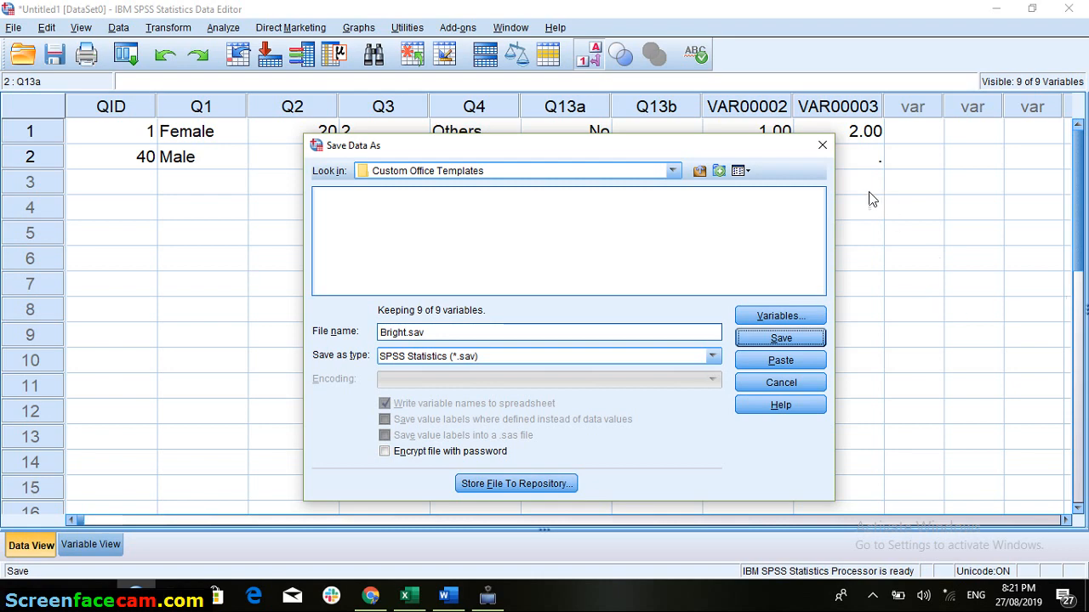
left_click(820, 149)
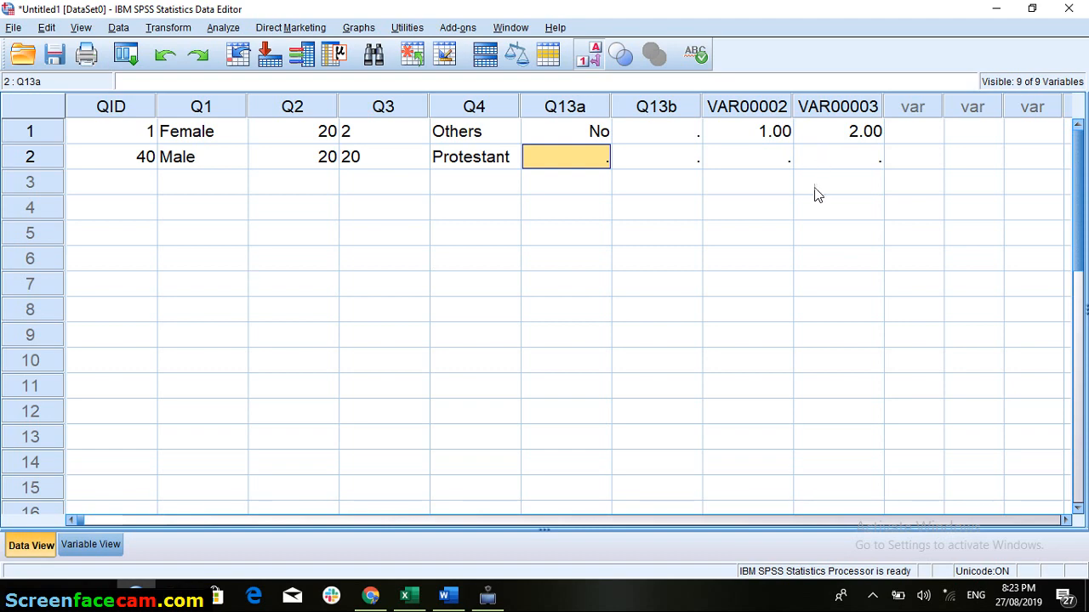
Switch to File Explorer and open the SPSS Traning Dataset file from the UNZA-SEITA folder.
left_click(179, 597)
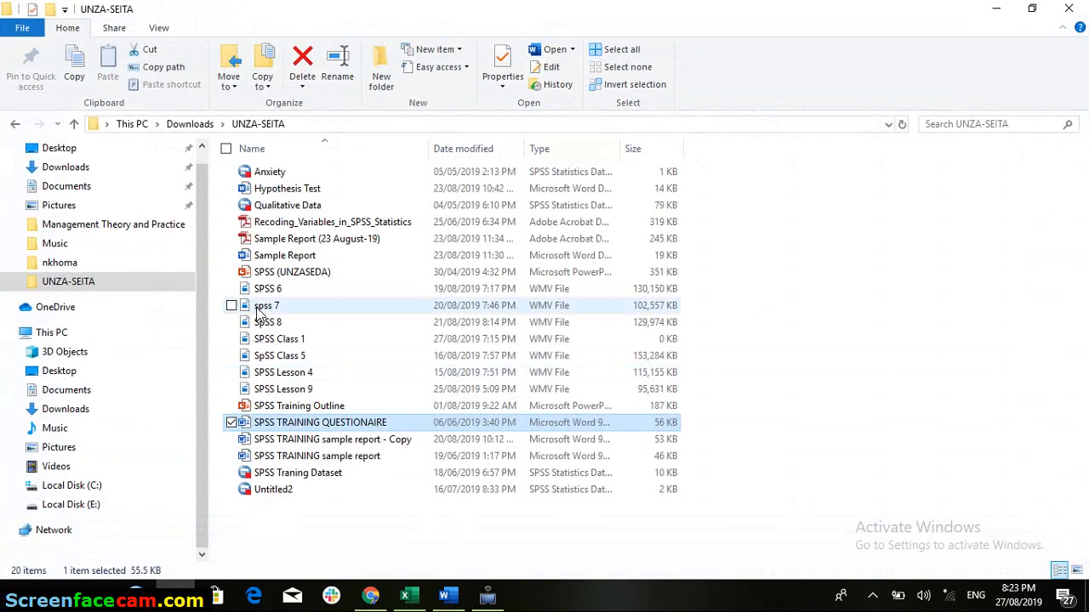
left_click(321, 478)
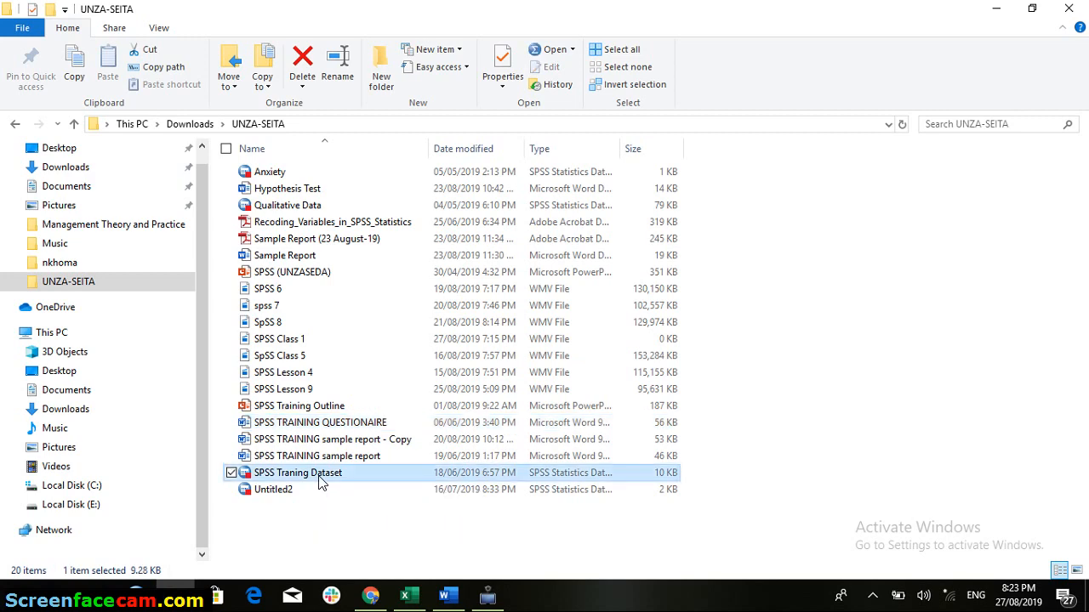
double_click(321, 481)
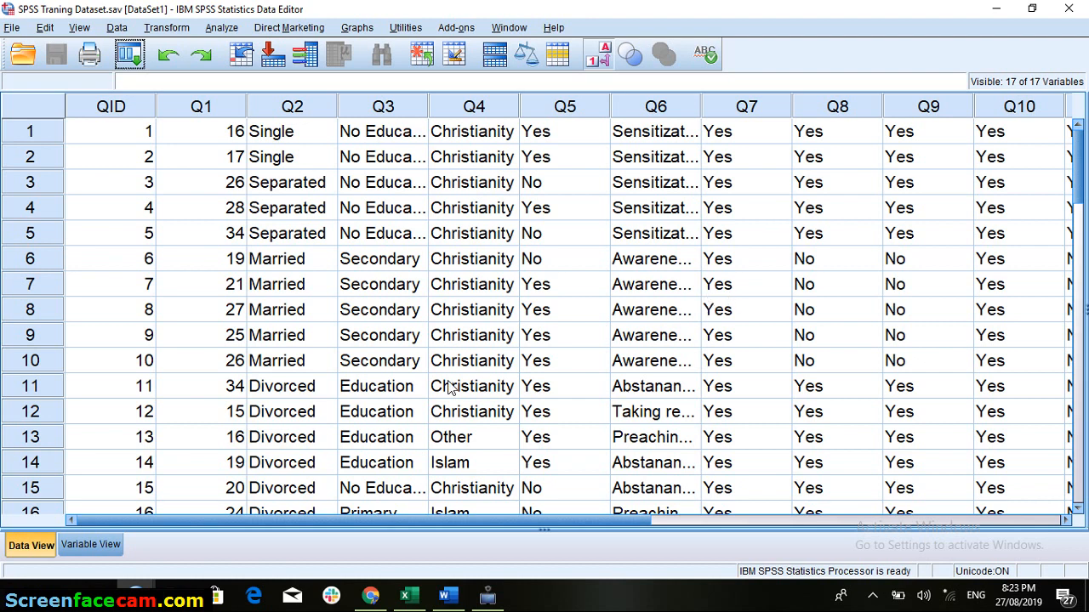
Examine the training dataset's variable definitions from QID down to Q13D and return to the case data.
left_click(82, 551)
left_click(30, 546)
left_click(75, 546)
left_click(32, 546)
left_click(106, 549)
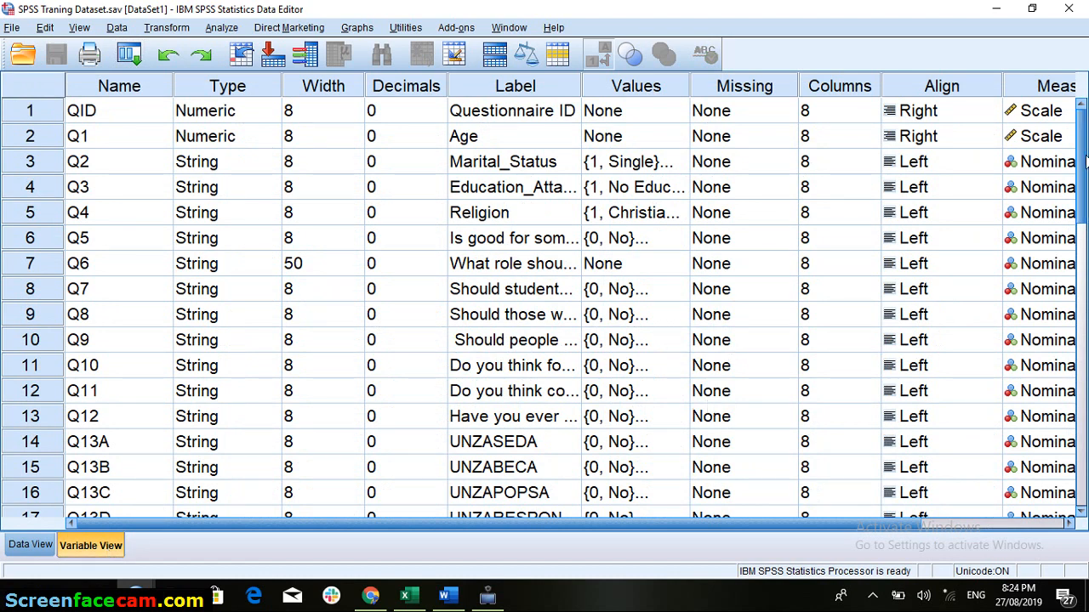
scroll(1086, 162, "down", 3)
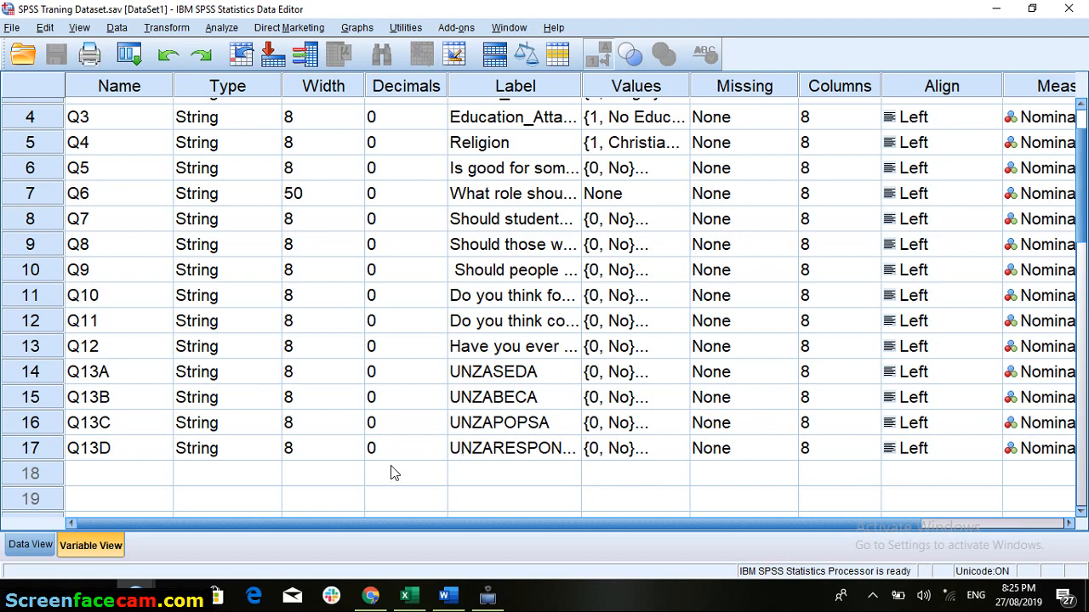
left_click(32, 545)
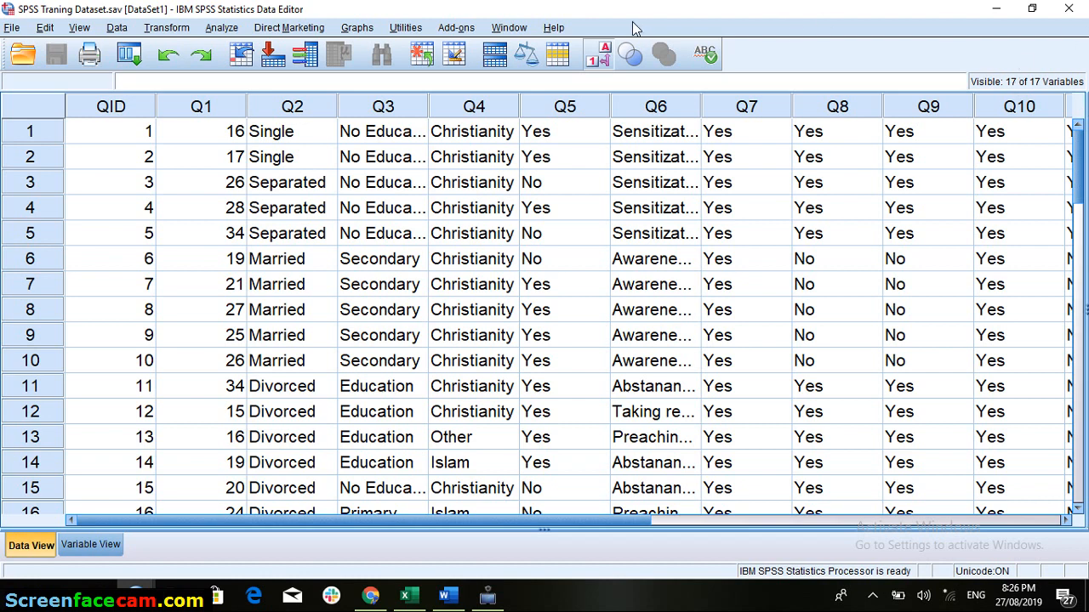
Compare the numeric codes with their value labels in the first cases, ending with the labels displayed.
left_click(593, 63)
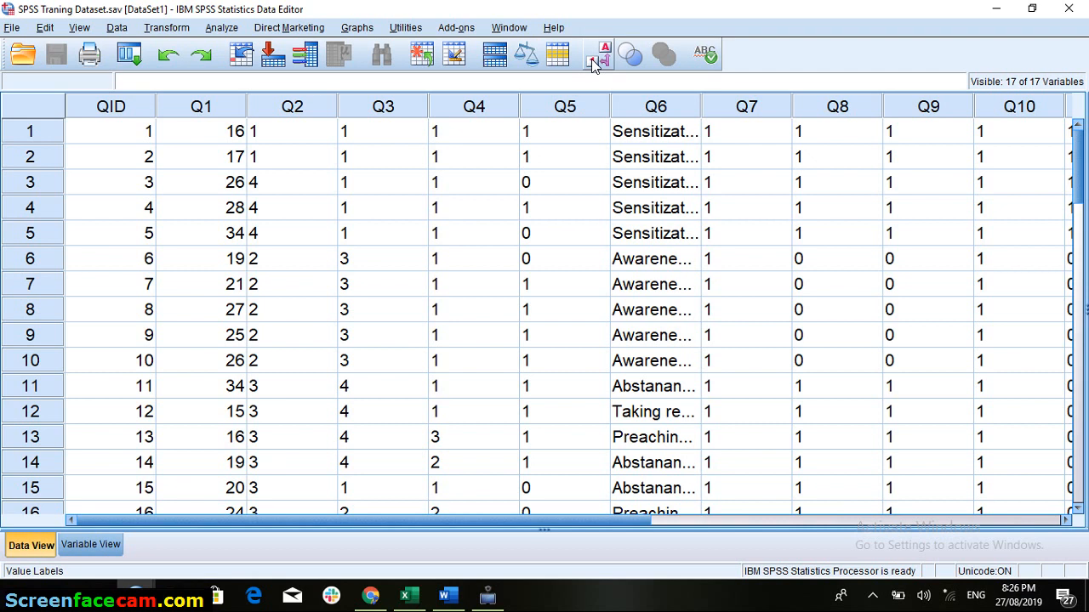
left_click(598, 56)
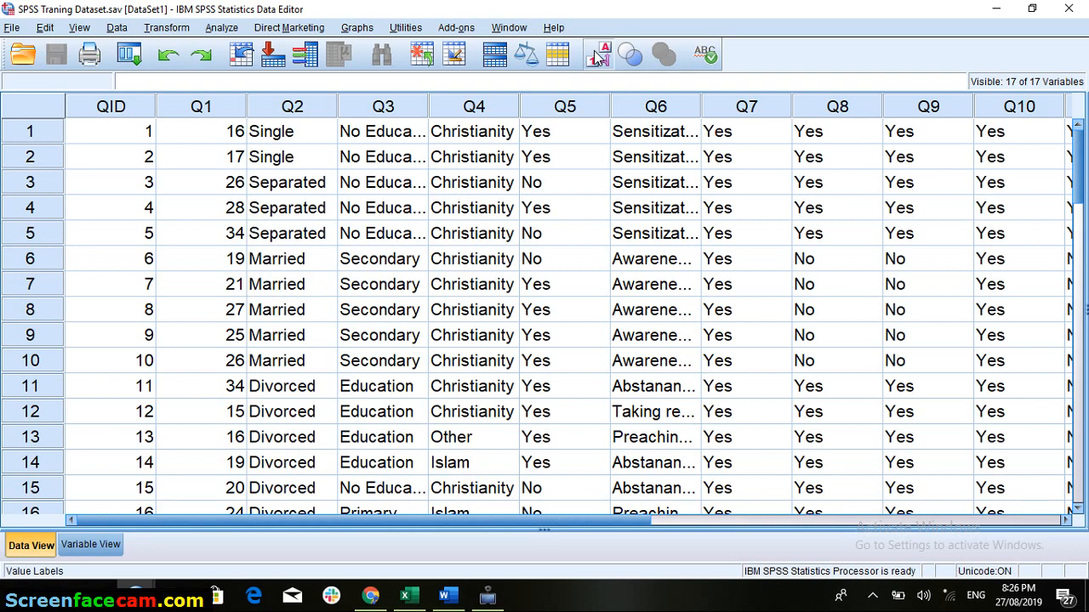
left_click(598, 56)
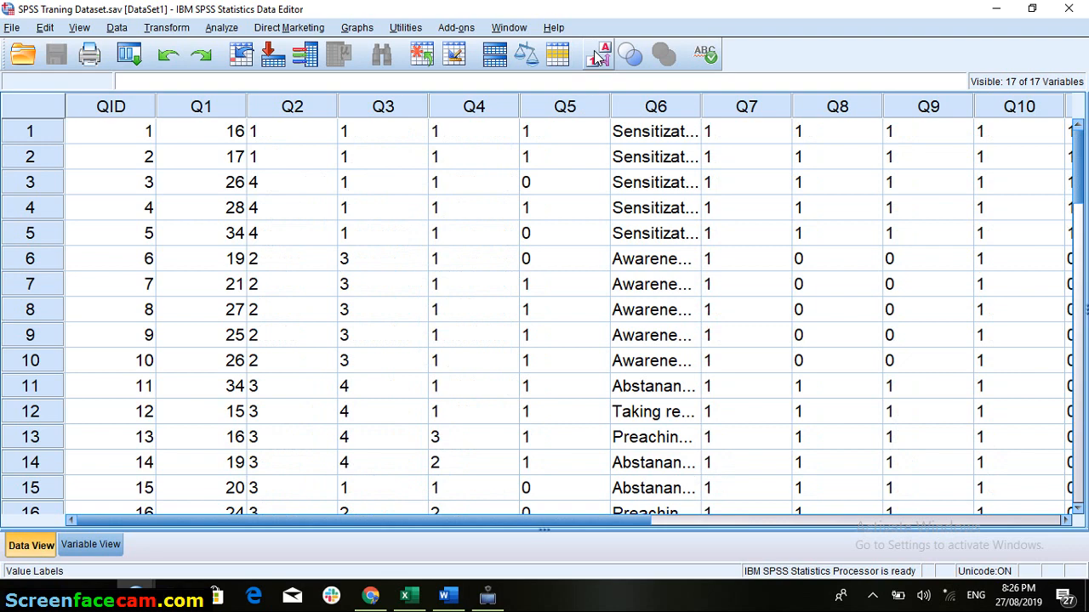
left_click(598, 56)
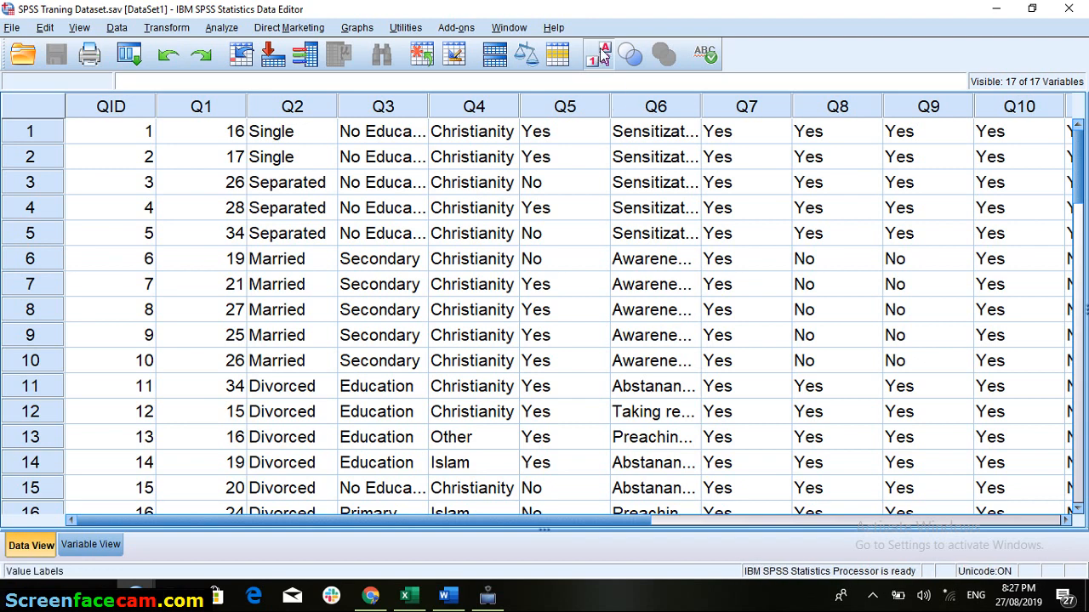
left_click(603, 56)
left_click(602, 56)
left_click(602, 56)
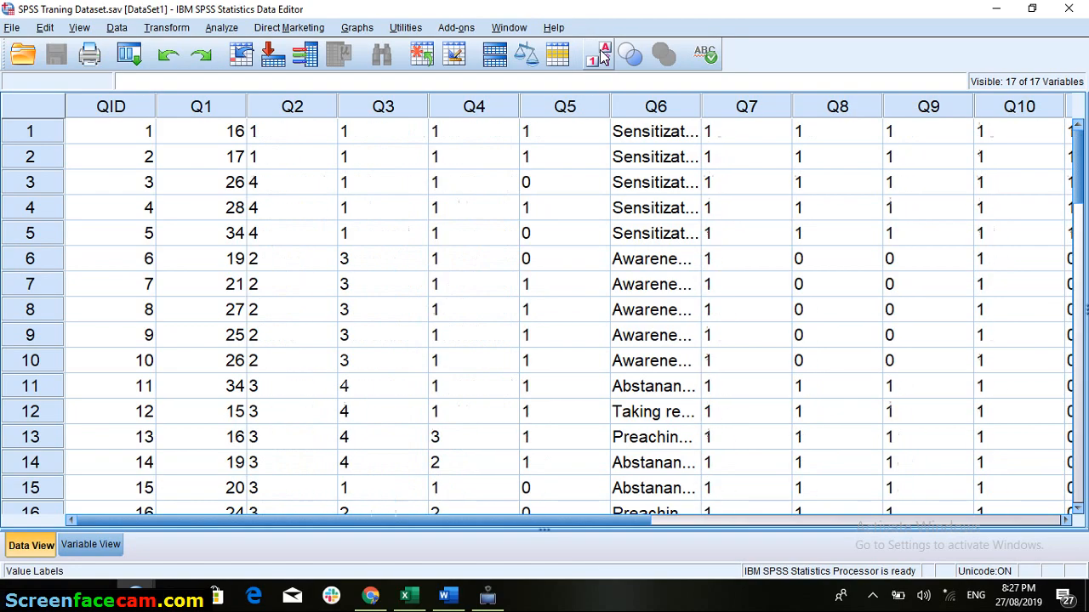
left_click(602, 57)
left_click(603, 56)
left_click(602, 56)
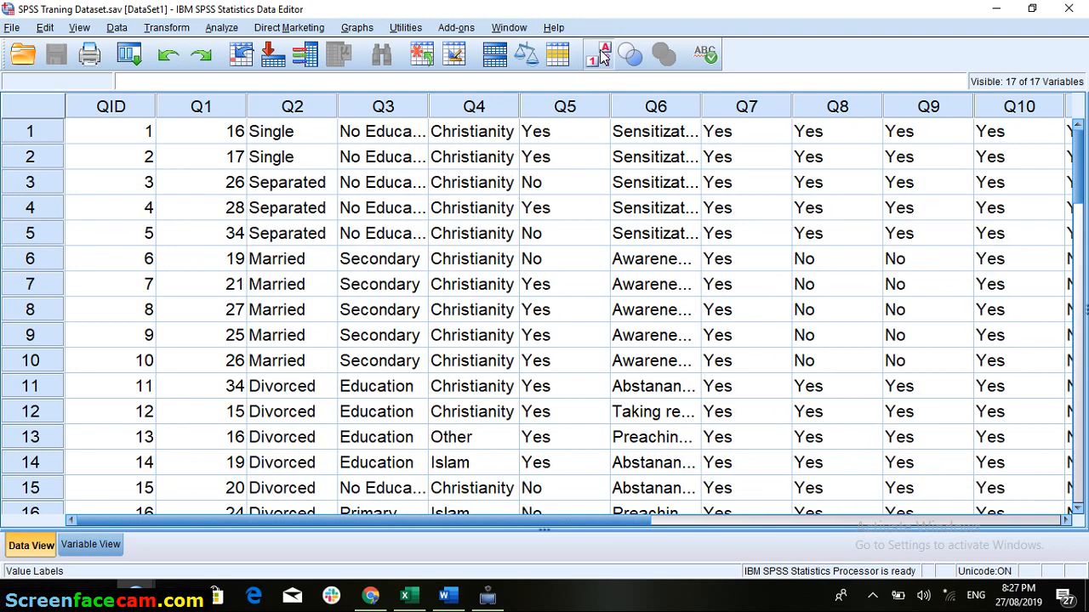
left_click(602, 56)
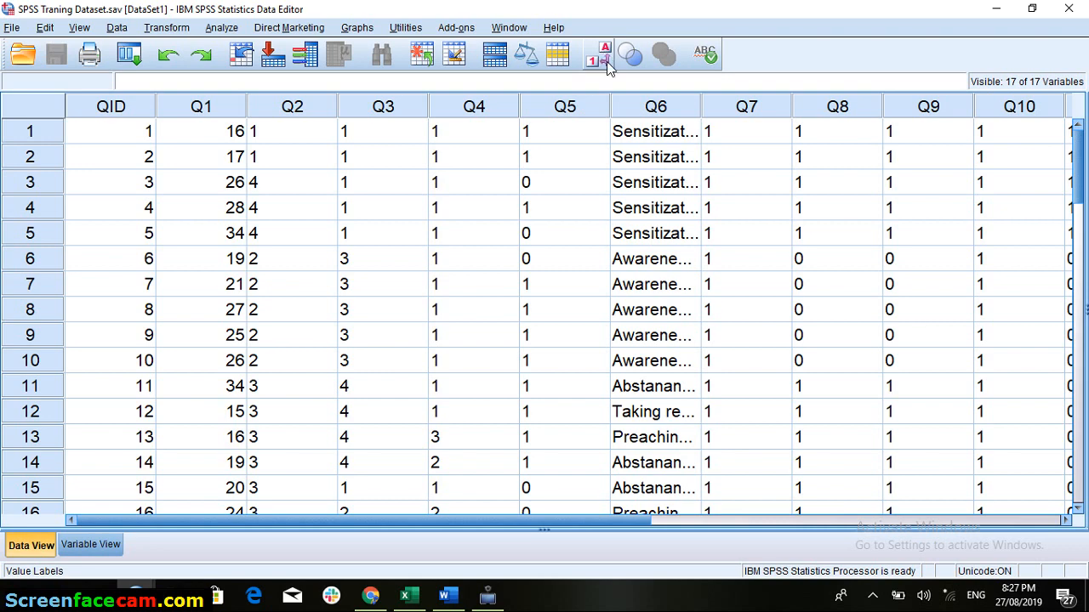
left_click(606, 61)
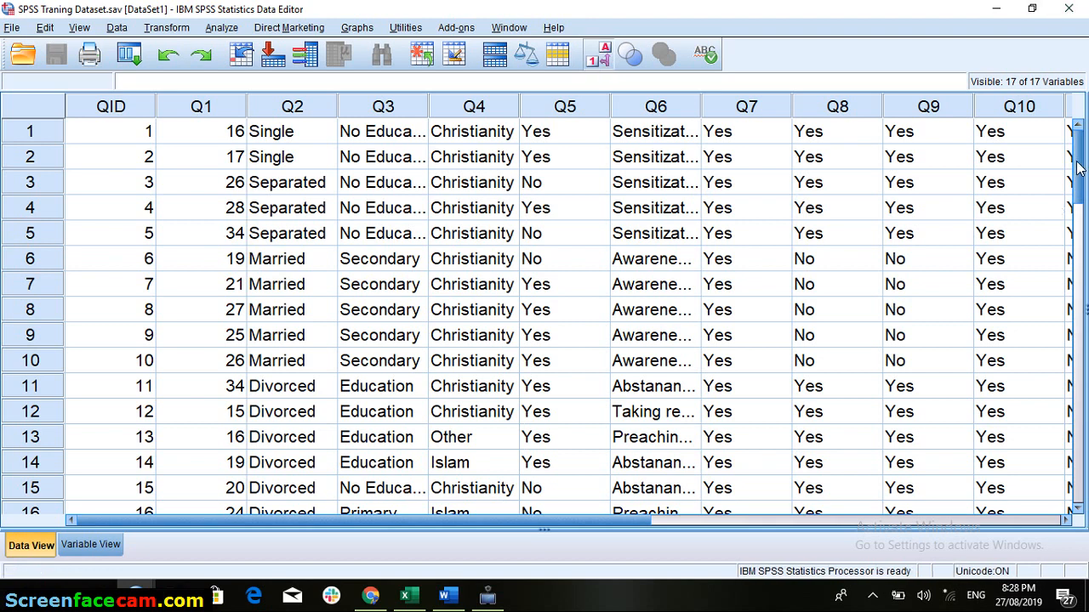
Compare coded and labelled responses for cases 15 to 29, and return to the first case with labels displayed.
left_click(1084, 245)
mouse_move(1083, 245)
left_mouse_down()
mouse_move(1084, 307)
mouse_move(1080, 140)
mouse_move(1082, 324)
mouse_move(1082, 225)
left_mouse_up()
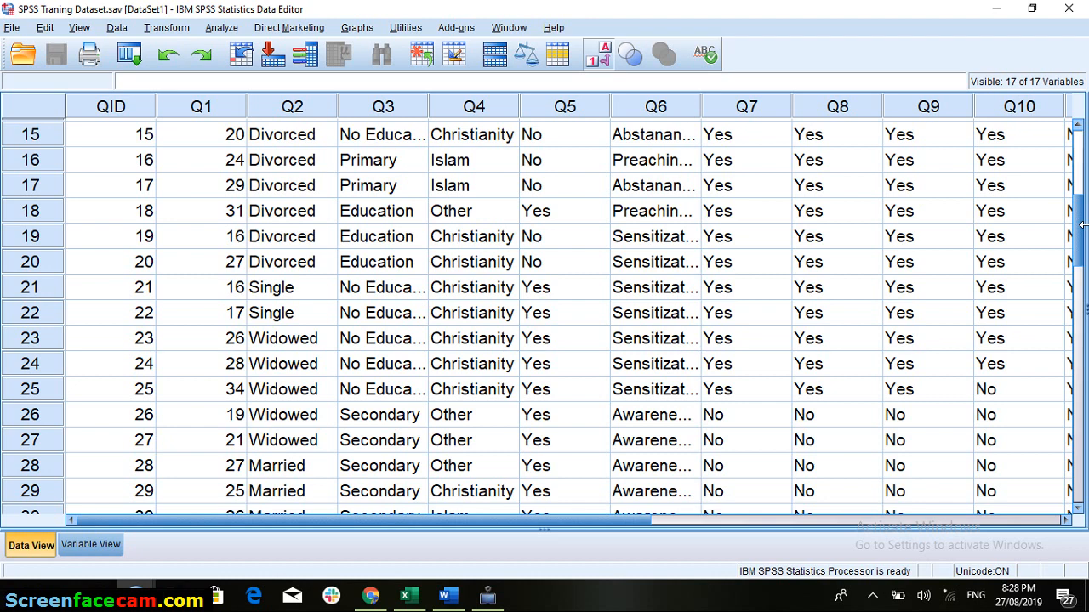
left_click(601, 62)
left_click(605, 64)
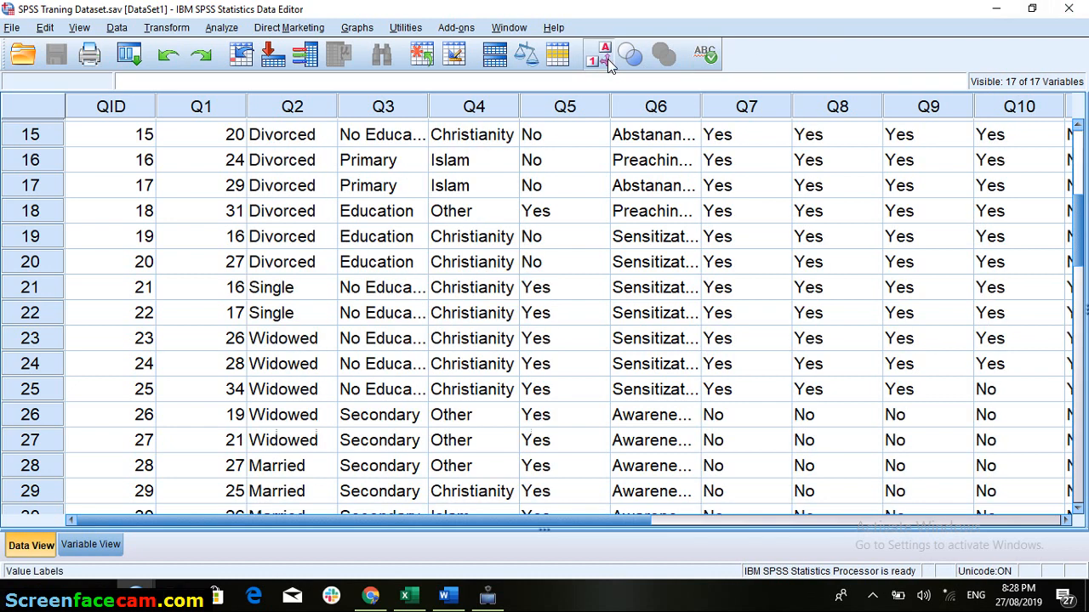
left_click(607, 66)
left_click(603, 65)
left_click(601, 66)
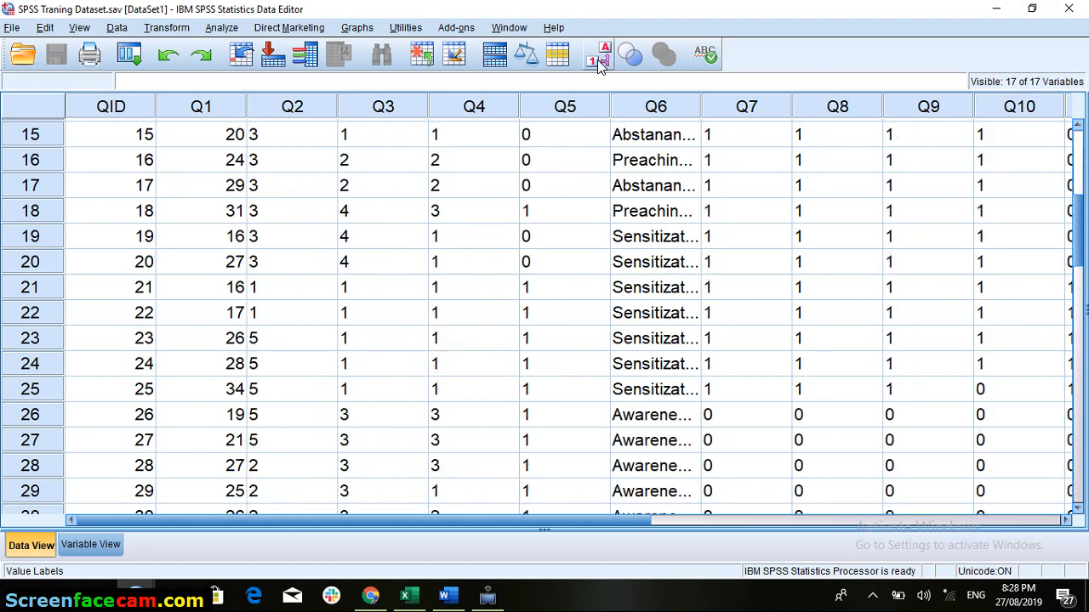
left_click(601, 65)
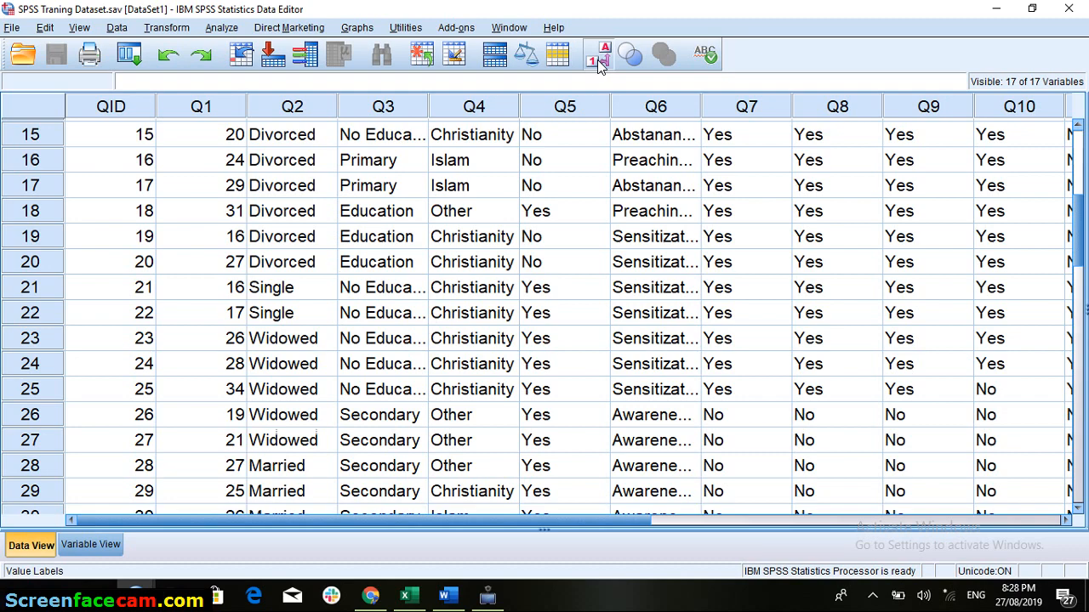
scroll(908, 119, "up", 5)
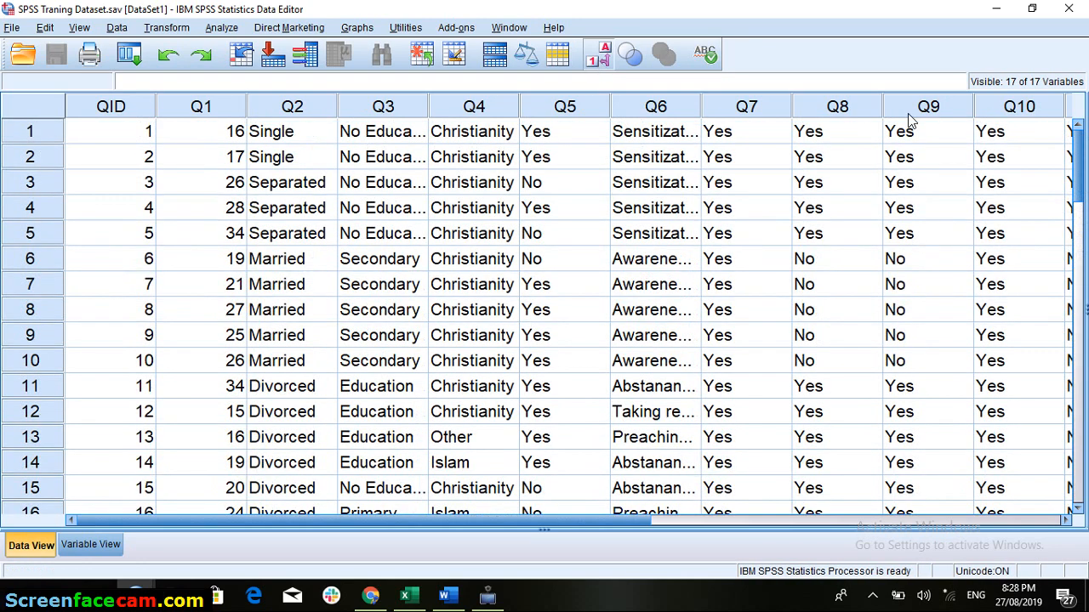
Switch the first 15 cases repeatedly between numeric codes and value labels, leaving the labels displayed.
left_click(601, 56)
left_click(601, 56)
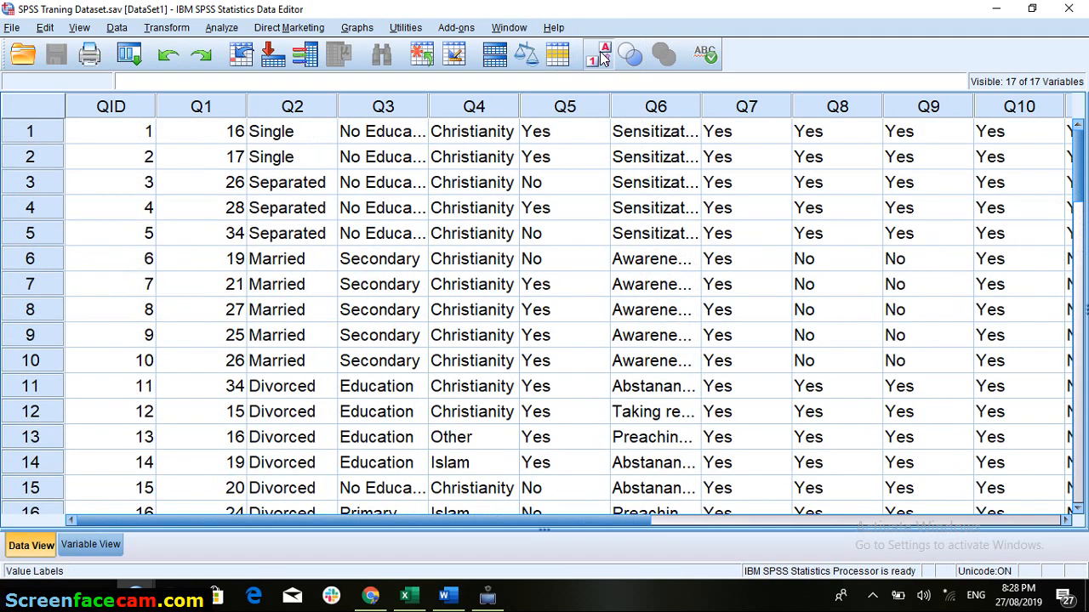
left_click(600, 56)
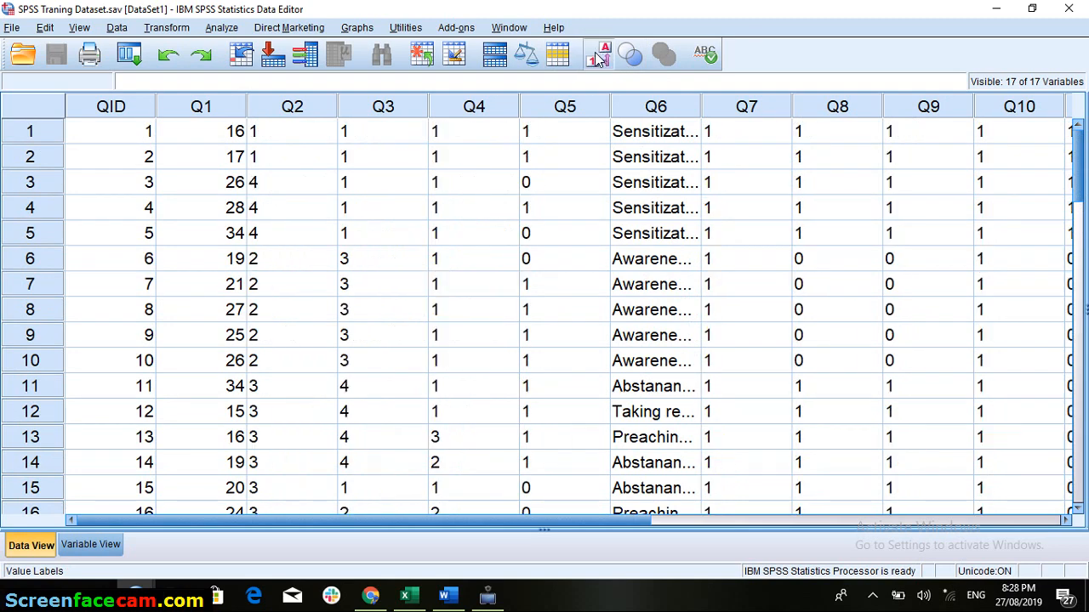
left_click(600, 57)
left_click(601, 56)
left_click(599, 57)
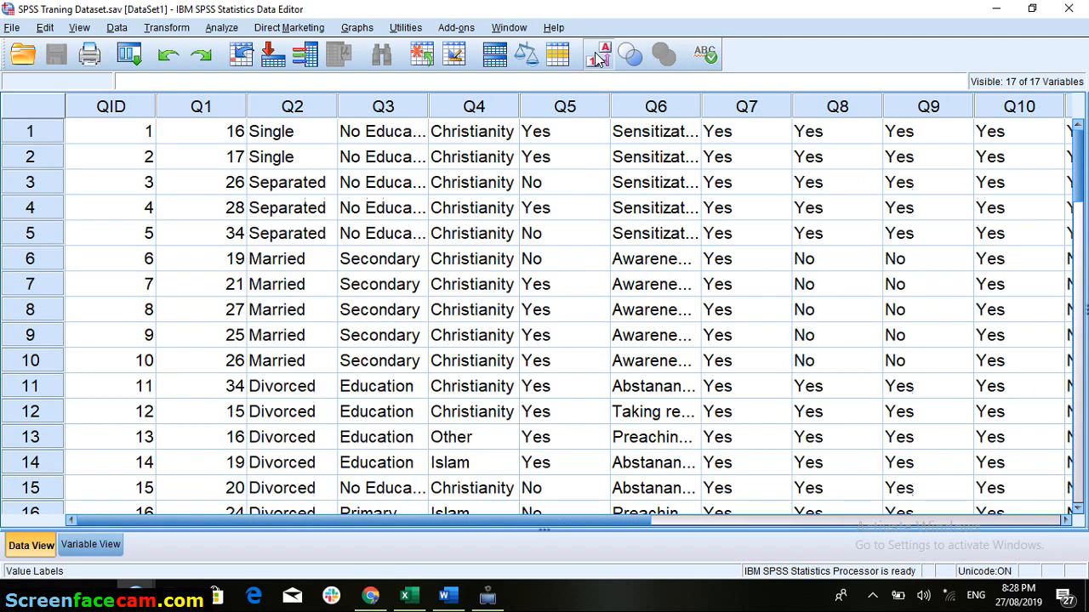
left_click(599, 57)
left_click(598, 57)
left_click(599, 57)
left_click(598, 57)
left_click(598, 57)
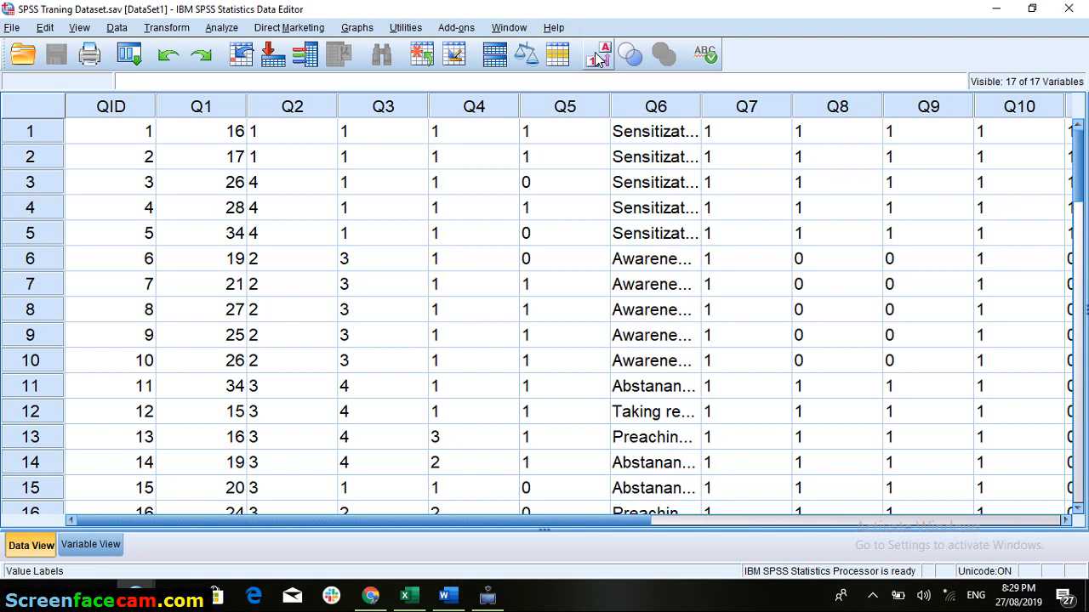
left_click(599, 58)
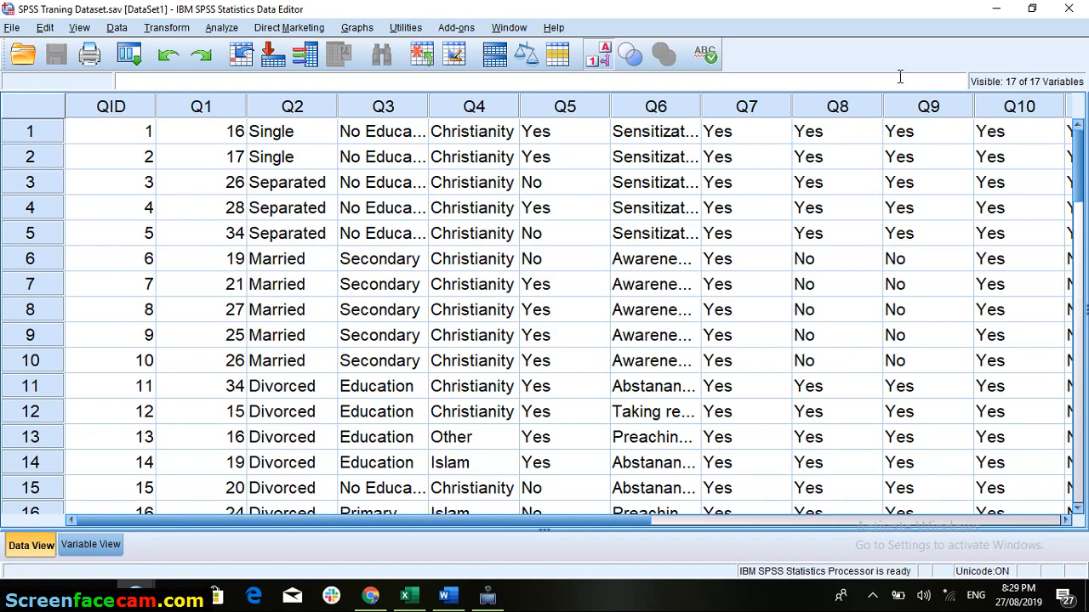
mouse_move(1079, 173)
left_mouse_down()
mouse_move(1079, 362)
mouse_move(1082, 153)
left_mouse_up()
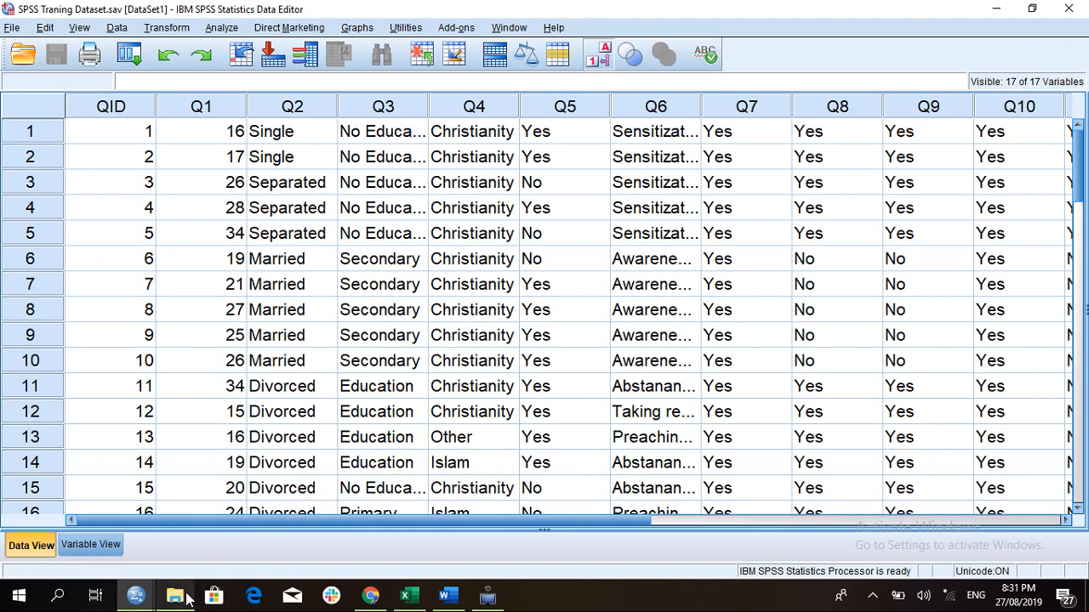
Put the computer to sleep with the training dataset still open.
mouse_move(189, 600)
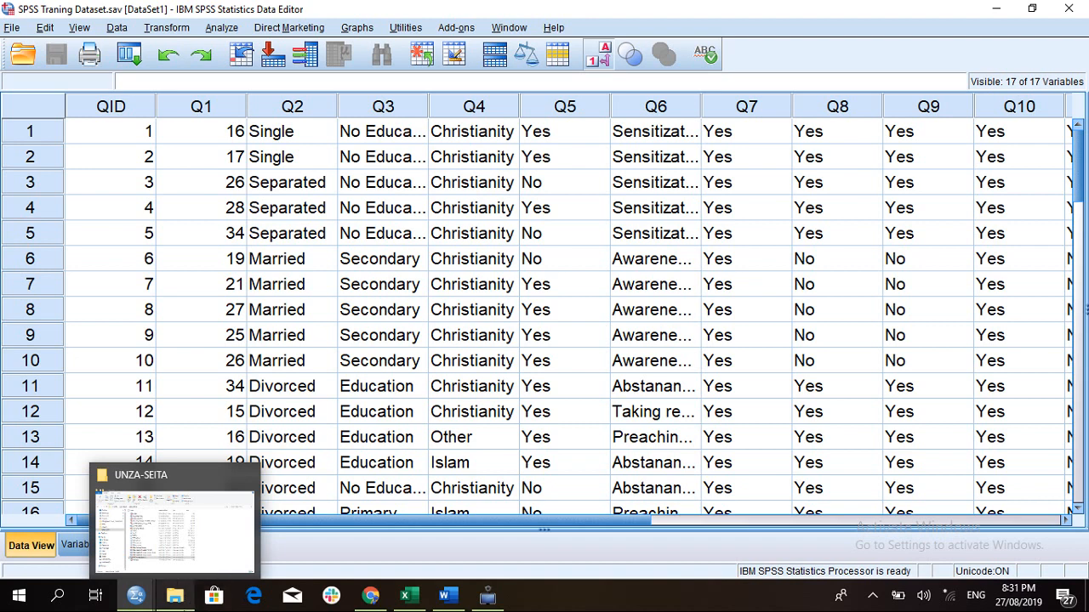
left_click(18, 599)
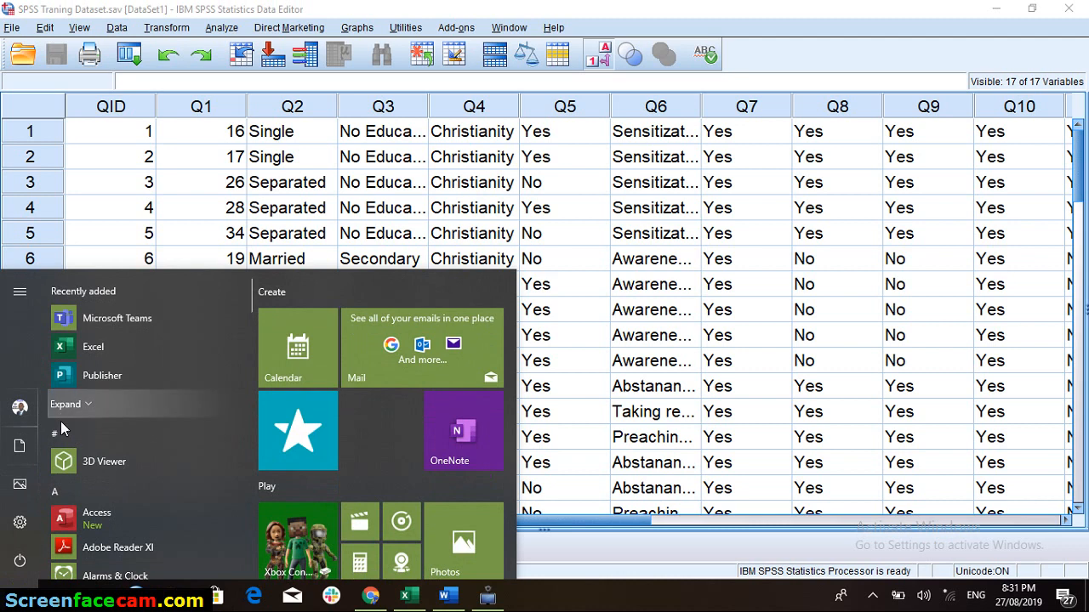
left_click(22, 560)
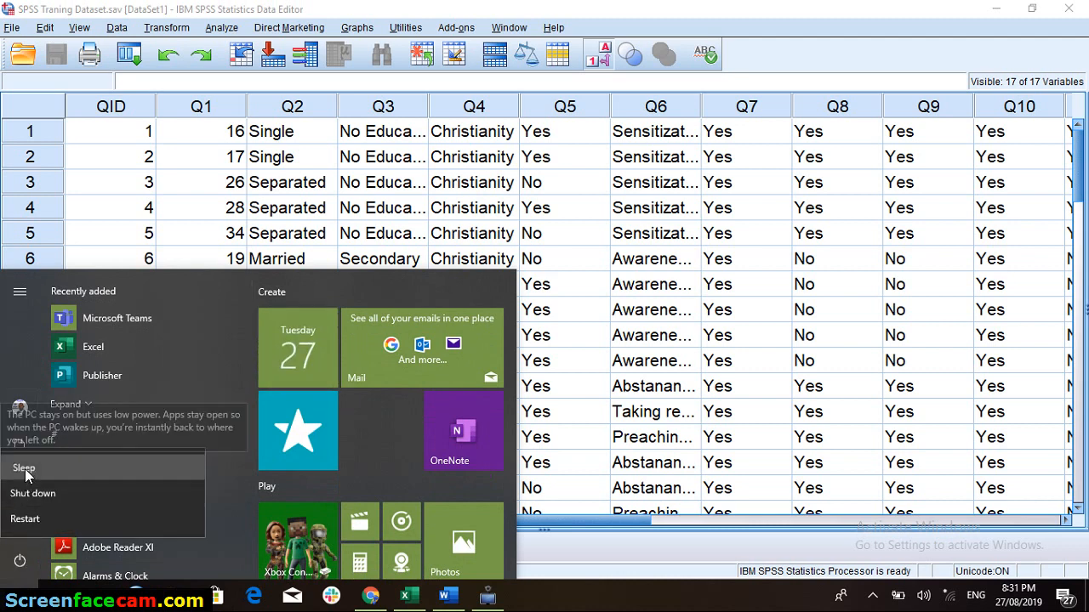
left_click(25, 475)
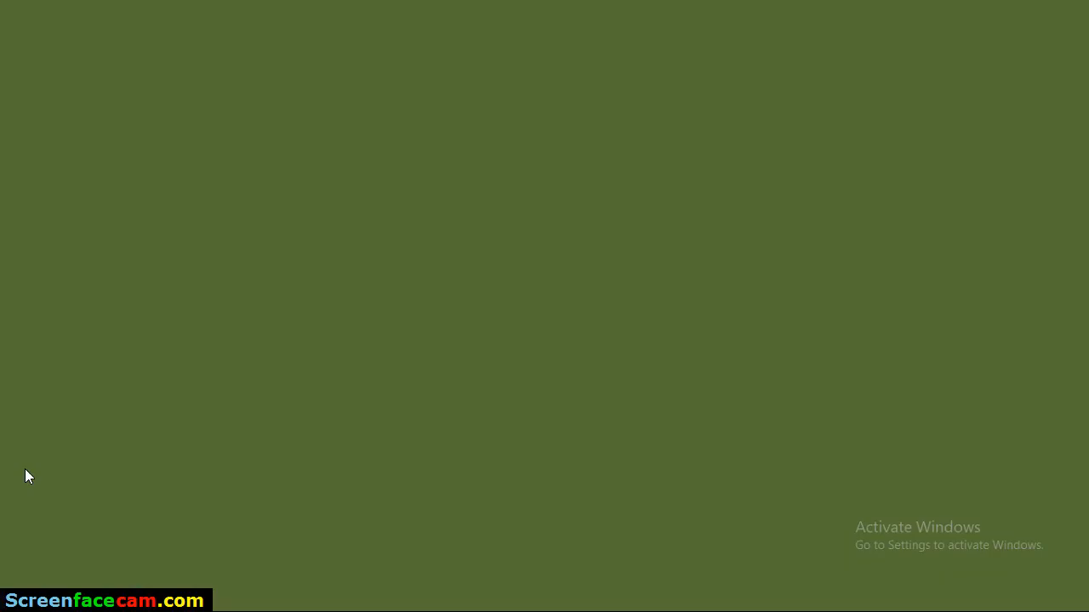